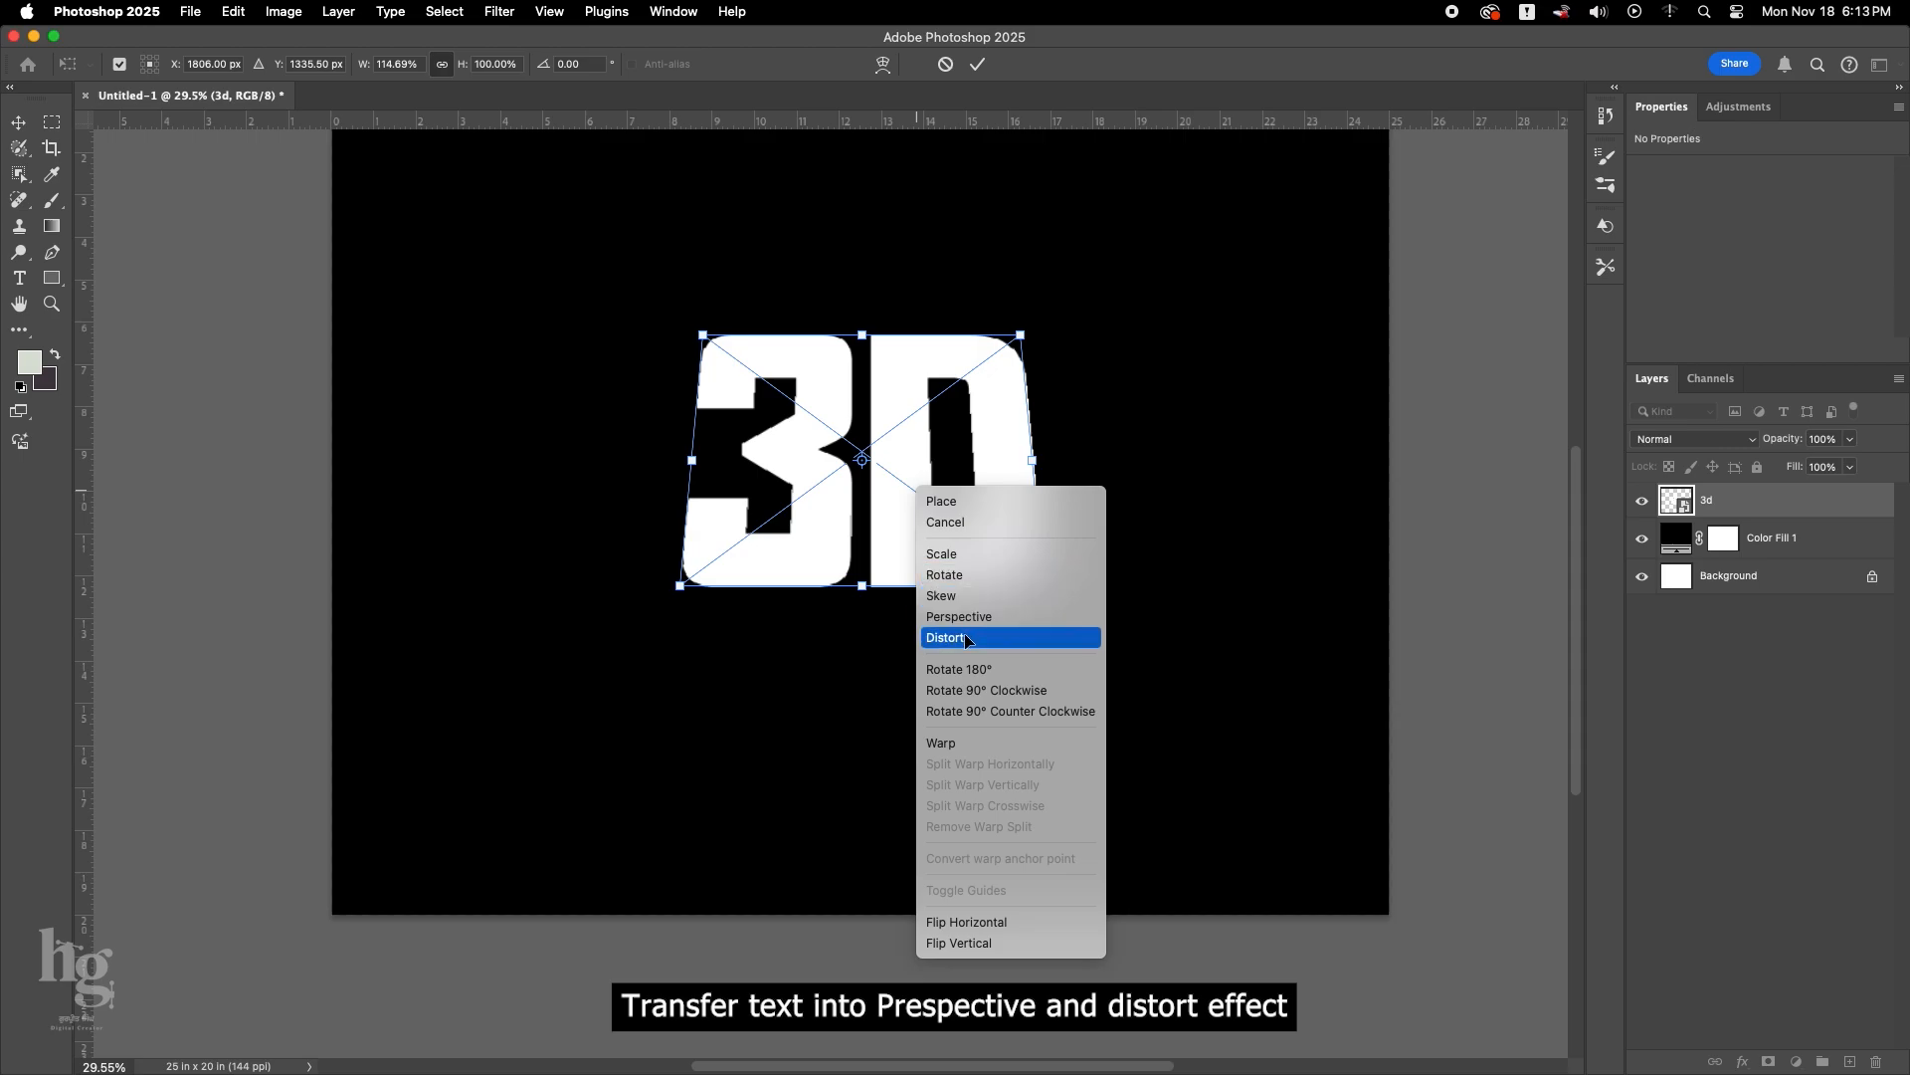
# Distort the 3D text, raising its left edge and shifting its right corners so it appears in perspective.
pyautogui.click(950, 636)
pyautogui.moveTo(695, 344); pyautogui.dragTo(689, 286)
pyautogui.moveTo(1022, 337); pyautogui.dragTo(1016, 333)
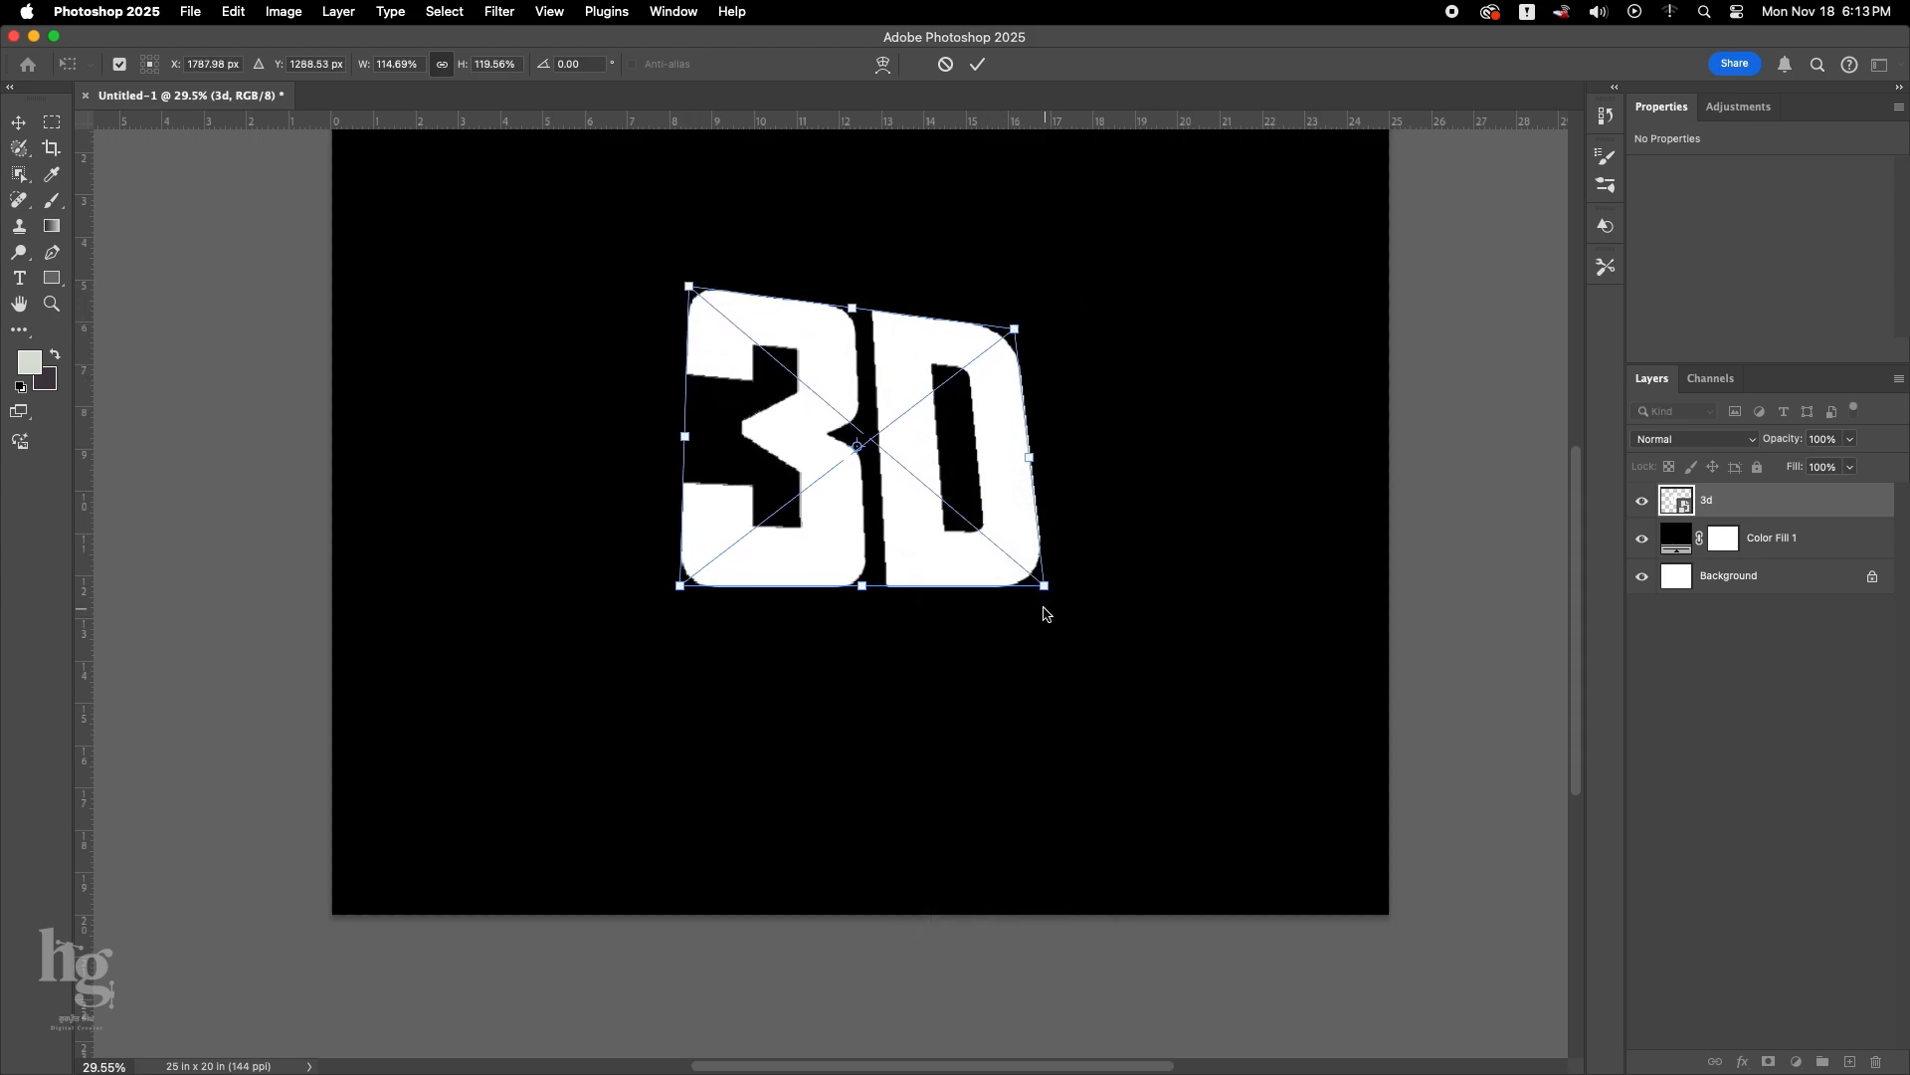
pyautogui.moveTo(1043, 587); pyautogui.dragTo(1056, 580)
pyautogui.click(978, 64)
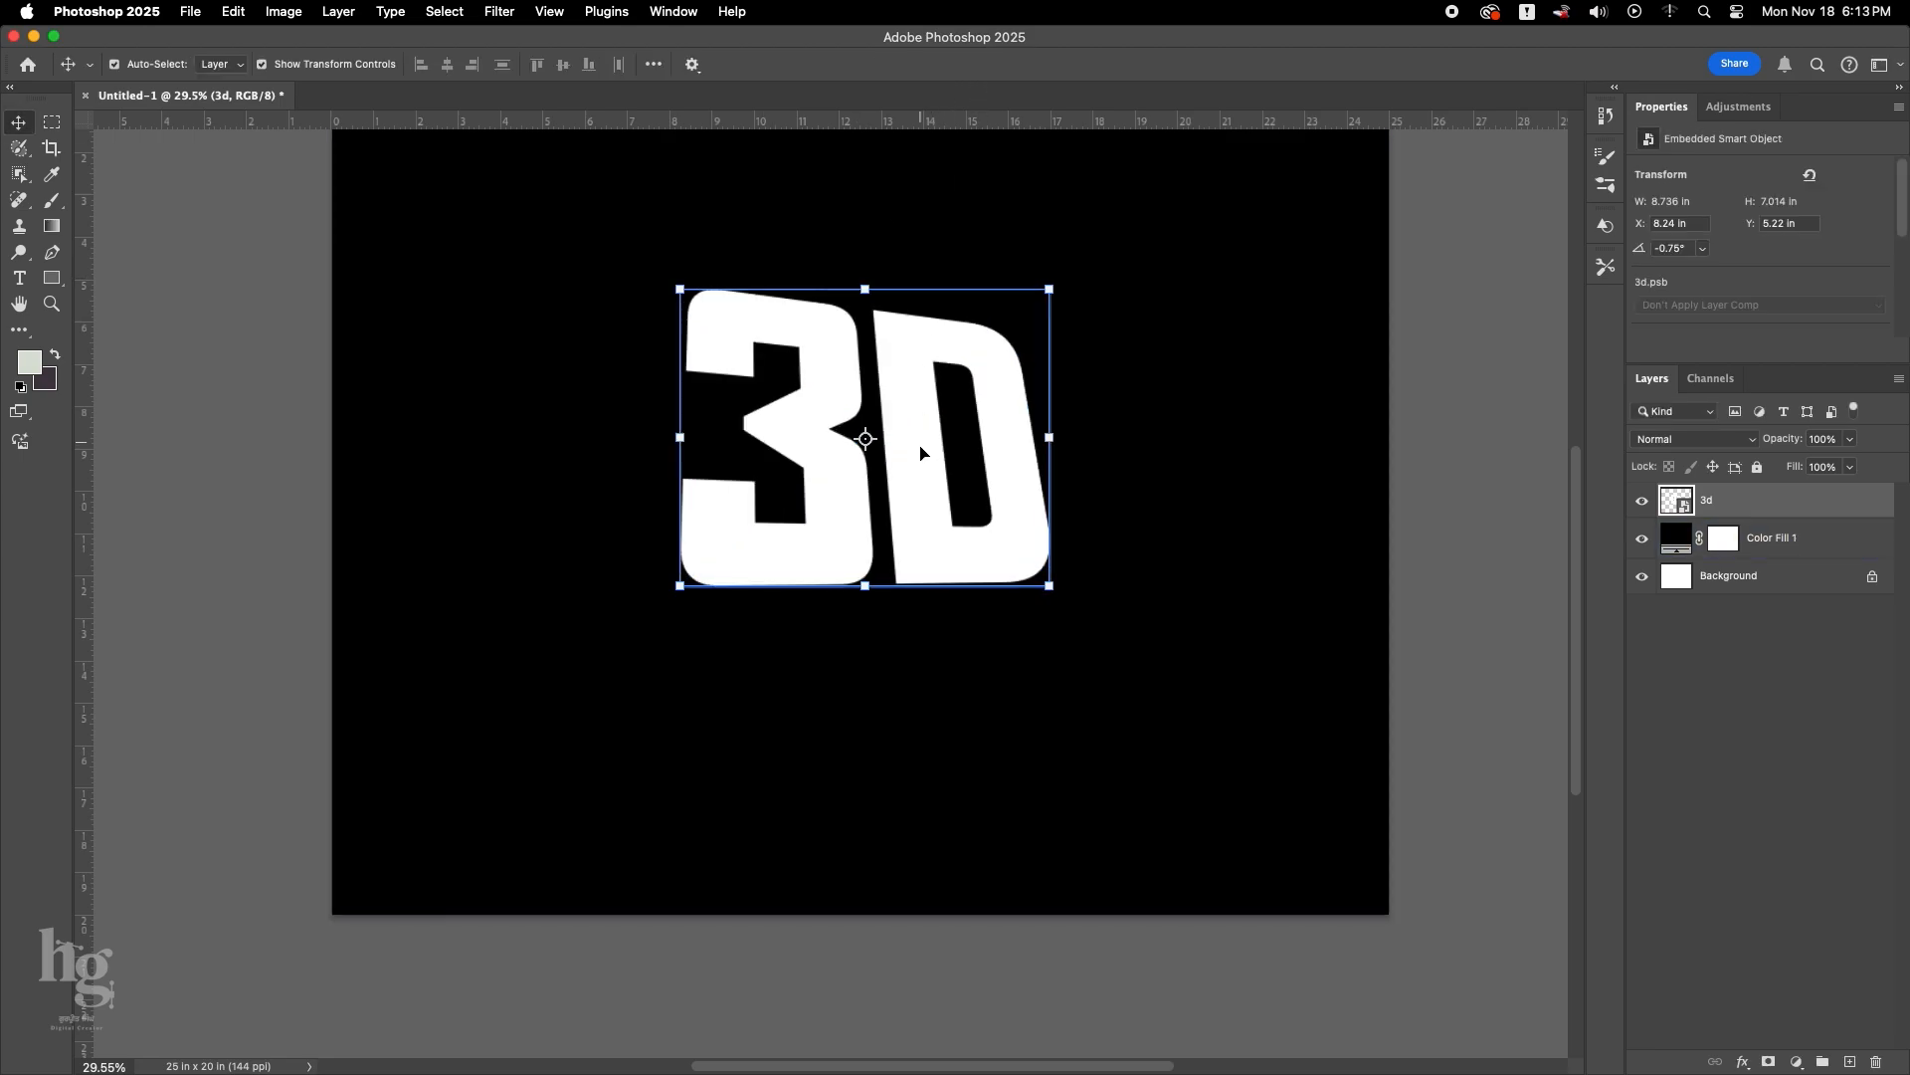
# Load the 3D text's outline as a selection and fill it with the light grey foreground colour on a new layer beneath the text.
pyautogui.moveTo(870, 439); pyautogui.dragTo(888, 549)
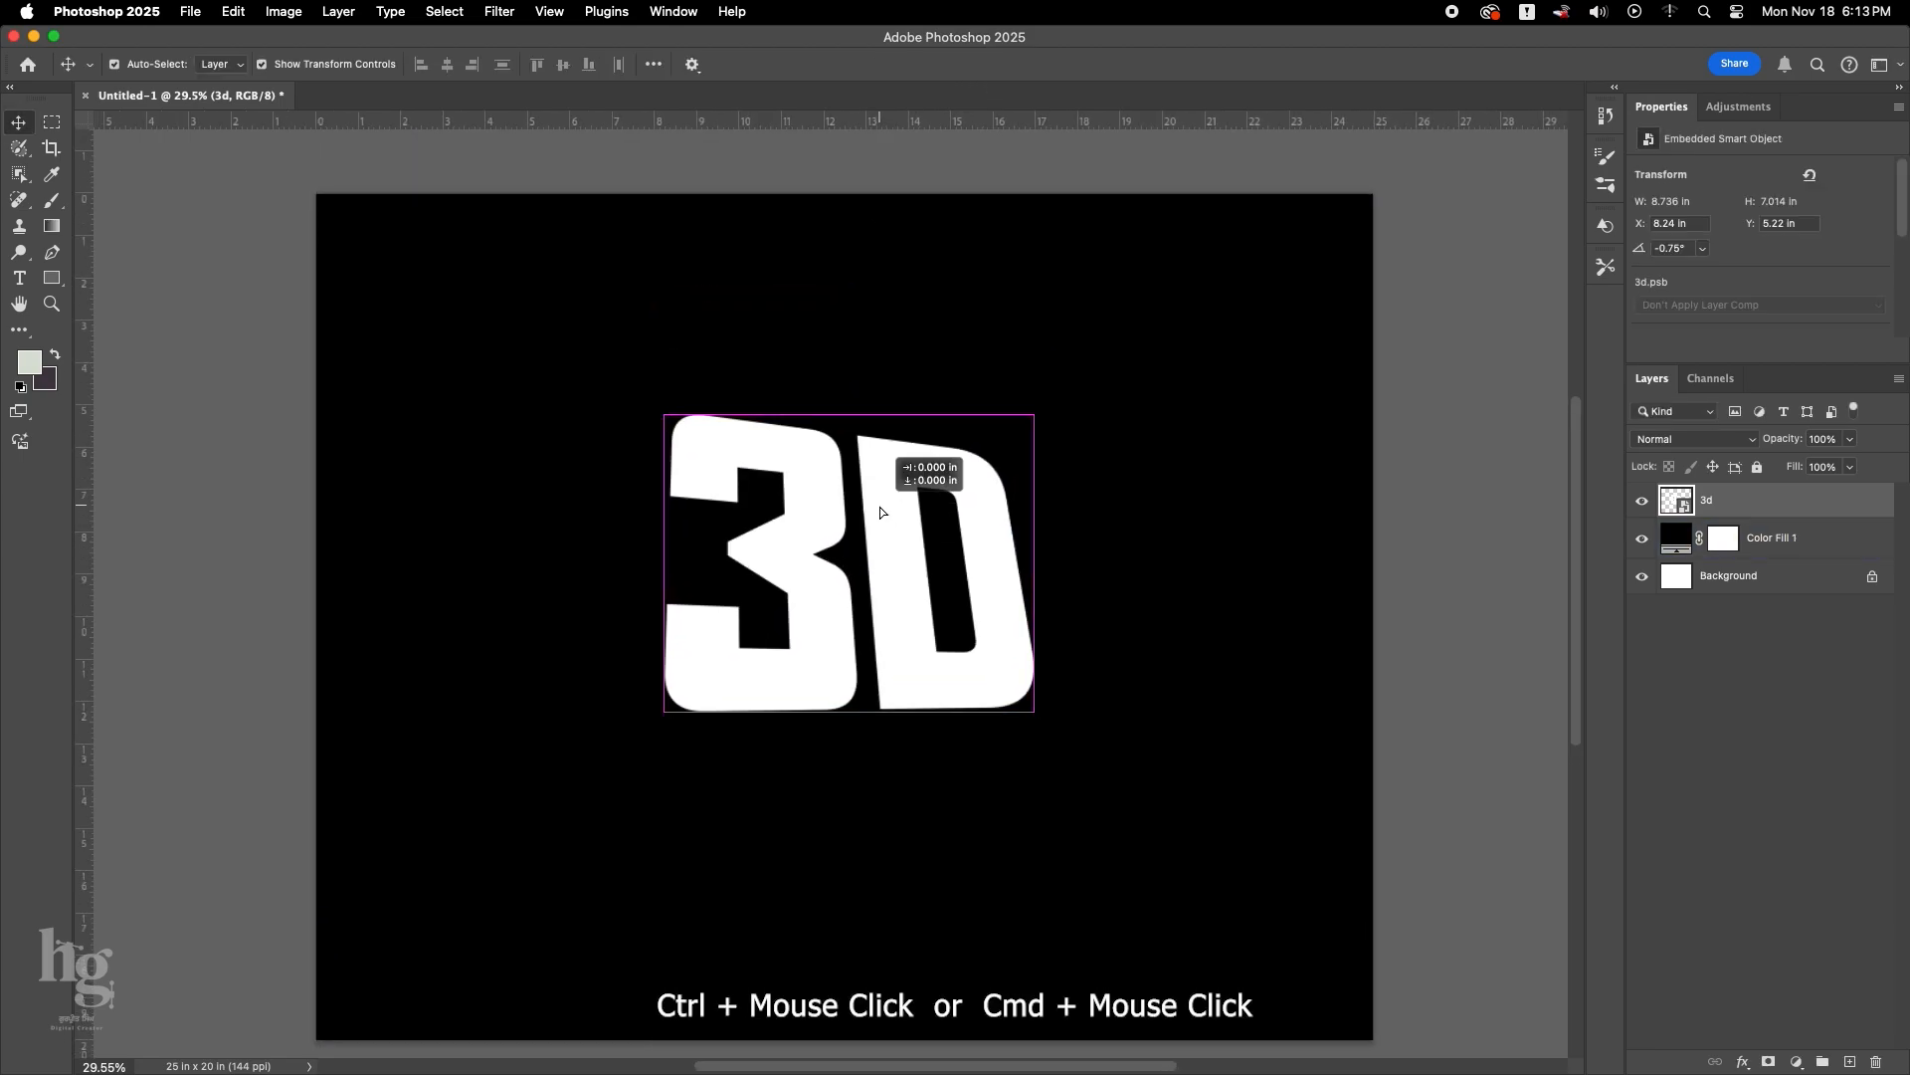
pyautogui.keyDown('super'); pyautogui.click(1676, 500); pyautogui.keyUp('super')
pyautogui.click(1750, 552)
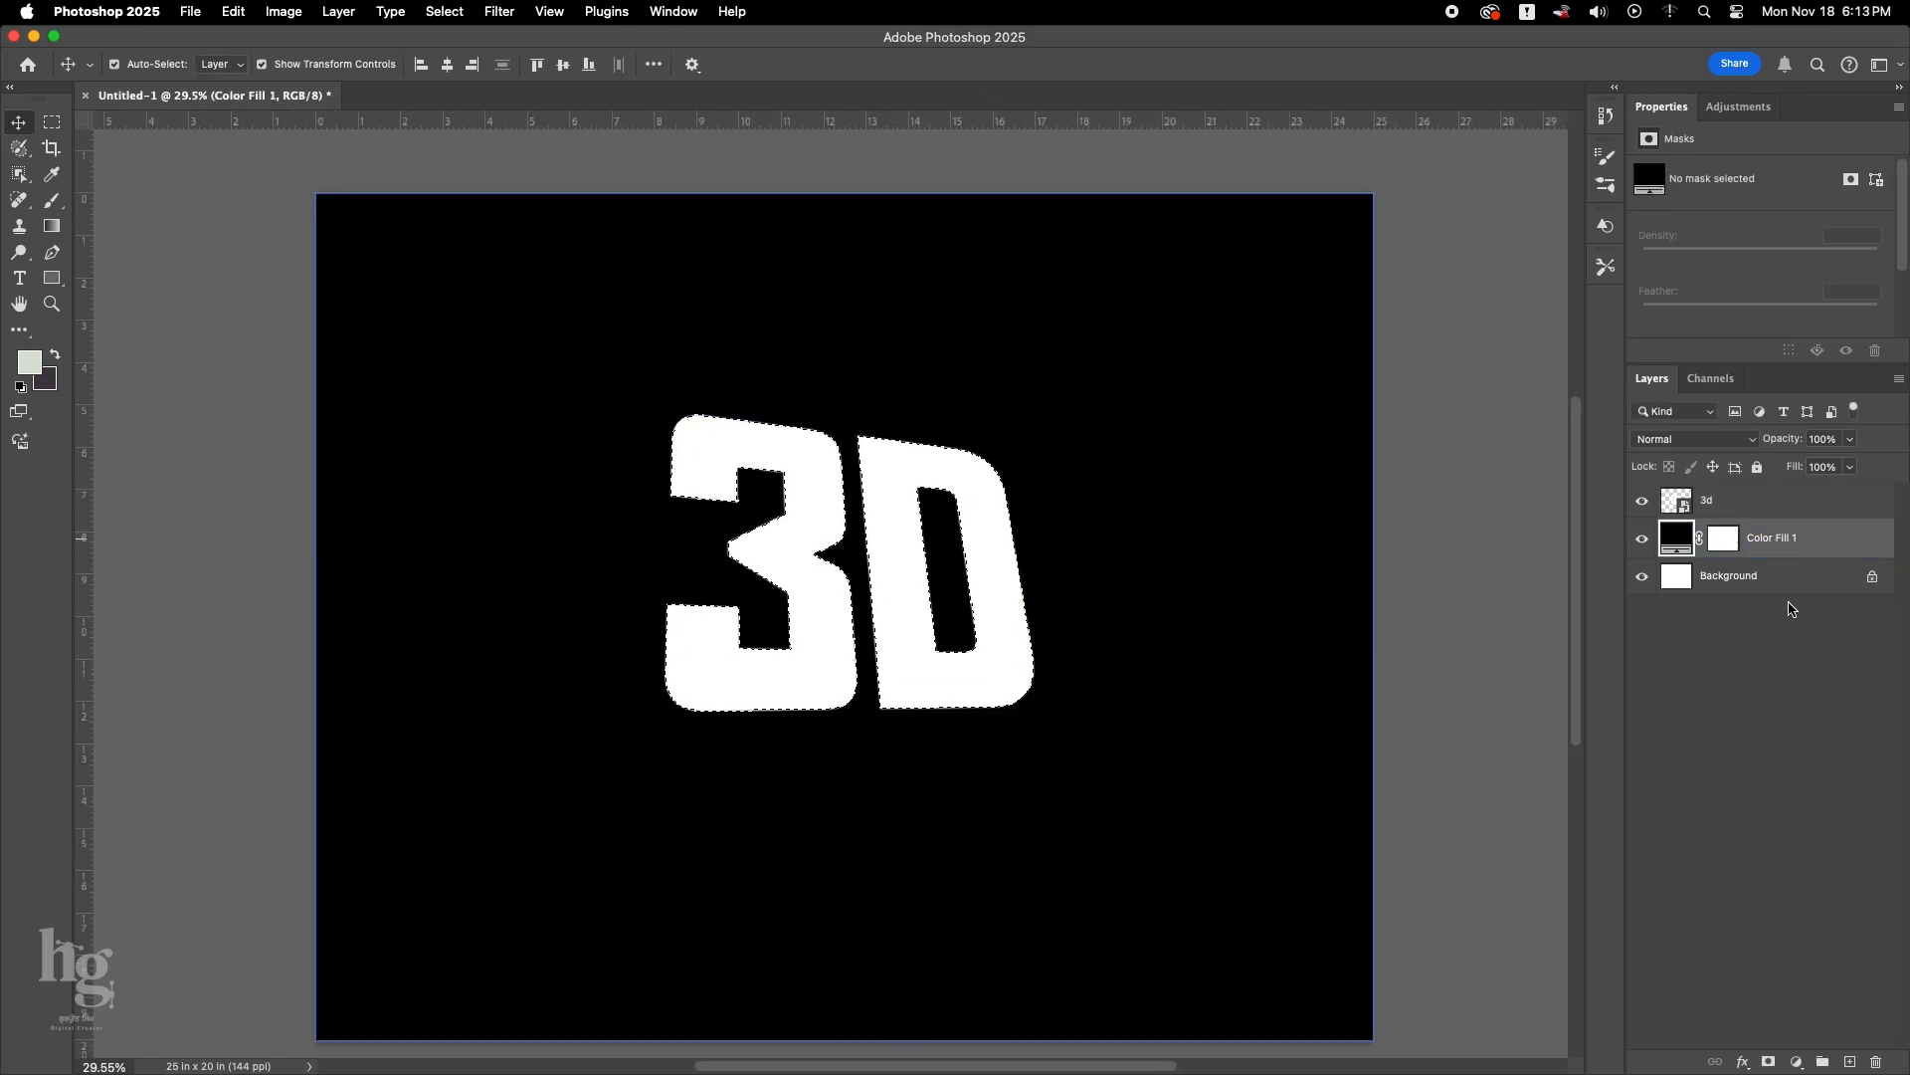
pyautogui.click(1850, 1061)
pyautogui.hotkey('alt', 'BackSpace')
# Free Transform the grey-filled shape by nudging it slightly down and to the left.
pyautogui.press('super+t')
pyautogui.scroll(-1, 776, 598)
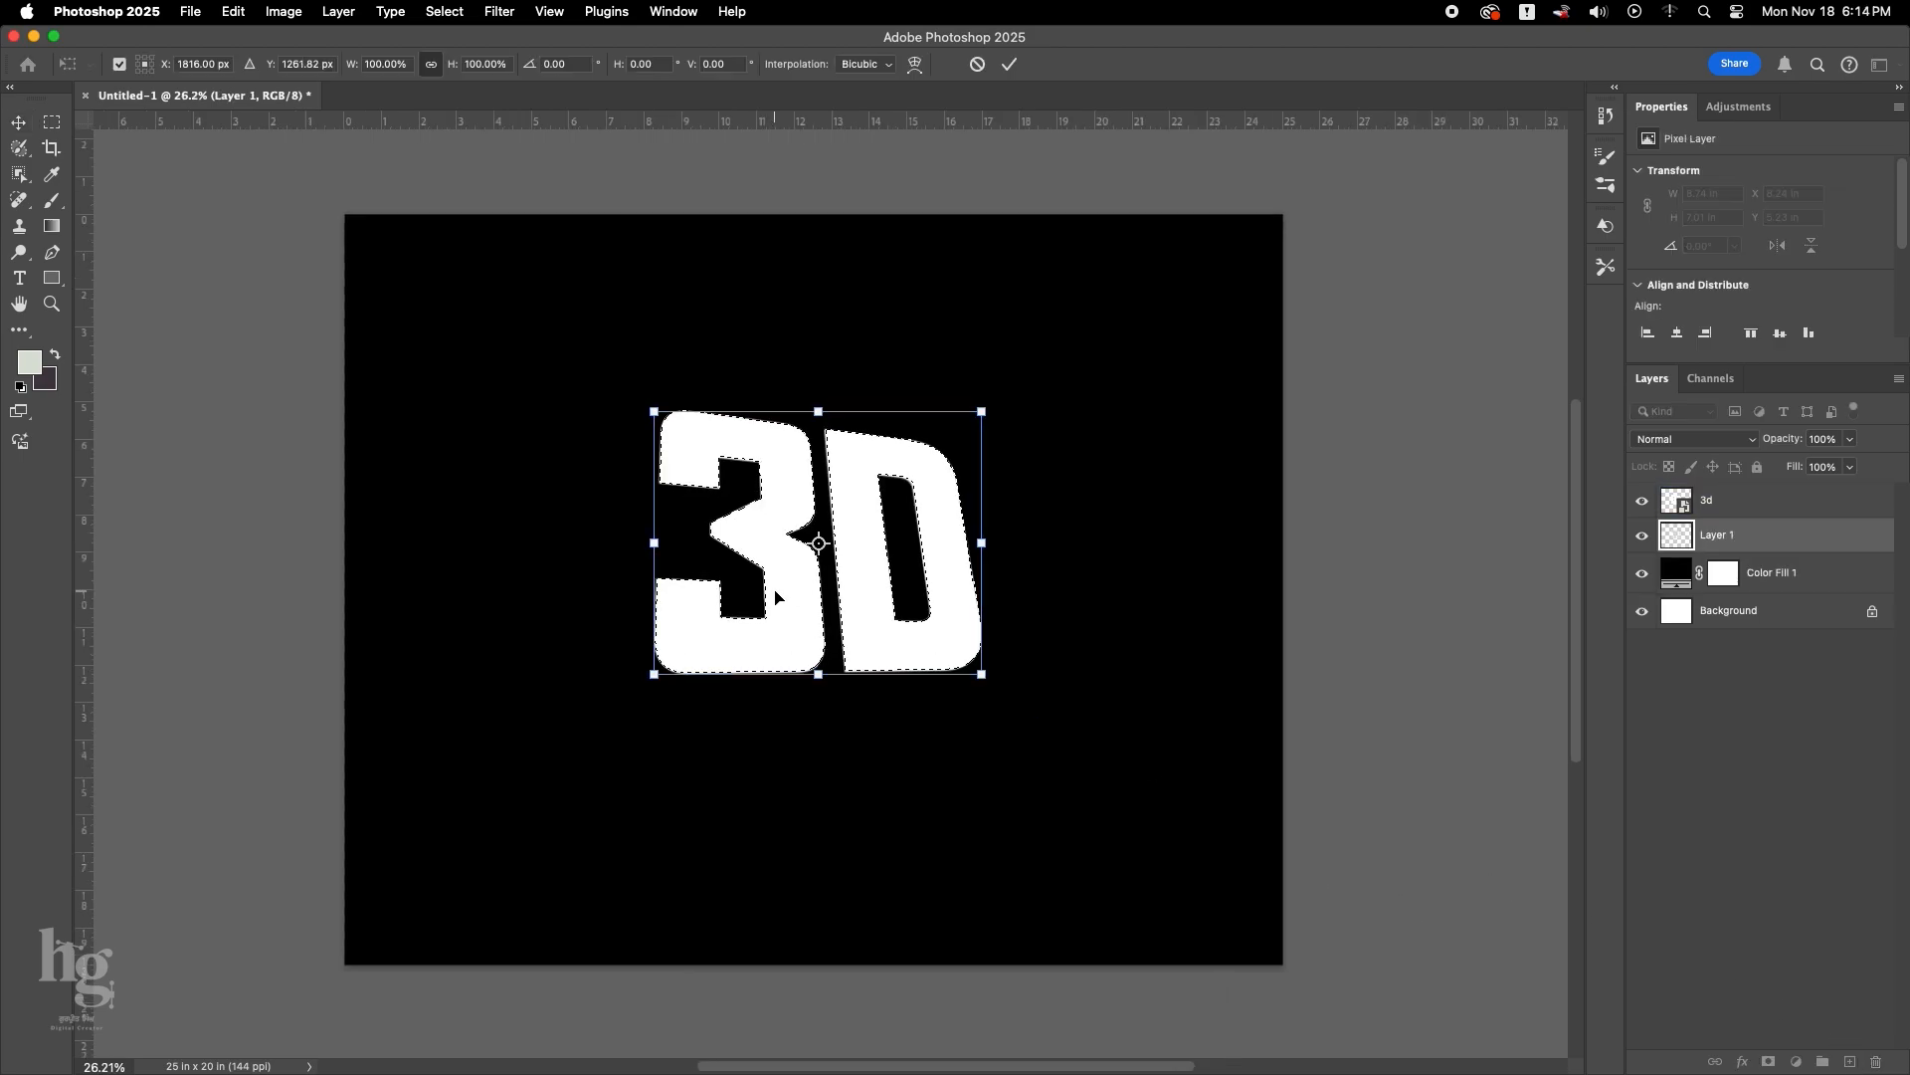
pyautogui.press('Return')
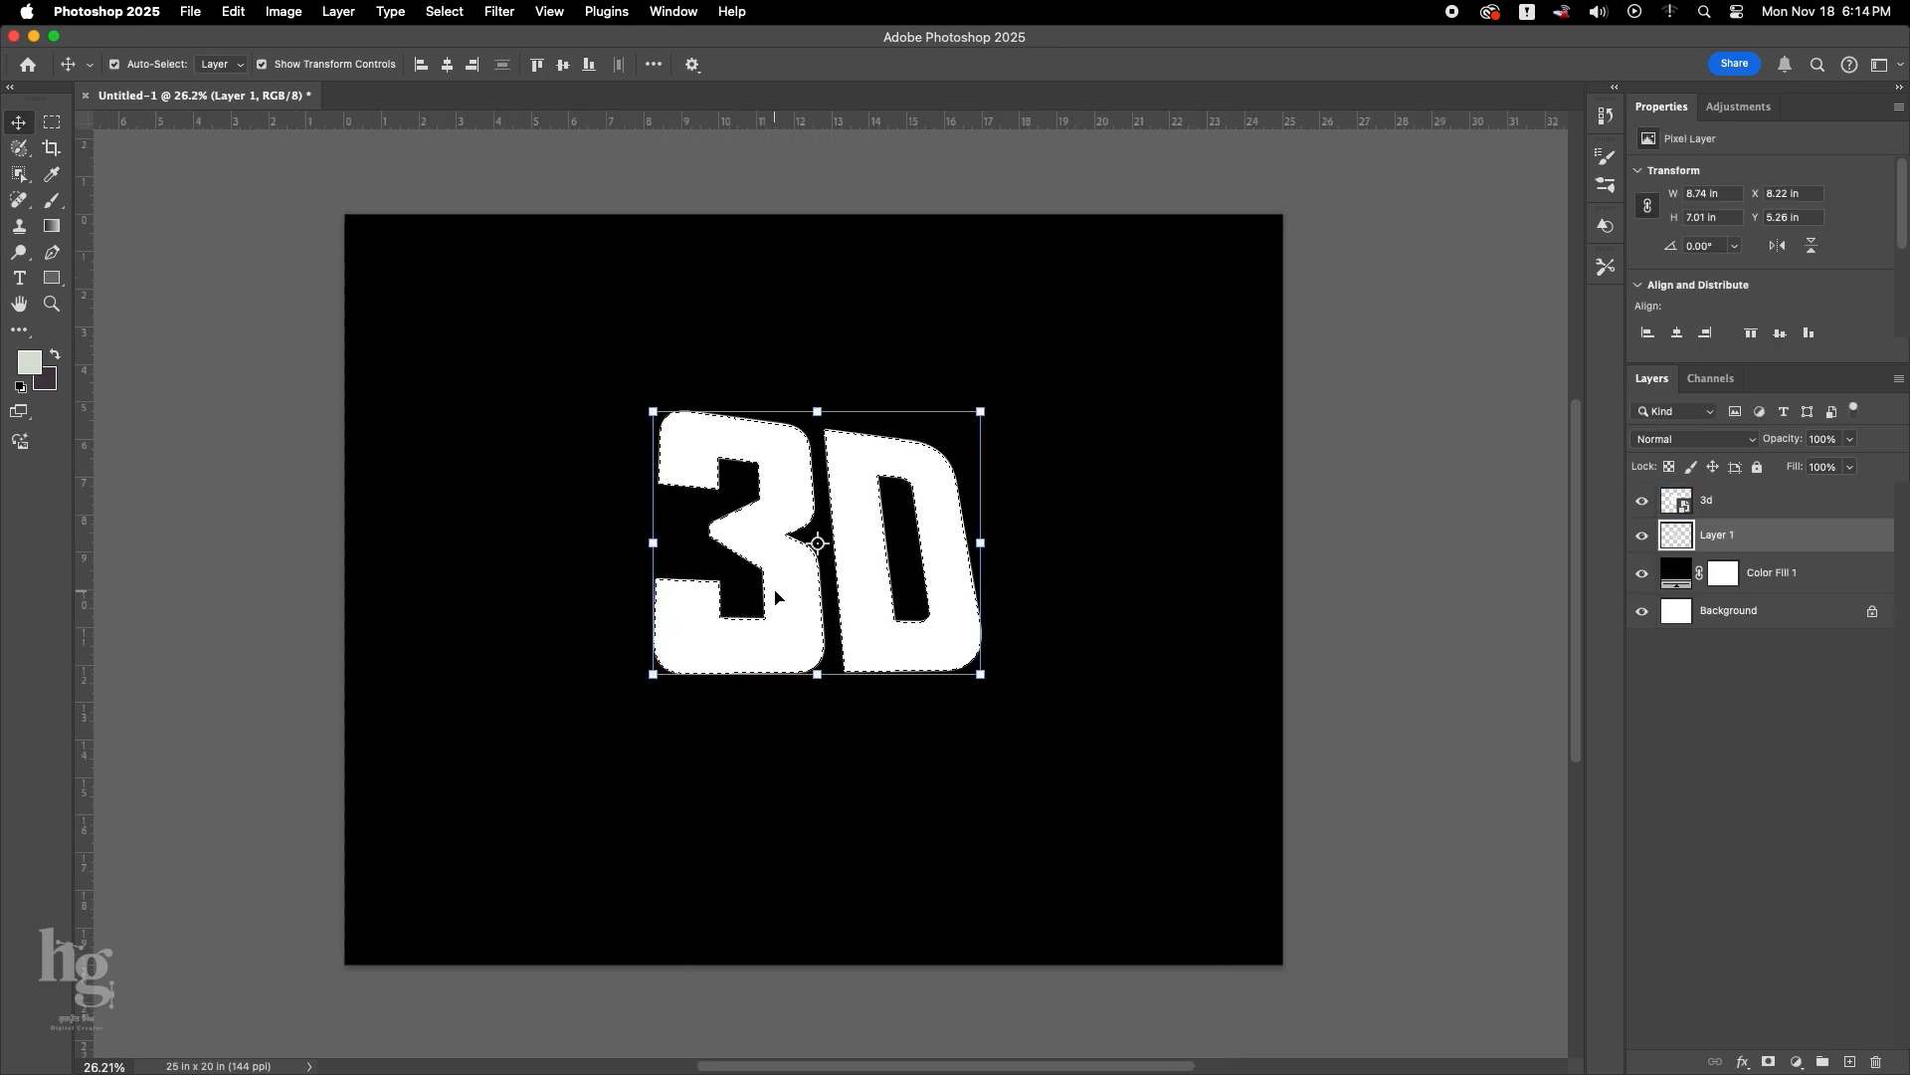
# Repeat the nudge transform with duplication many times to build a thick grey extrusion running down and left behind the text.
pyautogui.press('super+shift+alt+t')
pyautogui.press('super+shift+alt+t')
pyautogui.press('super+shift+alt+t')
pyautogui.press('super+shift+alt+t')
pyautogui.press('super+shift+alt+t')
pyautogui.press('super+shift+alt+t')
pyautogui.press('super+shift+alt+t')
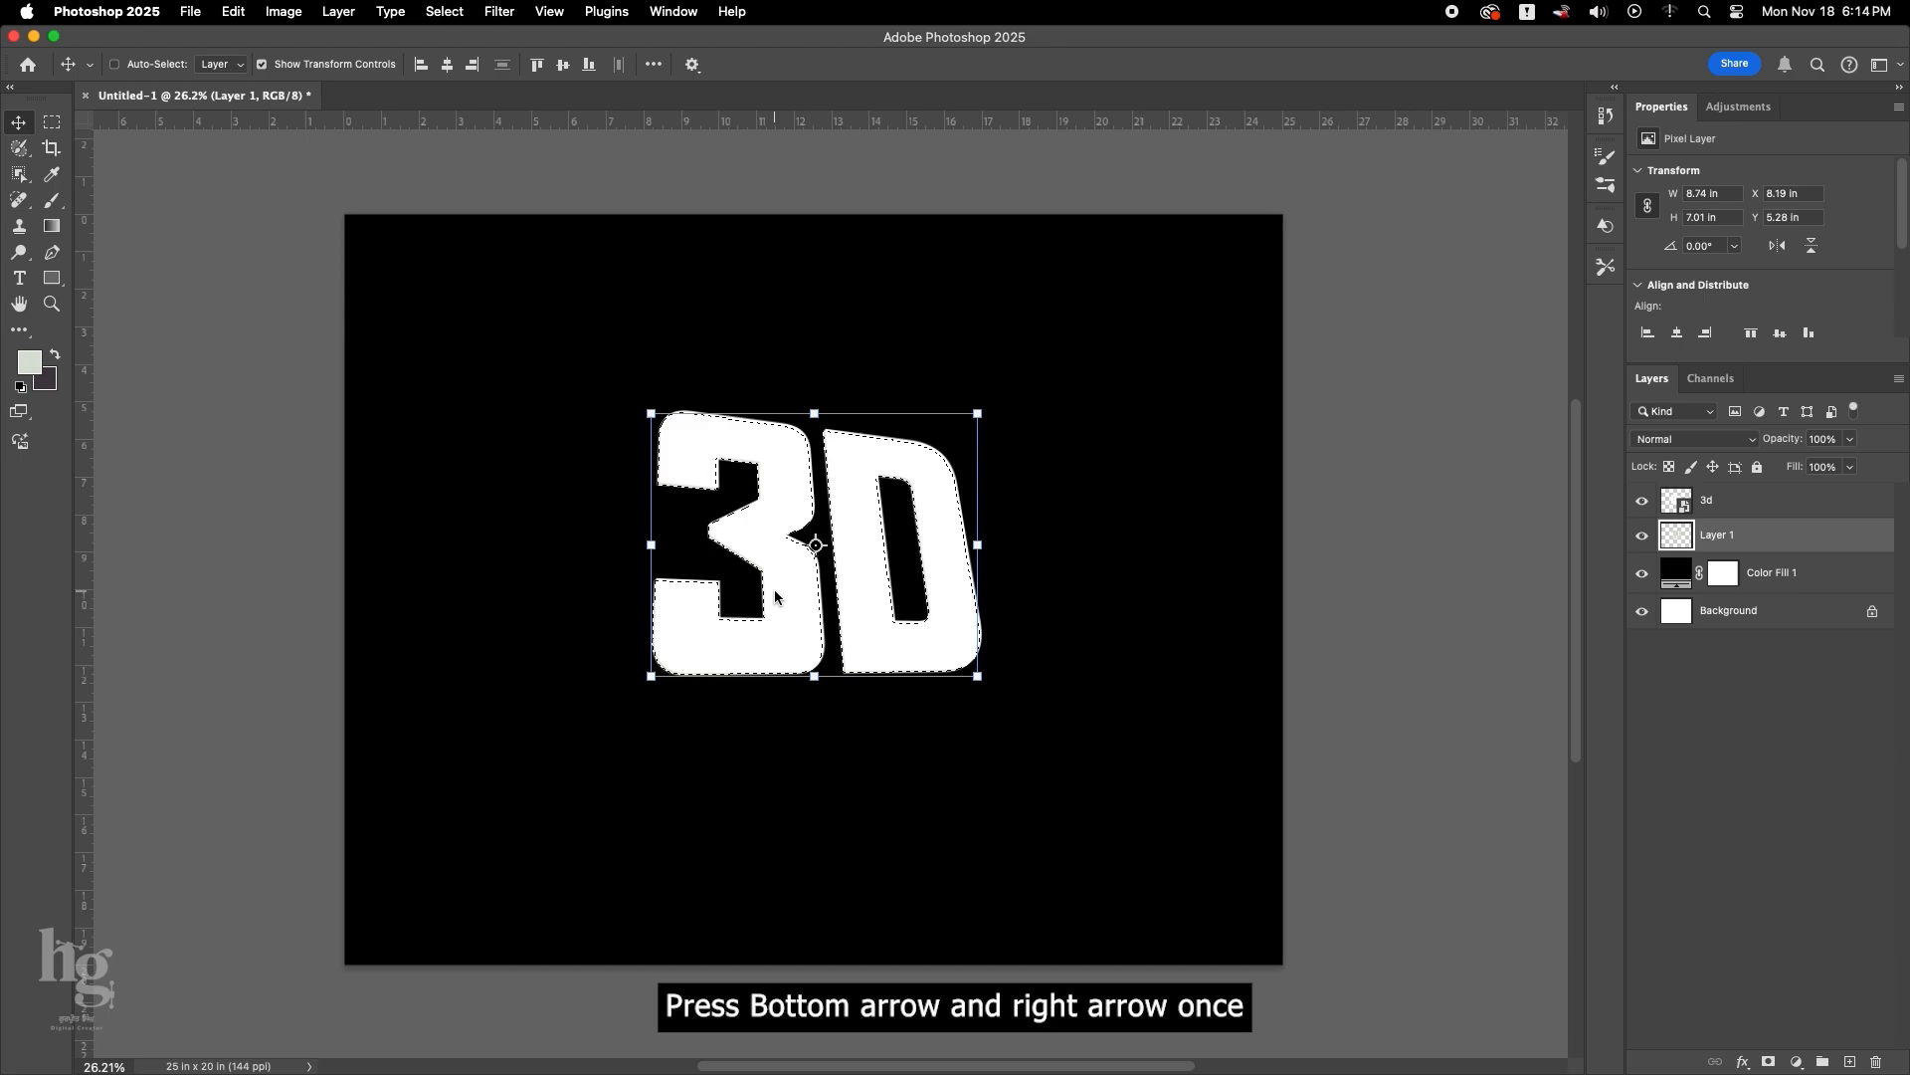
pyautogui.press('super+shift+alt+t')
pyautogui.press('super+shift+alt+t')
pyautogui.press('super+shift+alt+t')
pyautogui.press('super+shift+alt+t')
pyautogui.press('super+shift+alt+t')
pyautogui.press('super+shift+alt+t')
pyautogui.press('super+shift+alt+t')
pyautogui.press('super+shift+alt+t')
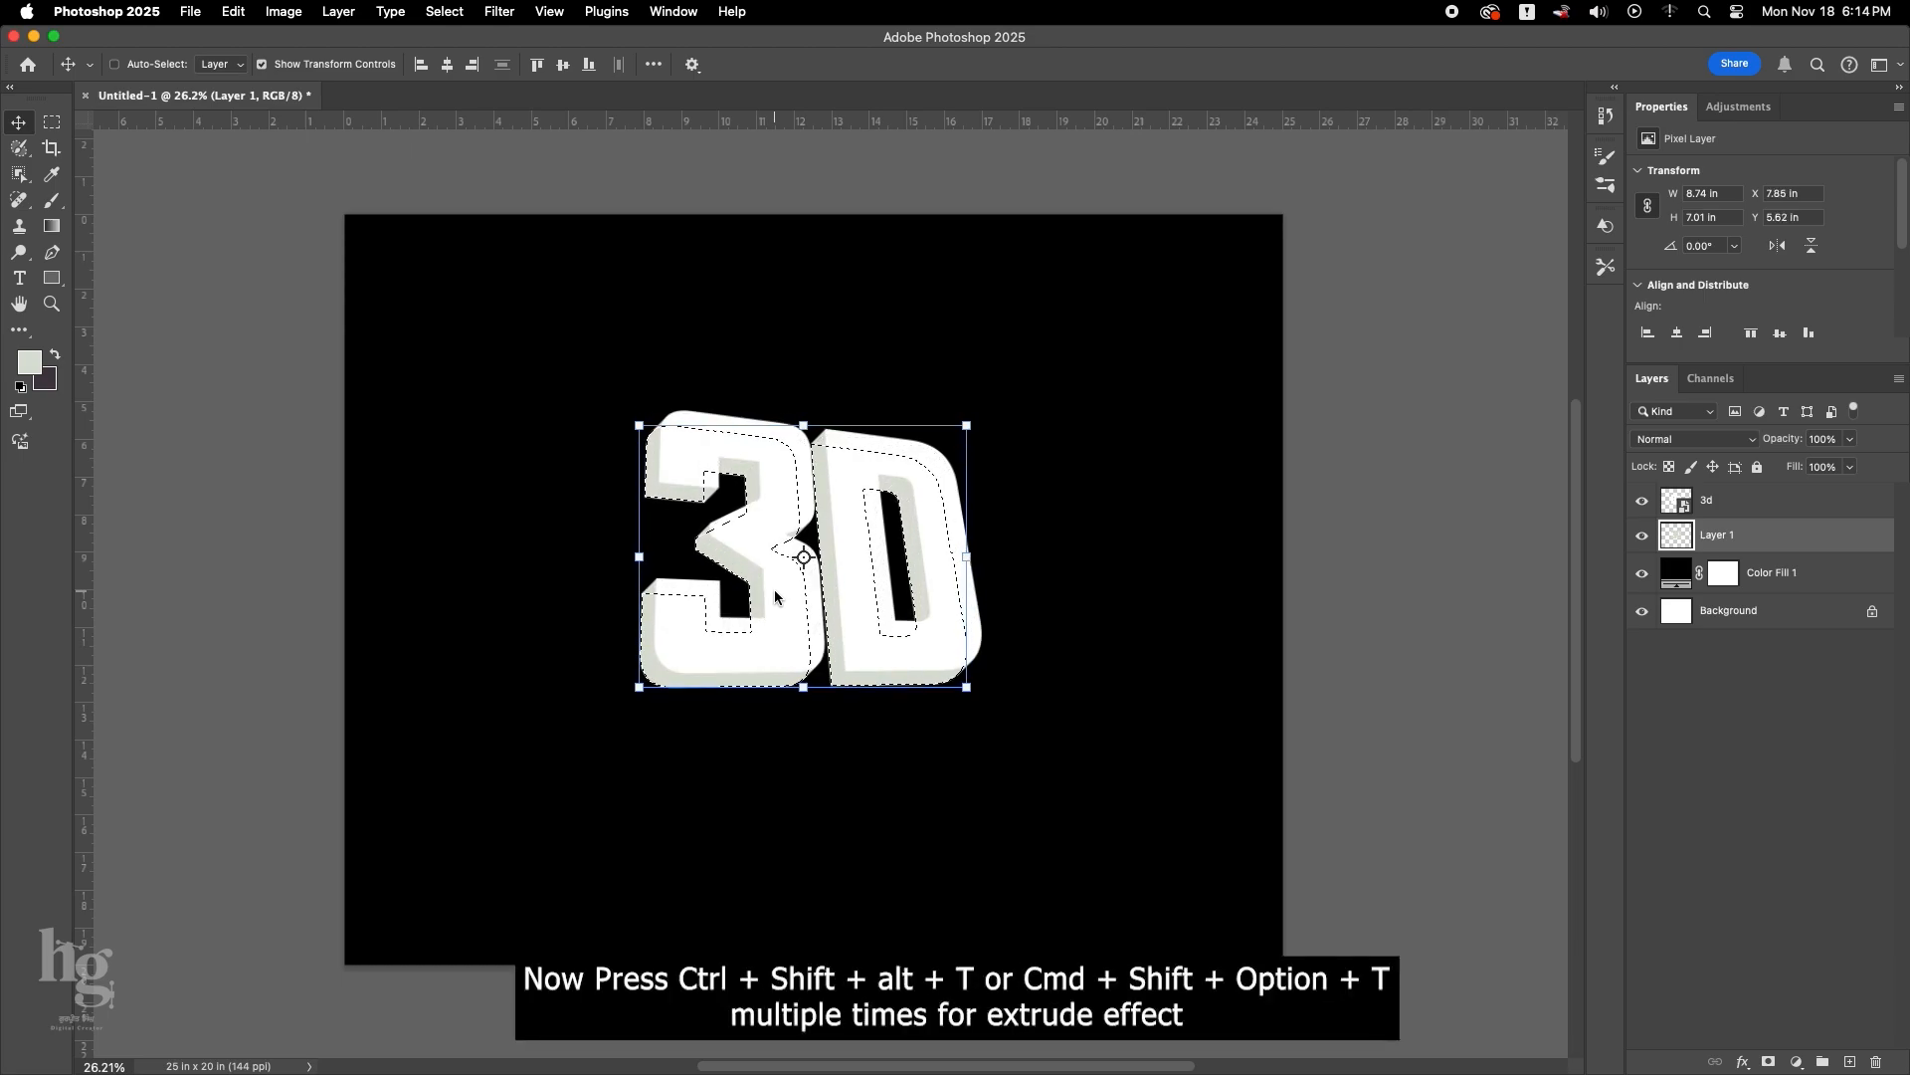
pyautogui.press('super+shift+alt+t')
pyautogui.press('super+shift+alt+t')
pyautogui.press('super+shift+alt+t')
pyautogui.press('super+shift+alt+t')
pyautogui.press('super+shift+alt+t')
pyautogui.press('super+shift+alt+t')
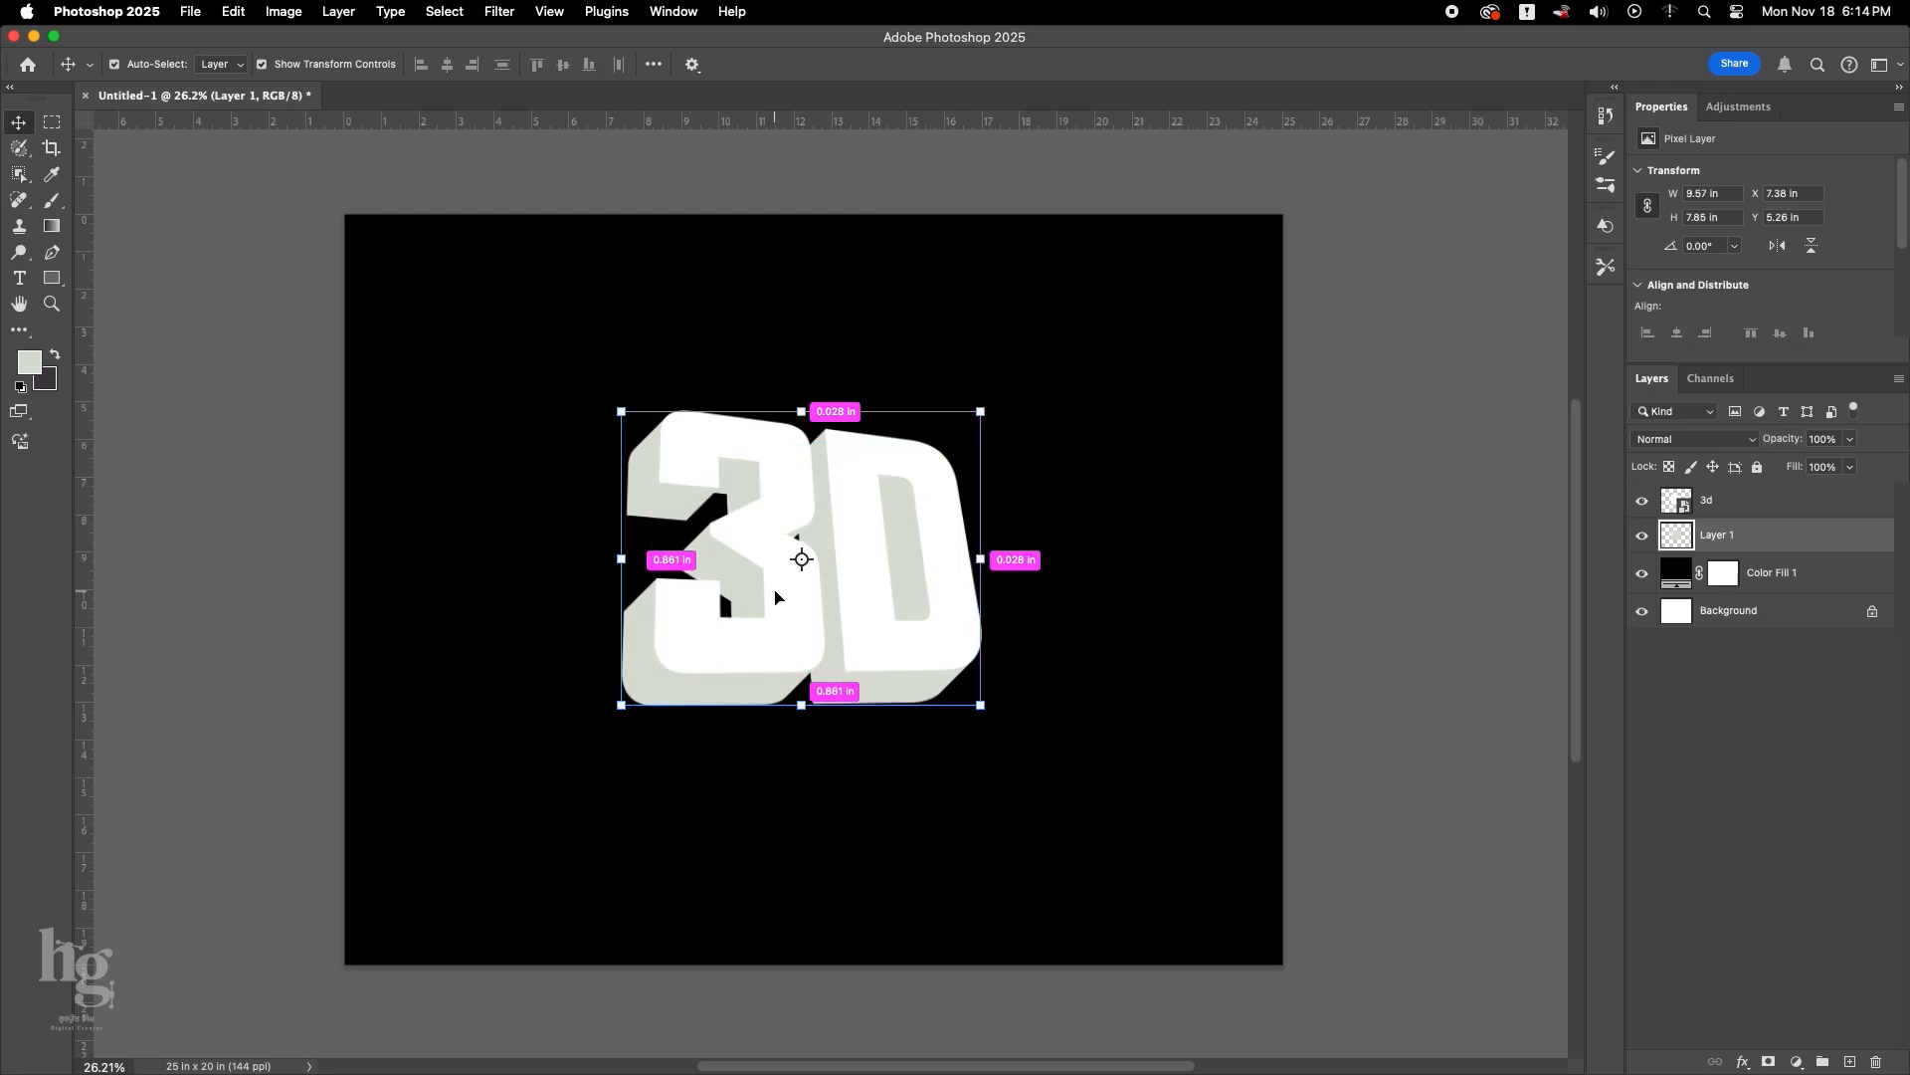
# Clear the selection and open the layer style settings of the front 3d text layer.
pyautogui.click(797, 547)
pyautogui.click(866, 554)
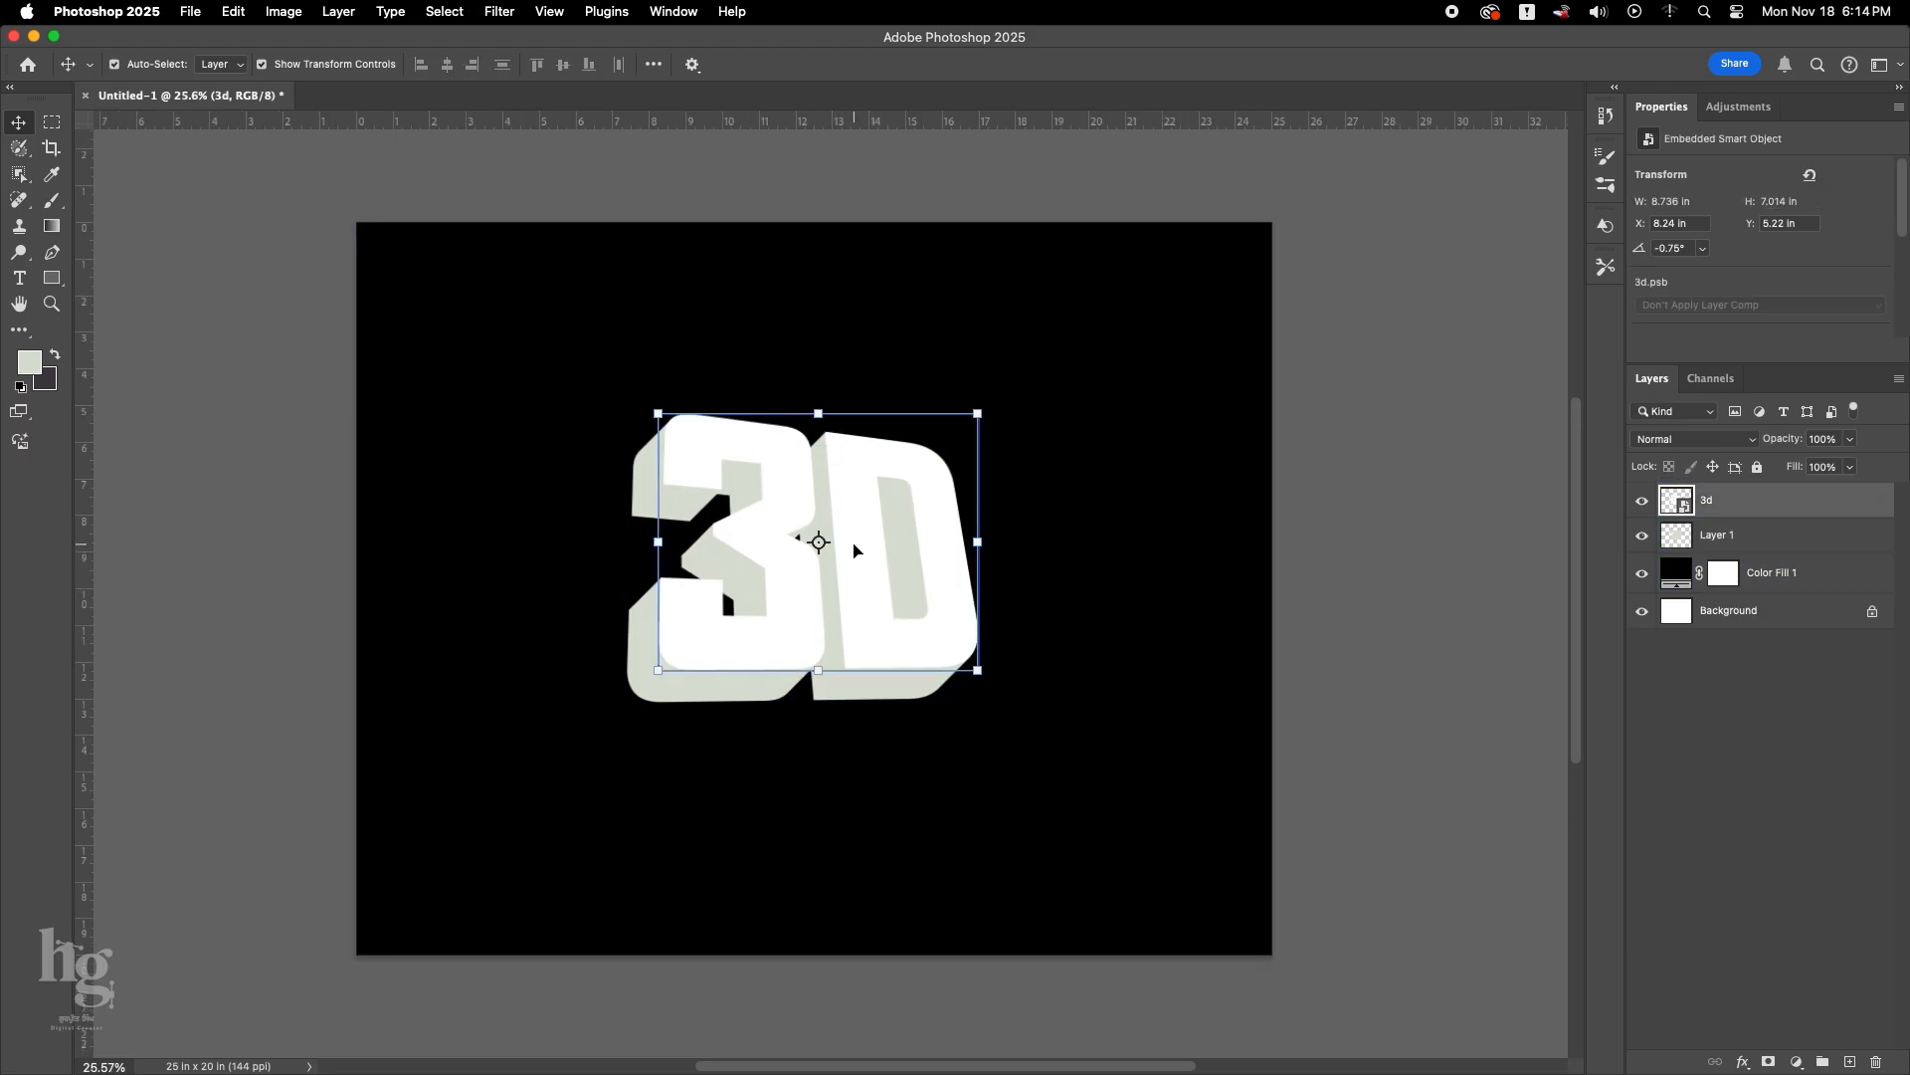
pyautogui.doubleClick(1836, 505)
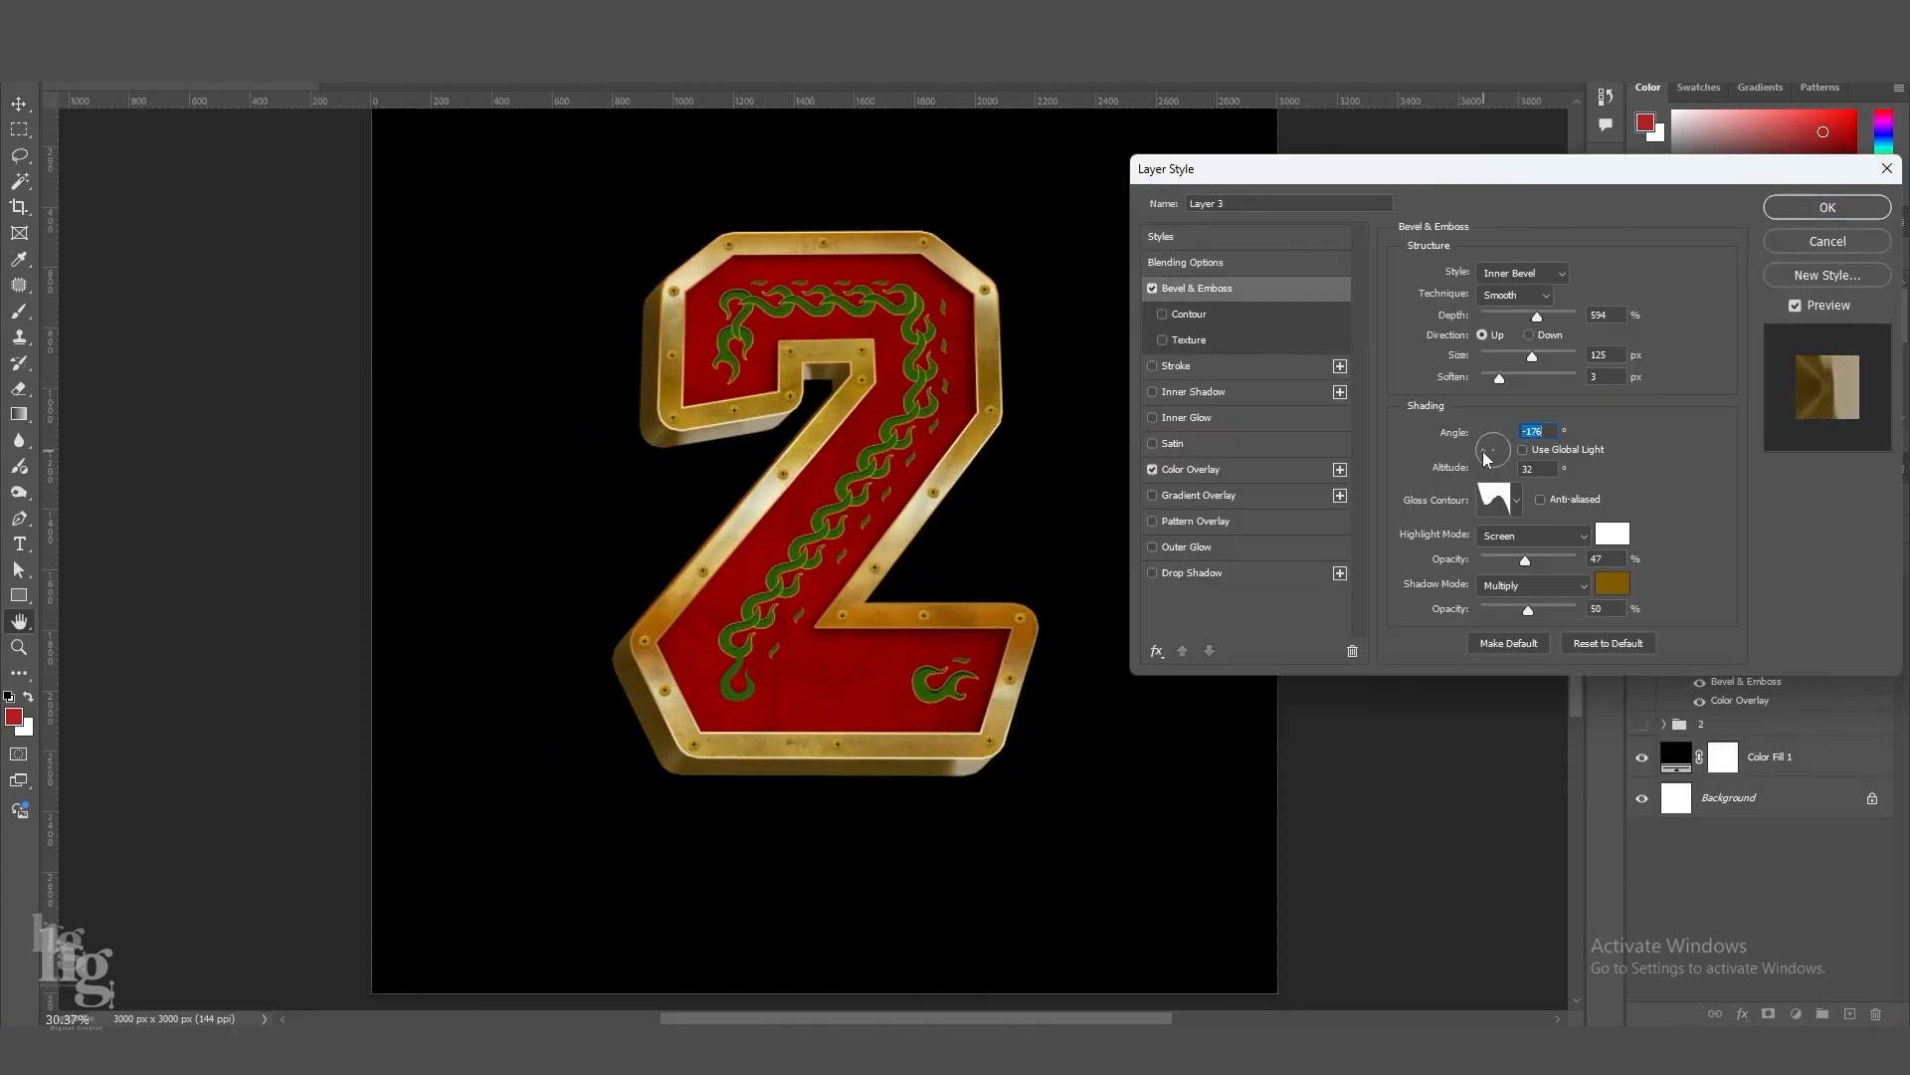
# Apply #805100 as the Bevel & Emboss shadow colour on the number 2's extrusion layer.
pyautogui.click(1612, 580)
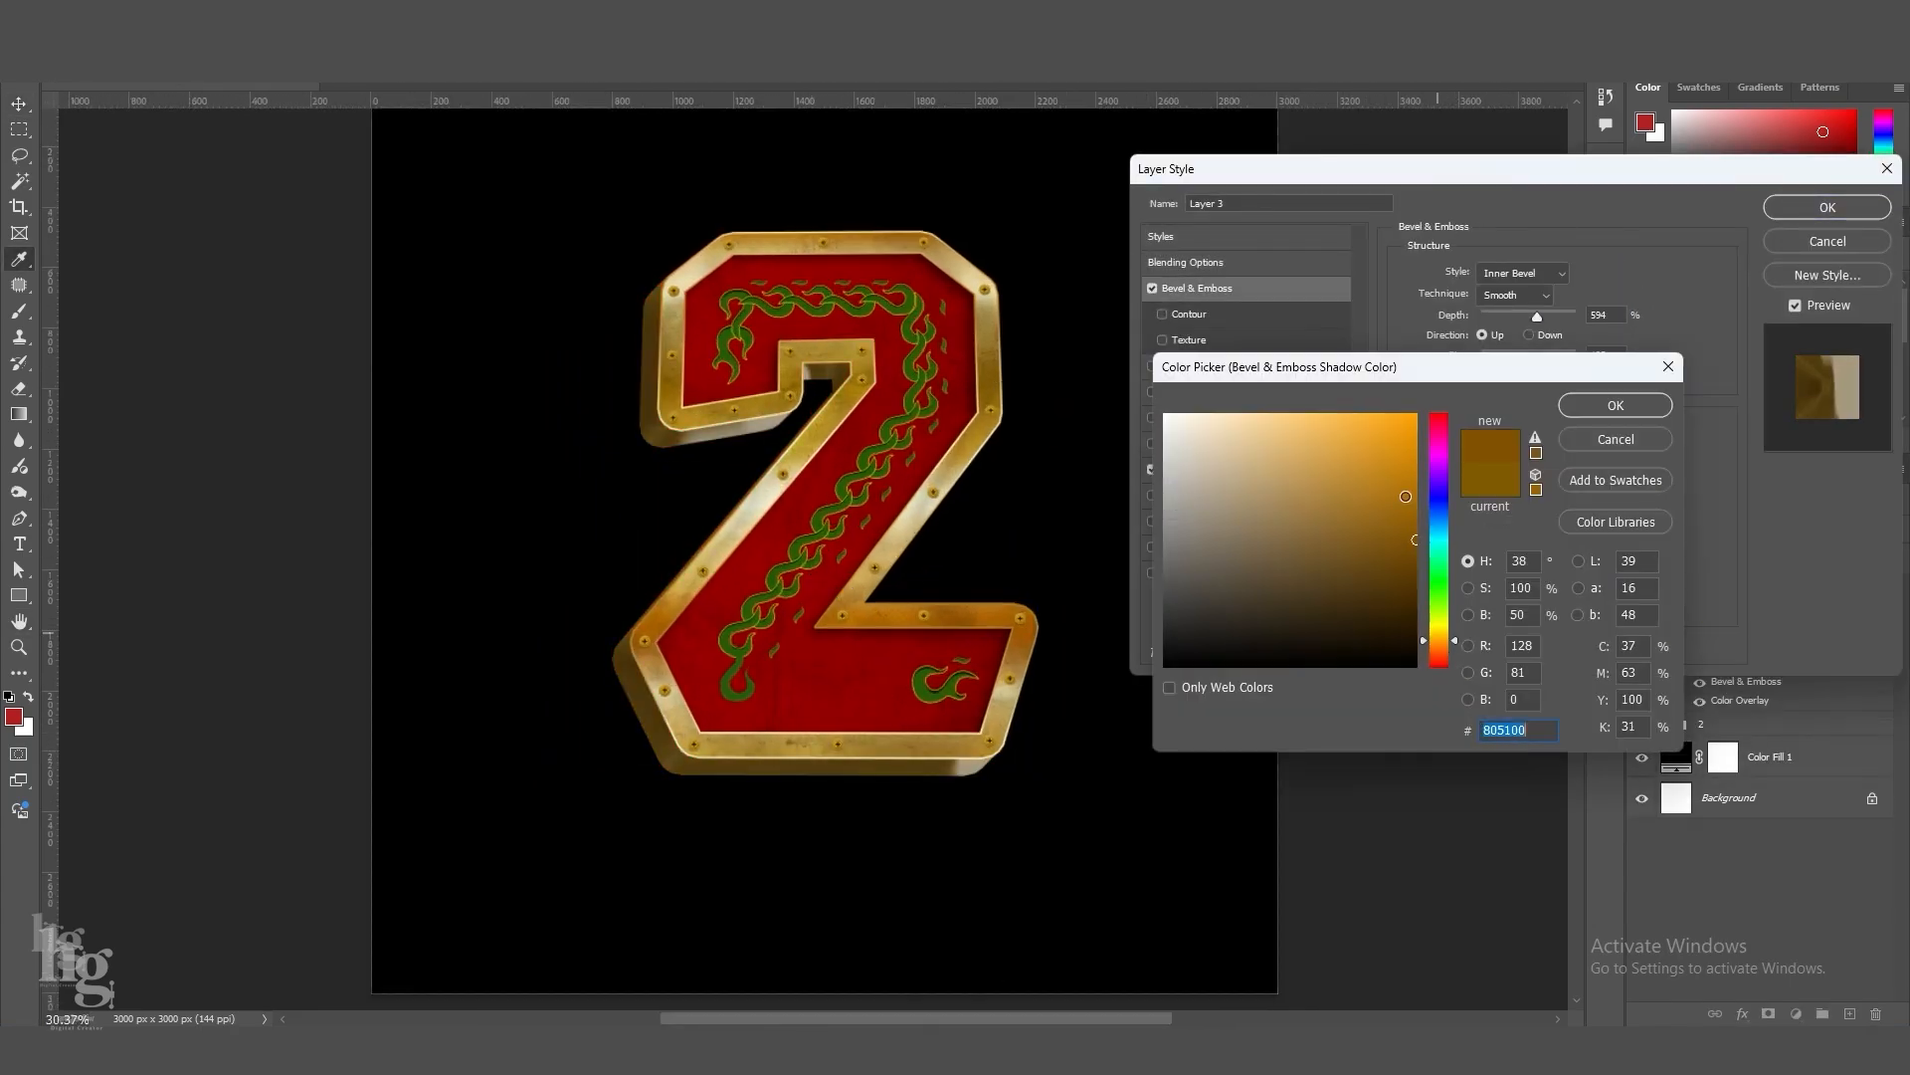
pyautogui.click(1616, 405)
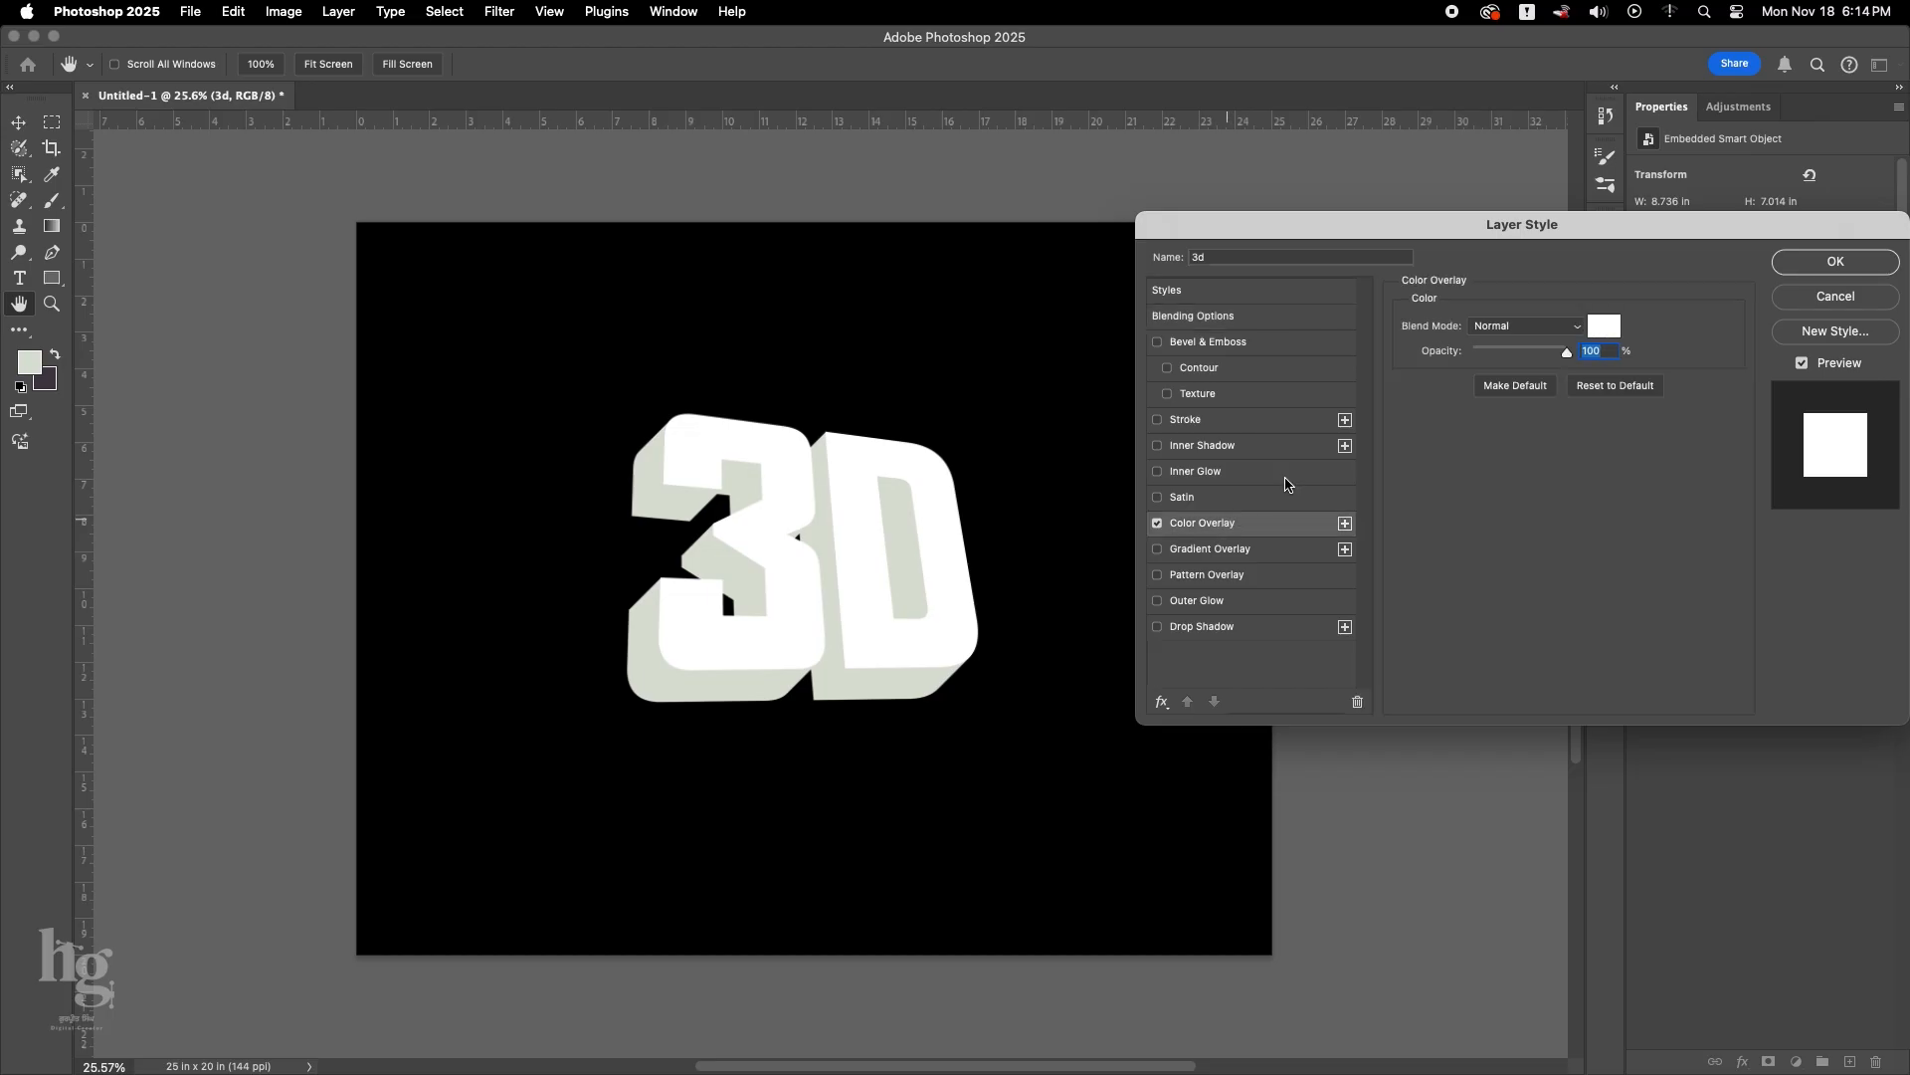
# Set the 3d text layer's Color Overlay to yellow #ffde00.
pyautogui.click(1599, 331)
pyautogui.click(1462, 983)
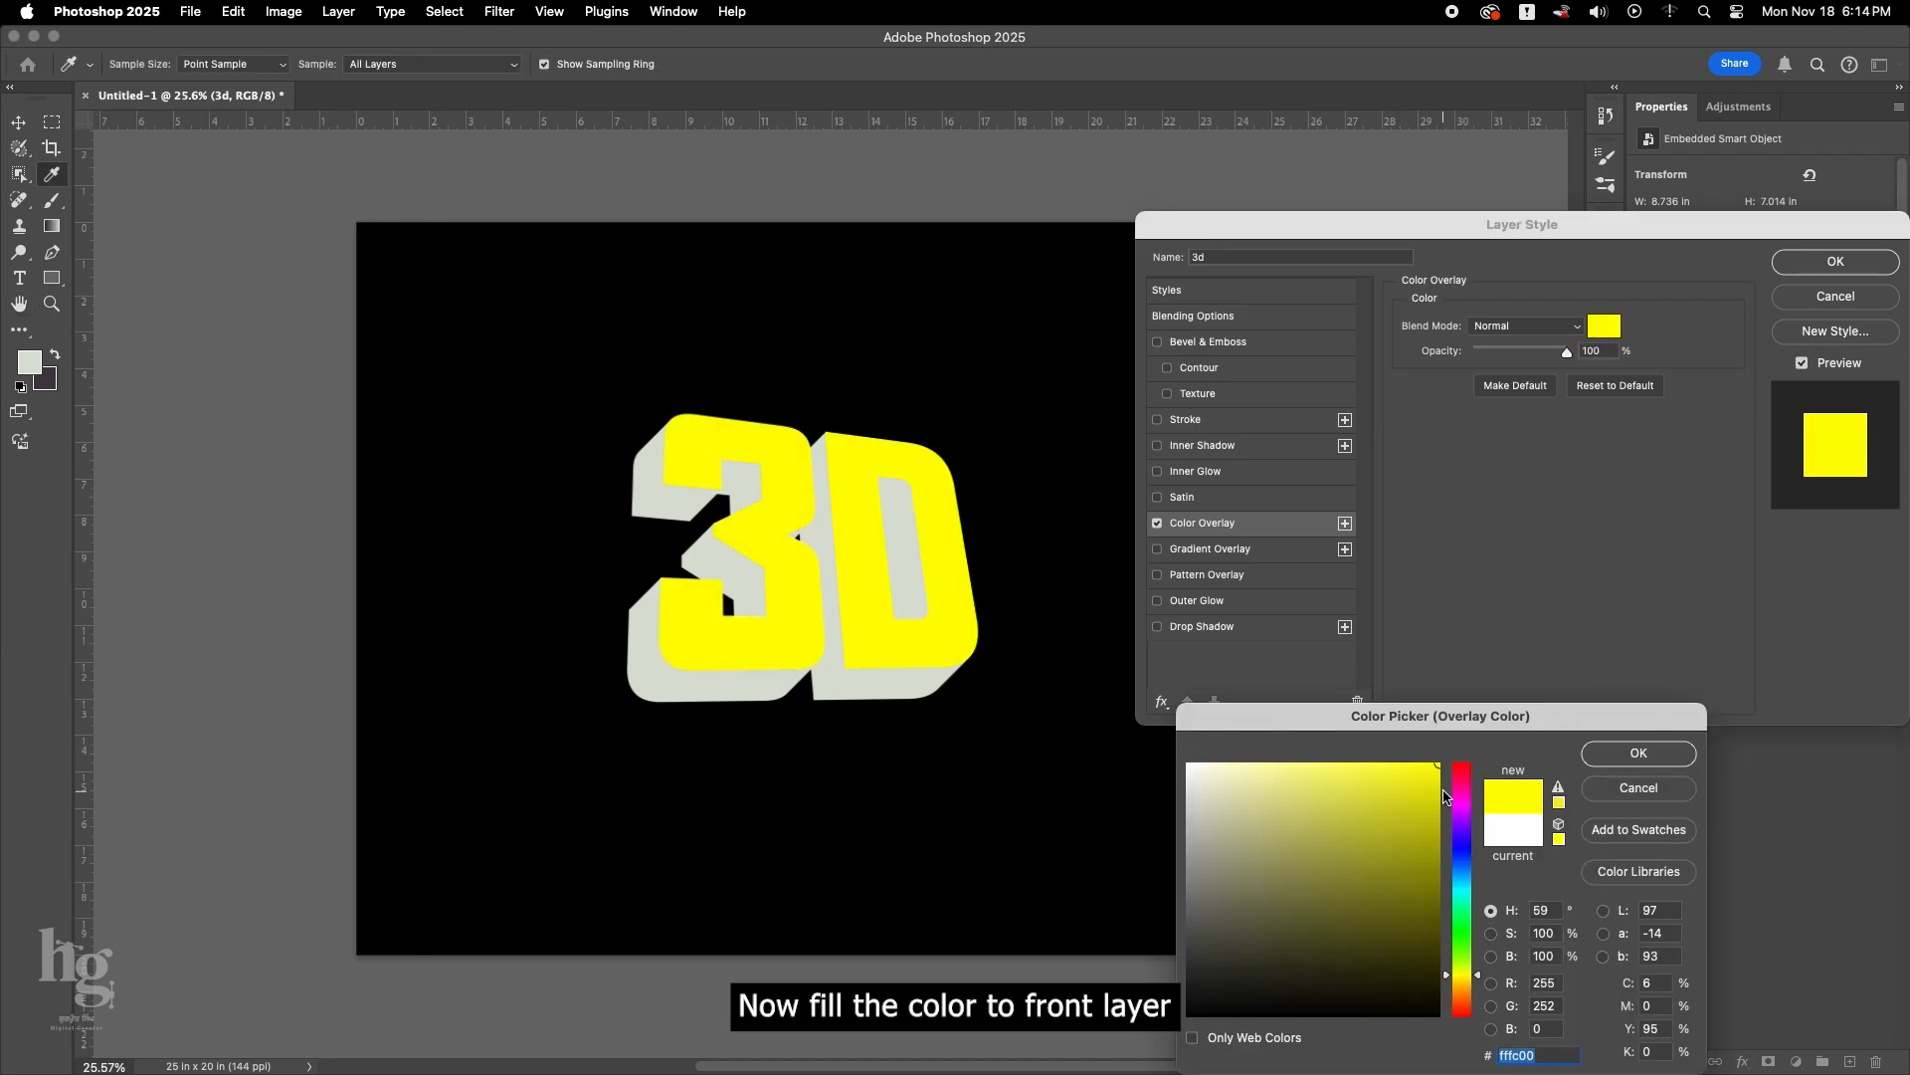
pyautogui.moveTo(1460, 981); pyautogui.dragTo(1461, 983)
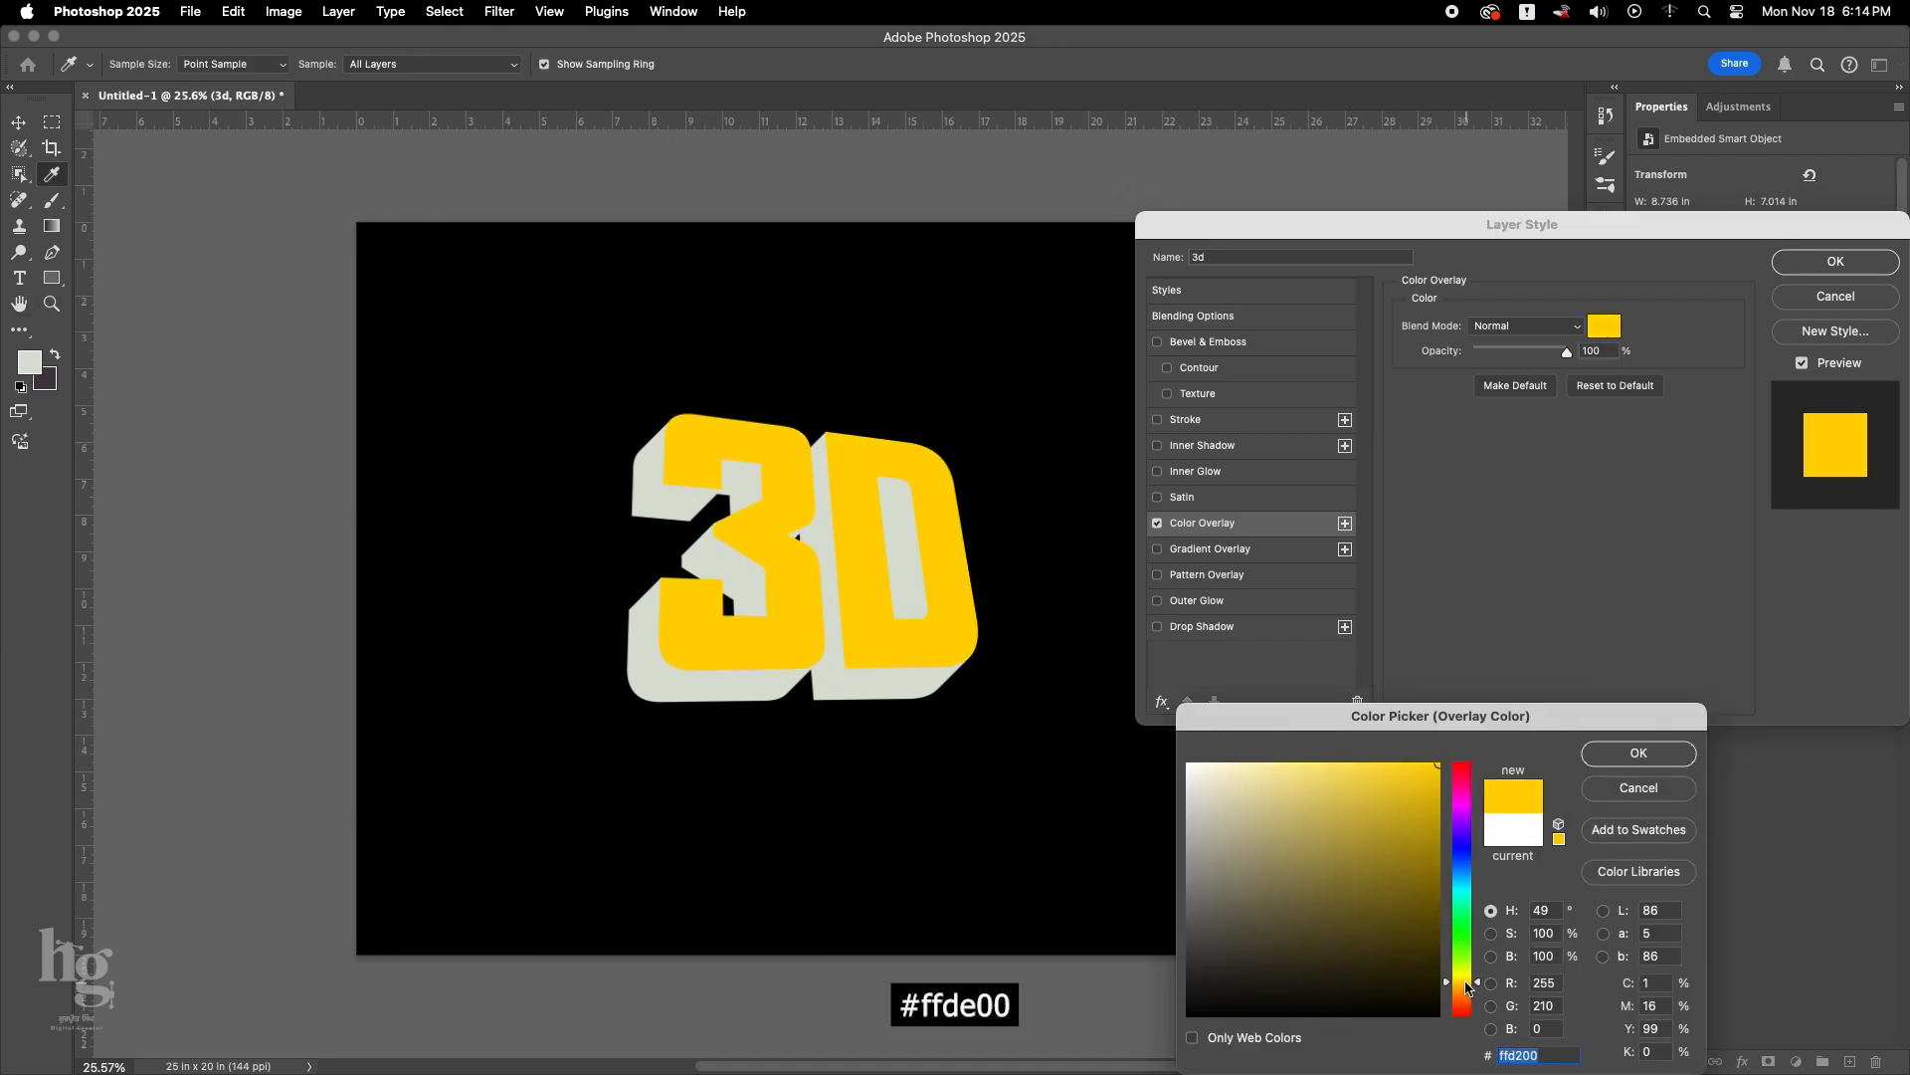
pyautogui.write('ffde00')
pyautogui.click(1639, 753)
# Add a black 4 px inside stroke to the 3d text layer.
pyautogui.click(1185, 419)
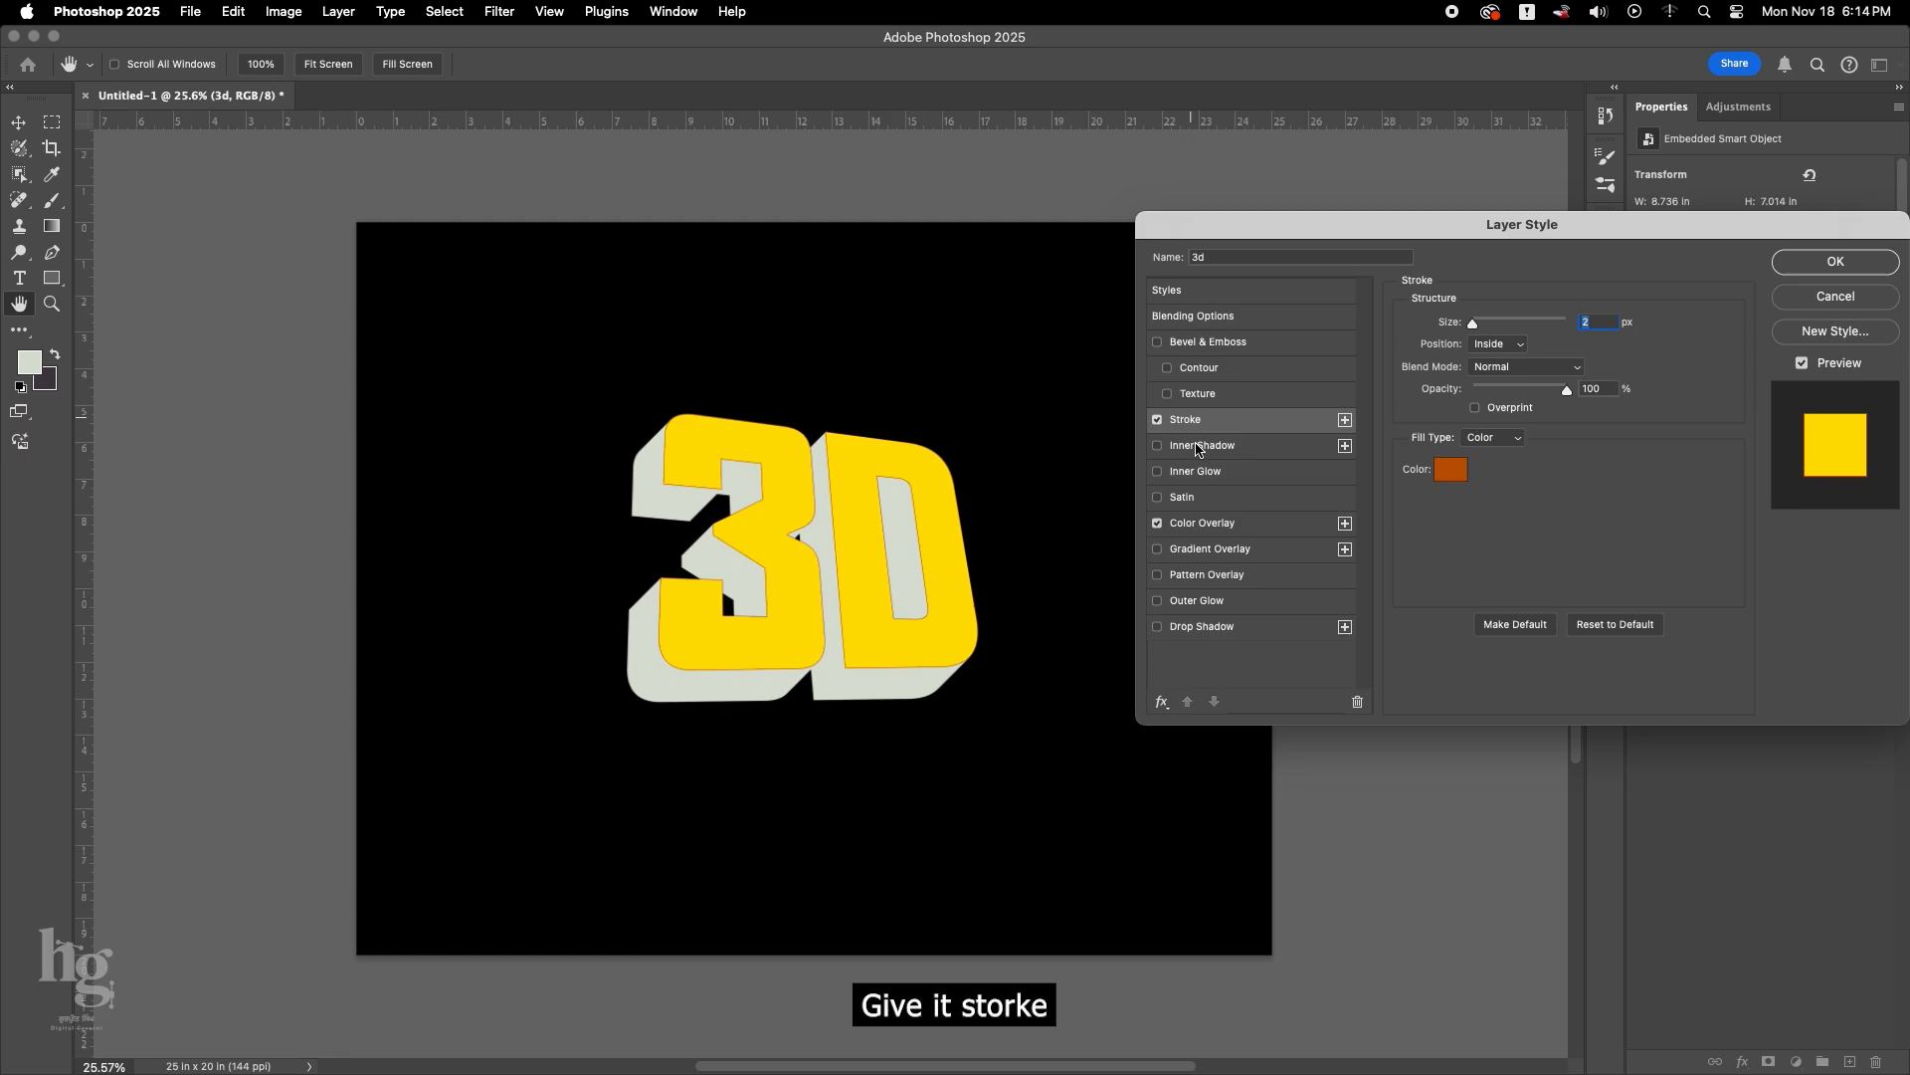
pyautogui.click(1451, 469)
pyautogui.click(1189, 1014)
pyautogui.click(1619, 763)
pyautogui.press('Up')
pyautogui.press('Up')
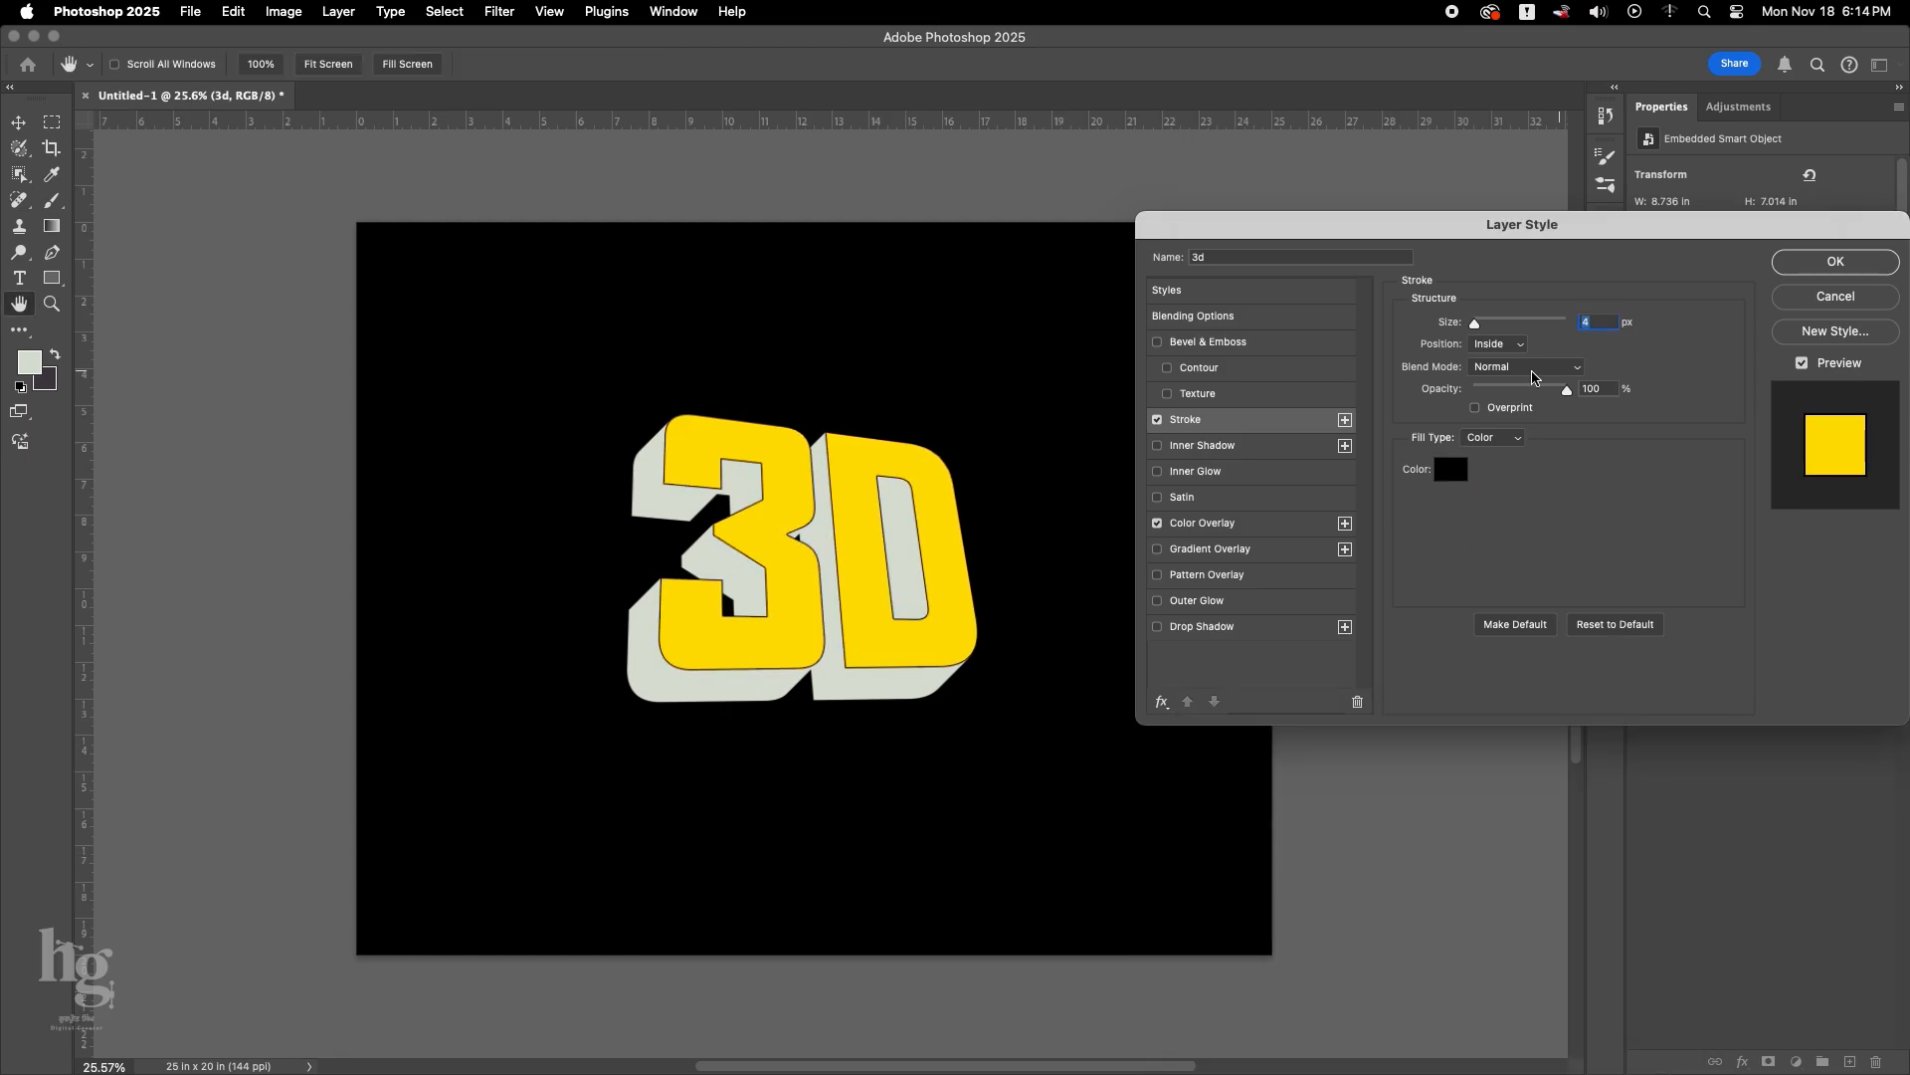
# Add a Satin effect reset to defaults, with 56% opacity, 164 px distance, 169 px size and a multi-peaked contour.
pyautogui.click(1183, 497)
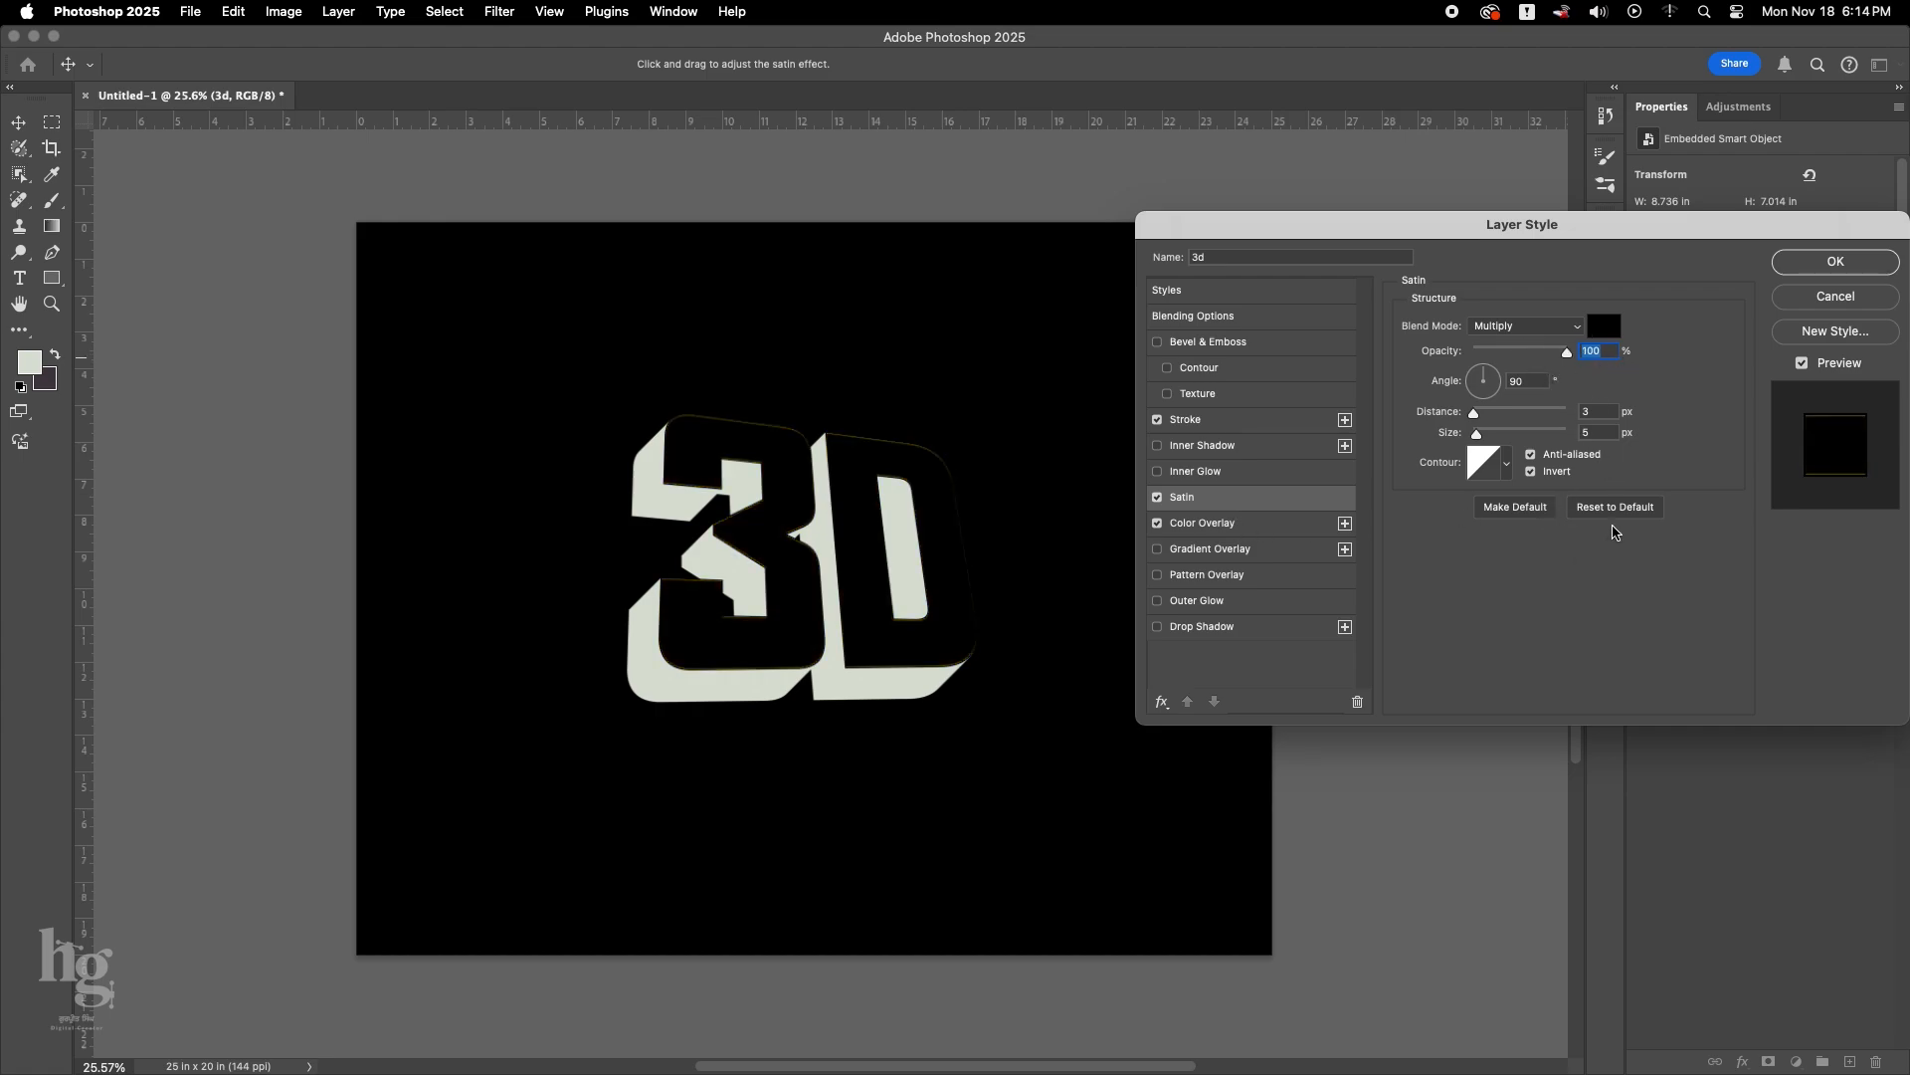
pyautogui.click(1613, 510)
pyautogui.moveTo(1519, 354)
pyautogui.mouseDown()
pyautogui.moveTo(1540, 354)
pyautogui.moveTo(1539, 434)
pyautogui.mouseUp()
pyautogui.click(1507, 463)
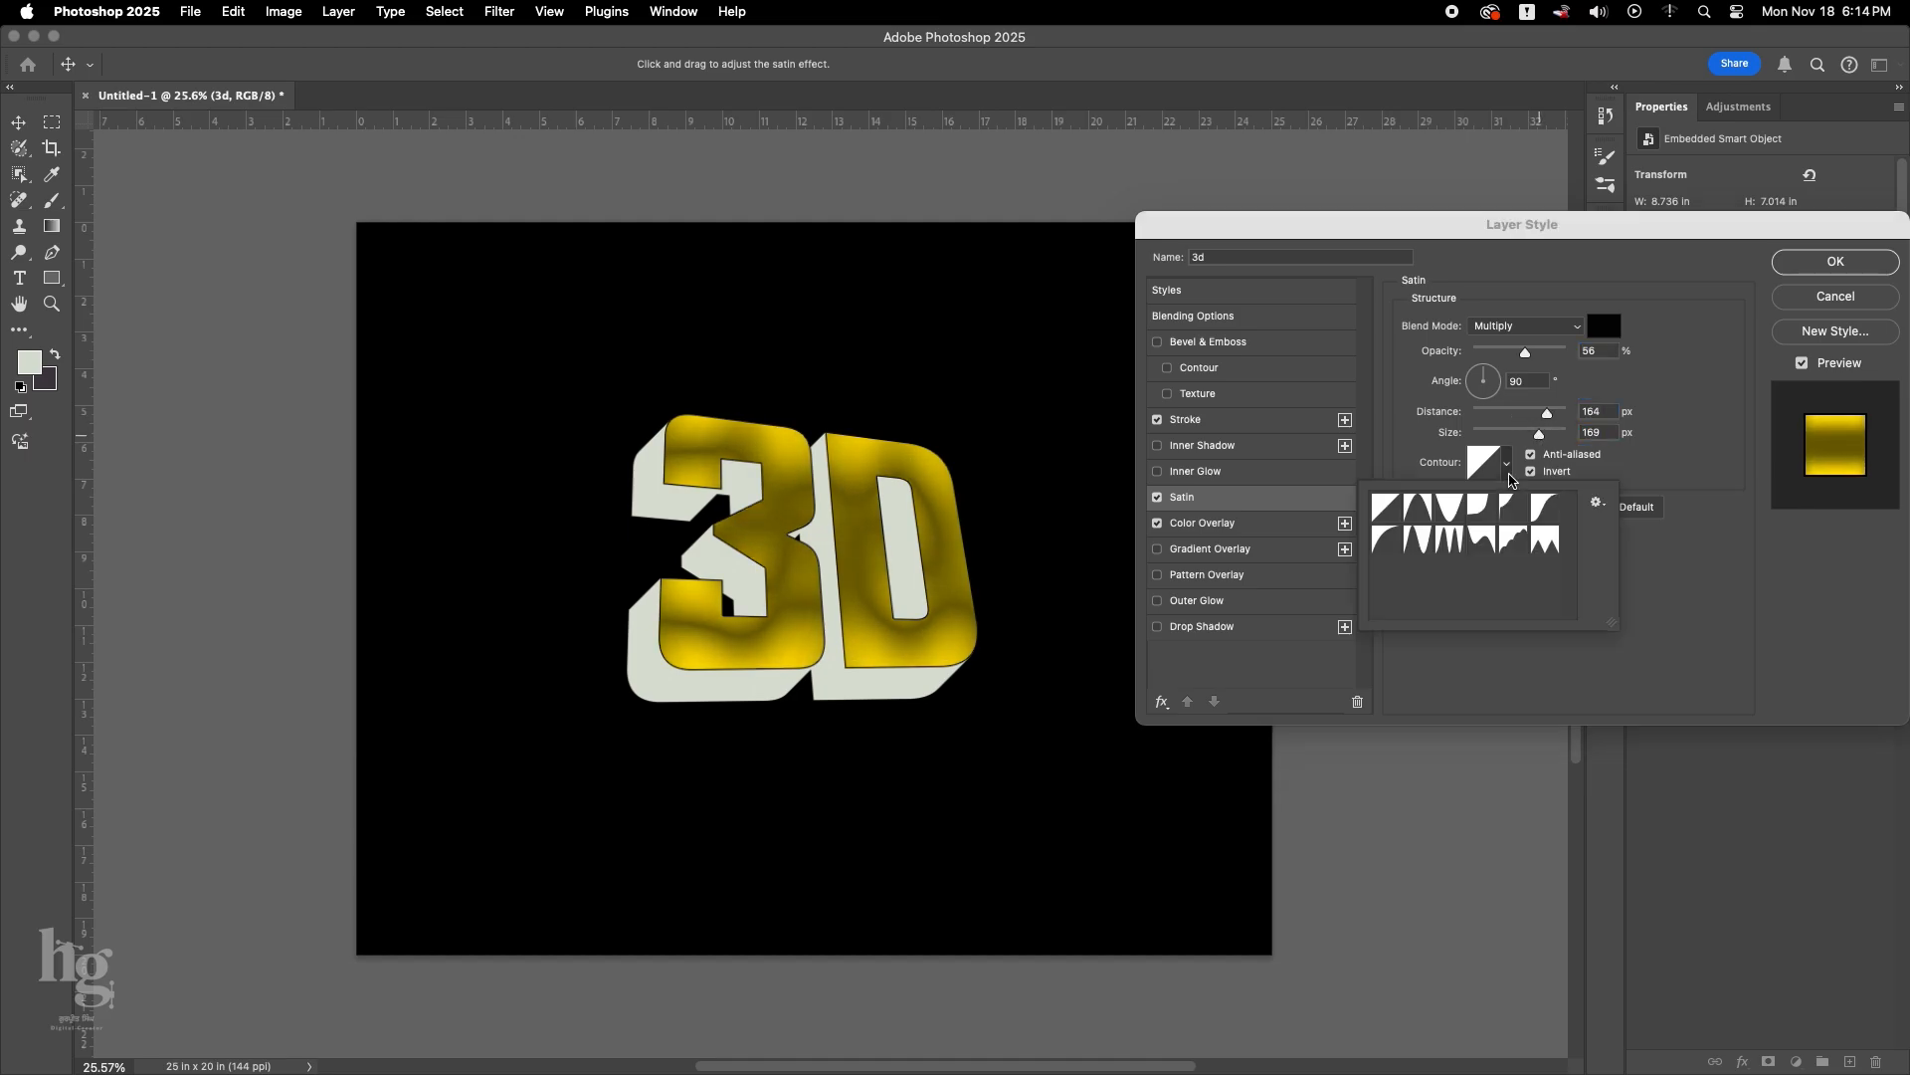
pyautogui.click(1450, 539)
# Try a white satin colour with Normal blend mode and 72% opacity.
pyautogui.click(1603, 325)
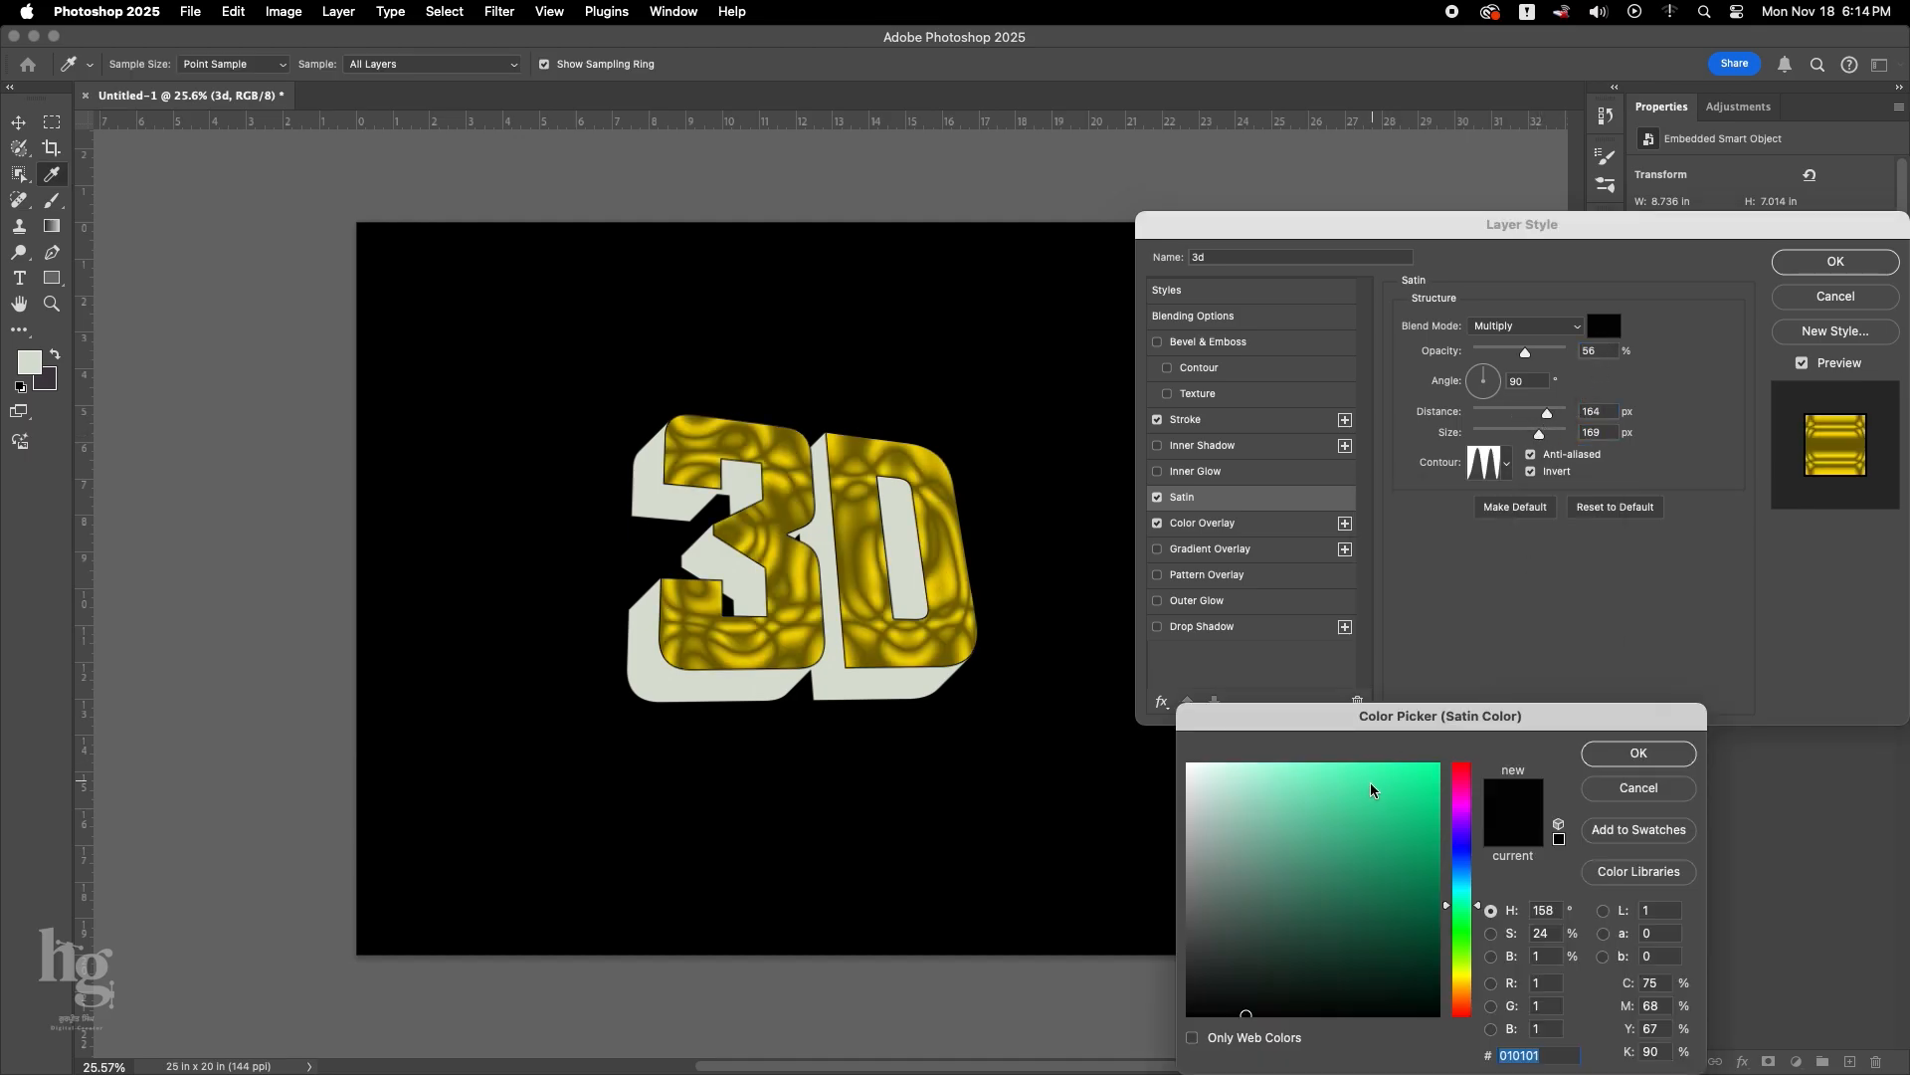
pyautogui.click(1192, 762)
pyautogui.click(1633, 780)
pyautogui.click(1525, 325)
pyautogui.click(1502, 241)
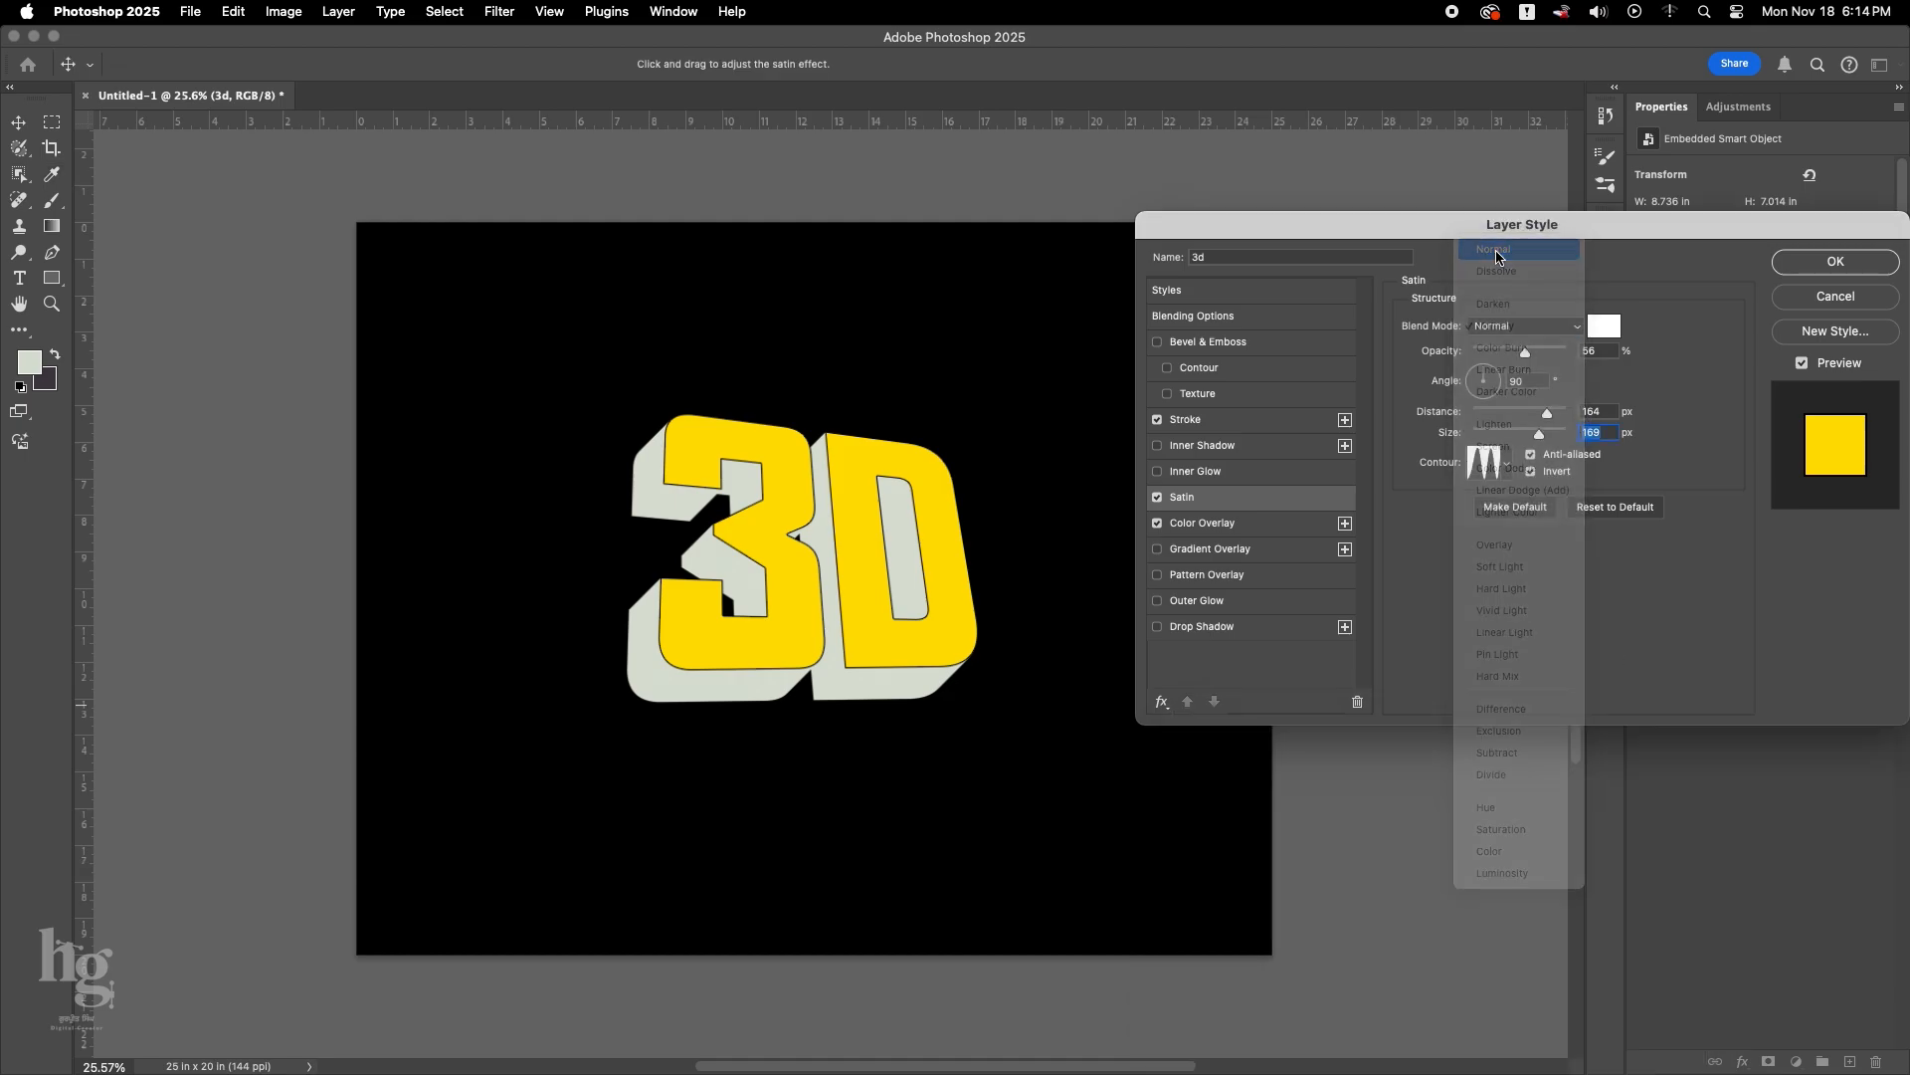
pyautogui.moveTo(1528, 356); pyautogui.dragTo(1563, 356)
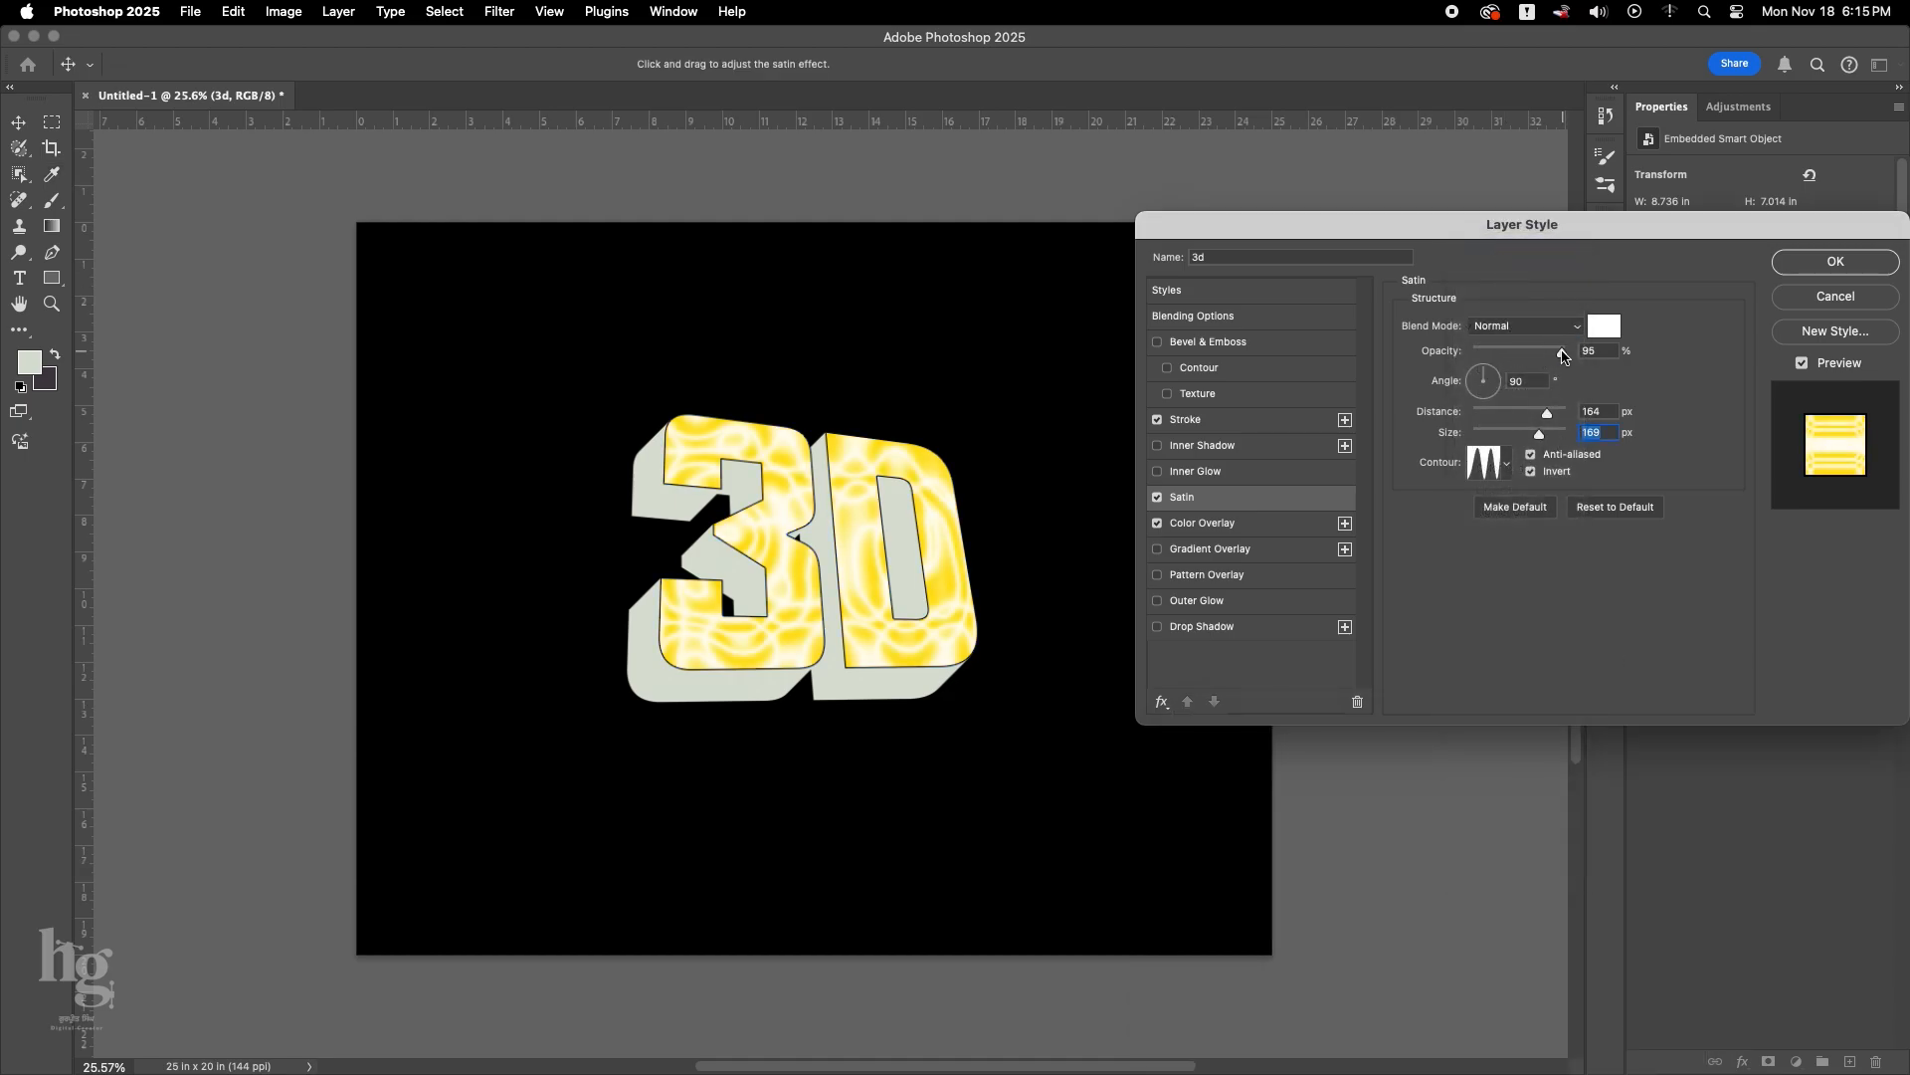
# Set the satin colour to pink #ff0072 with Multiply blend mode and 13% opacity.
pyautogui.click(1604, 325)
pyautogui.click(1463, 781)
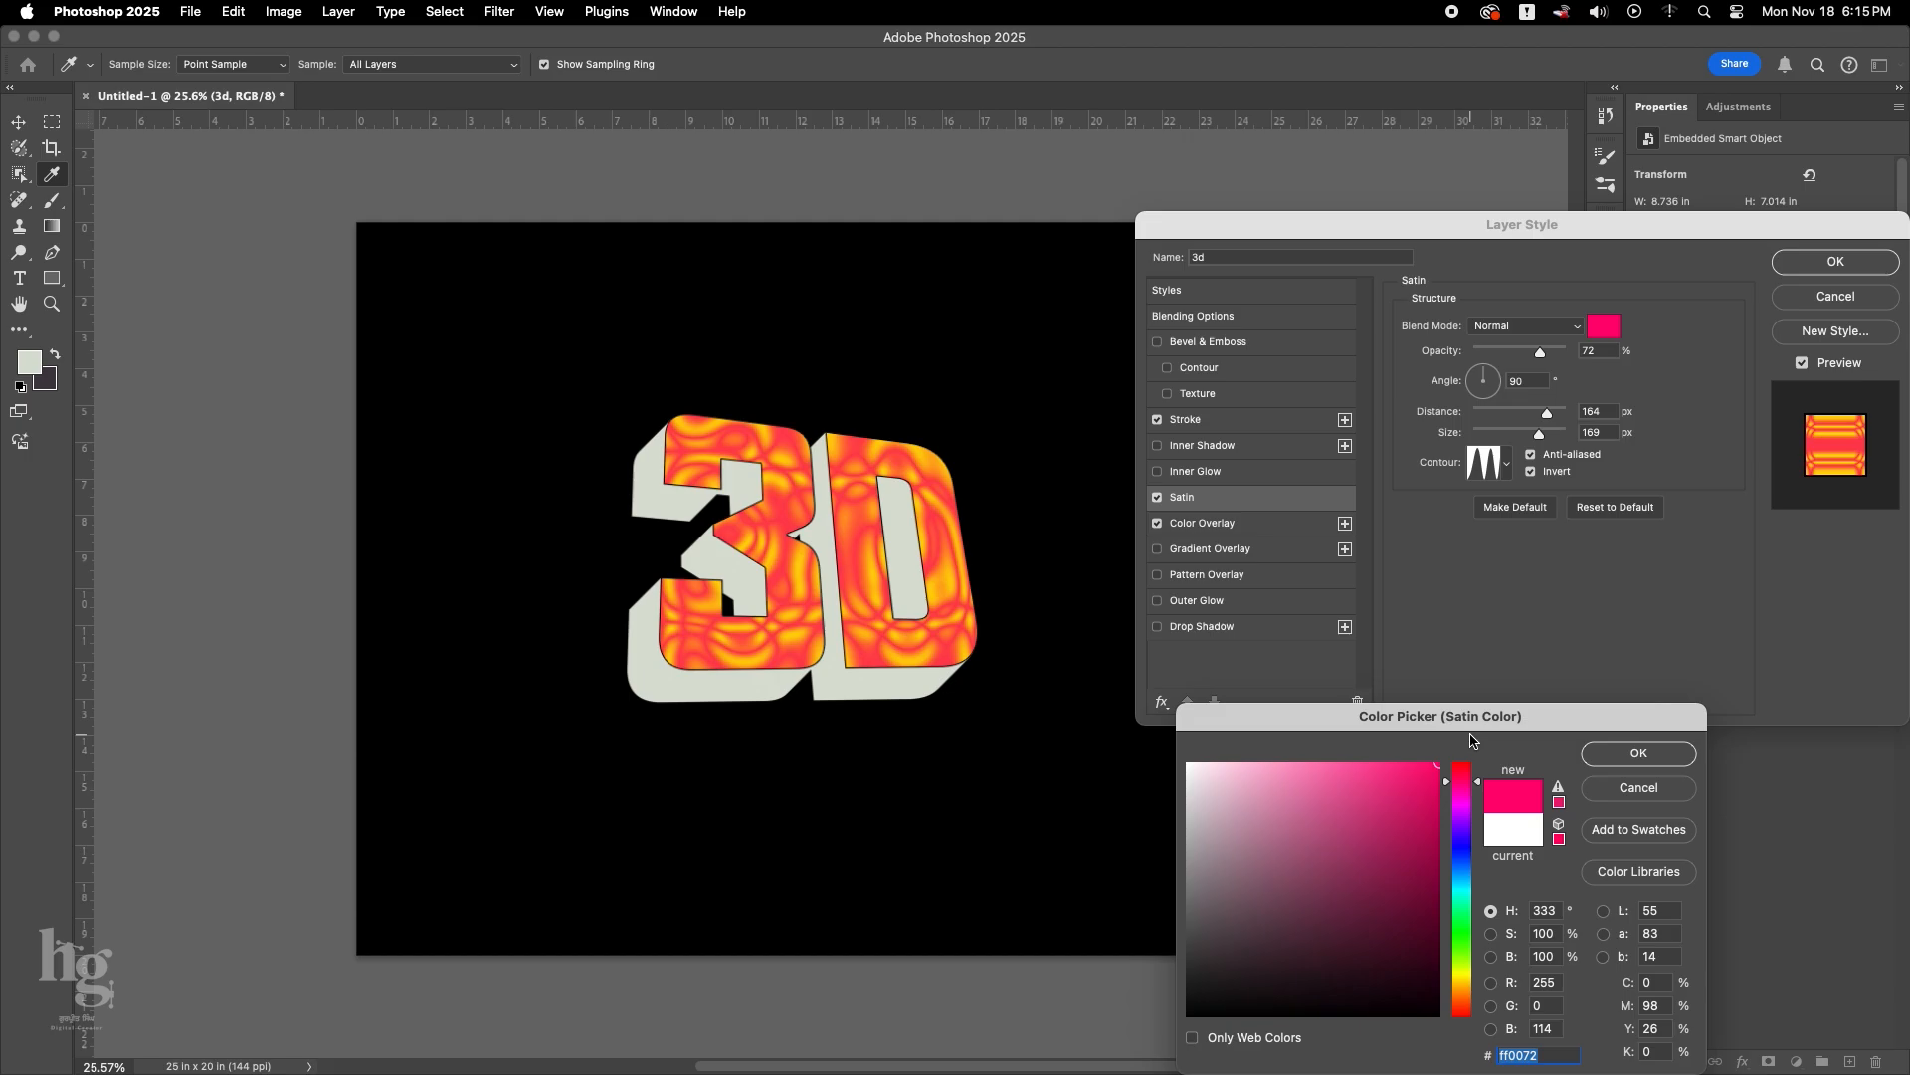
pyautogui.click(1612, 748)
pyautogui.click(1519, 330)
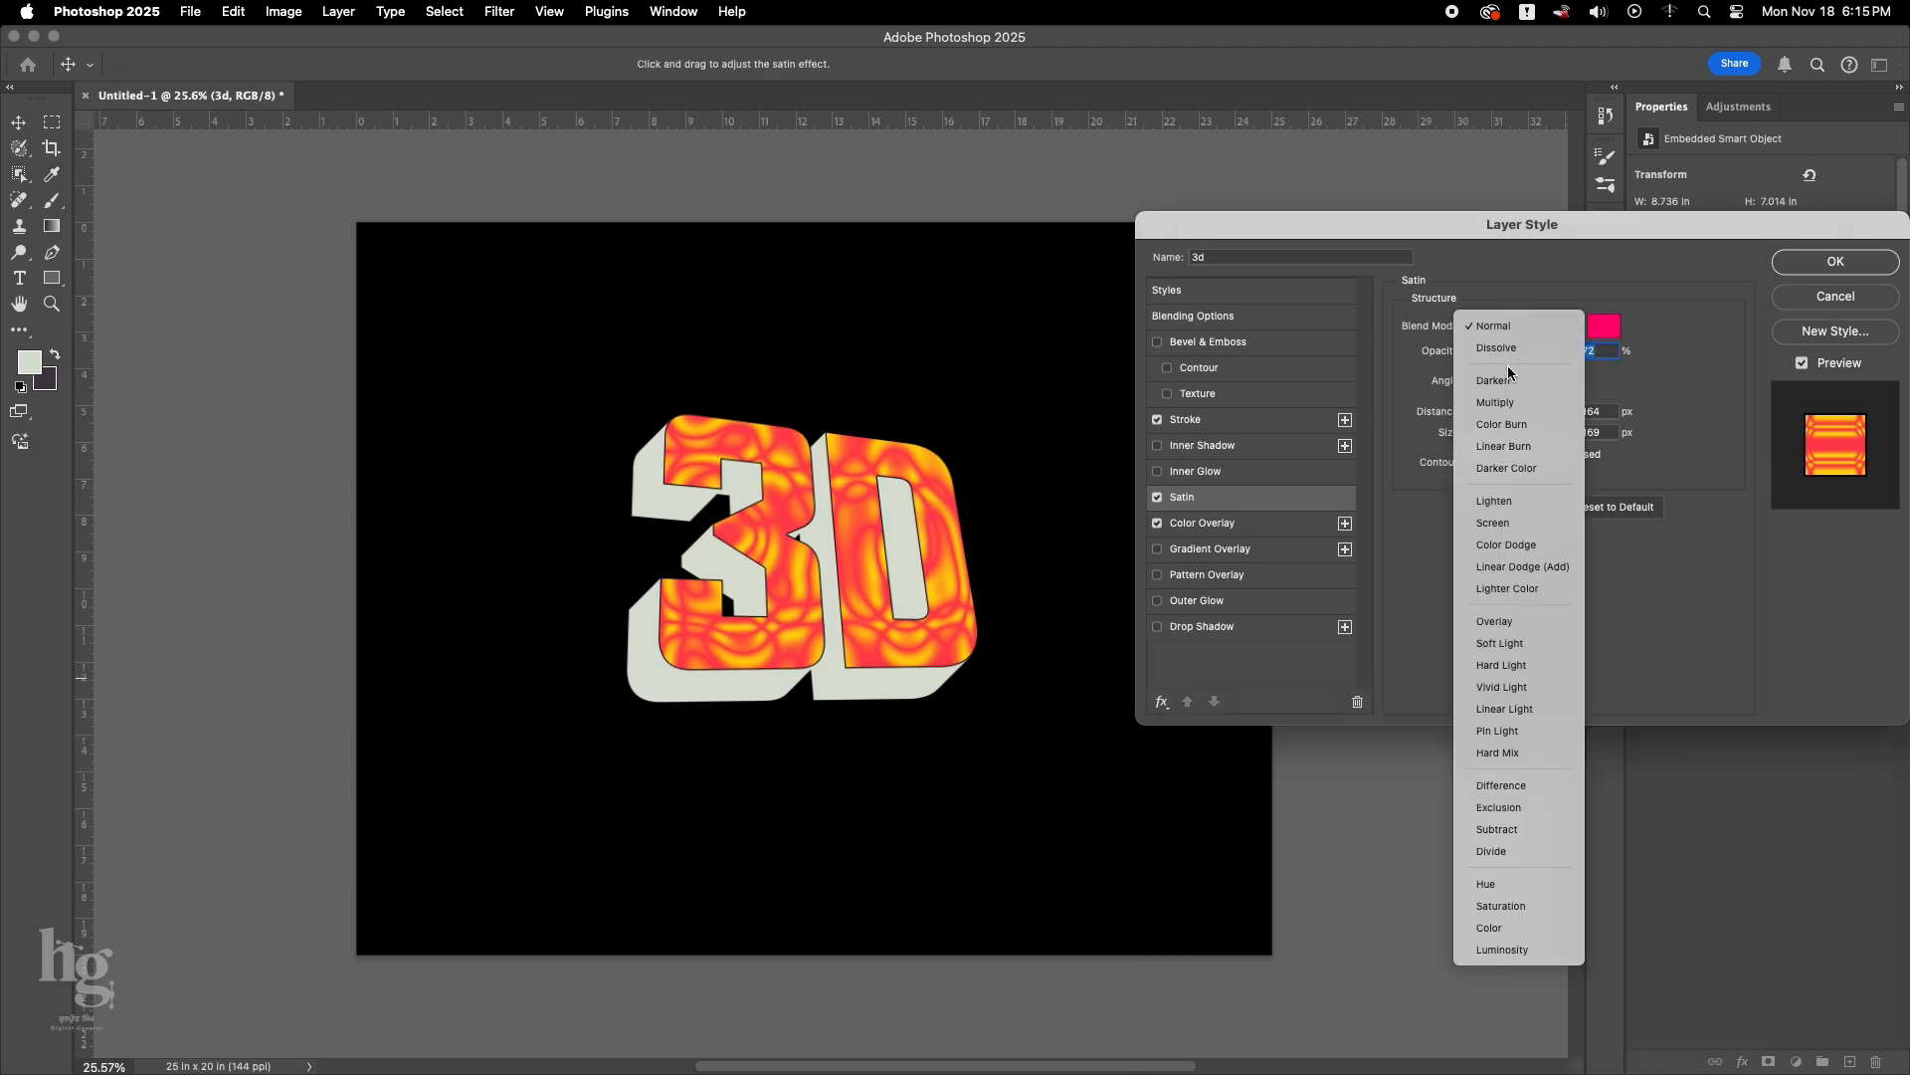
pyautogui.click(1504, 401)
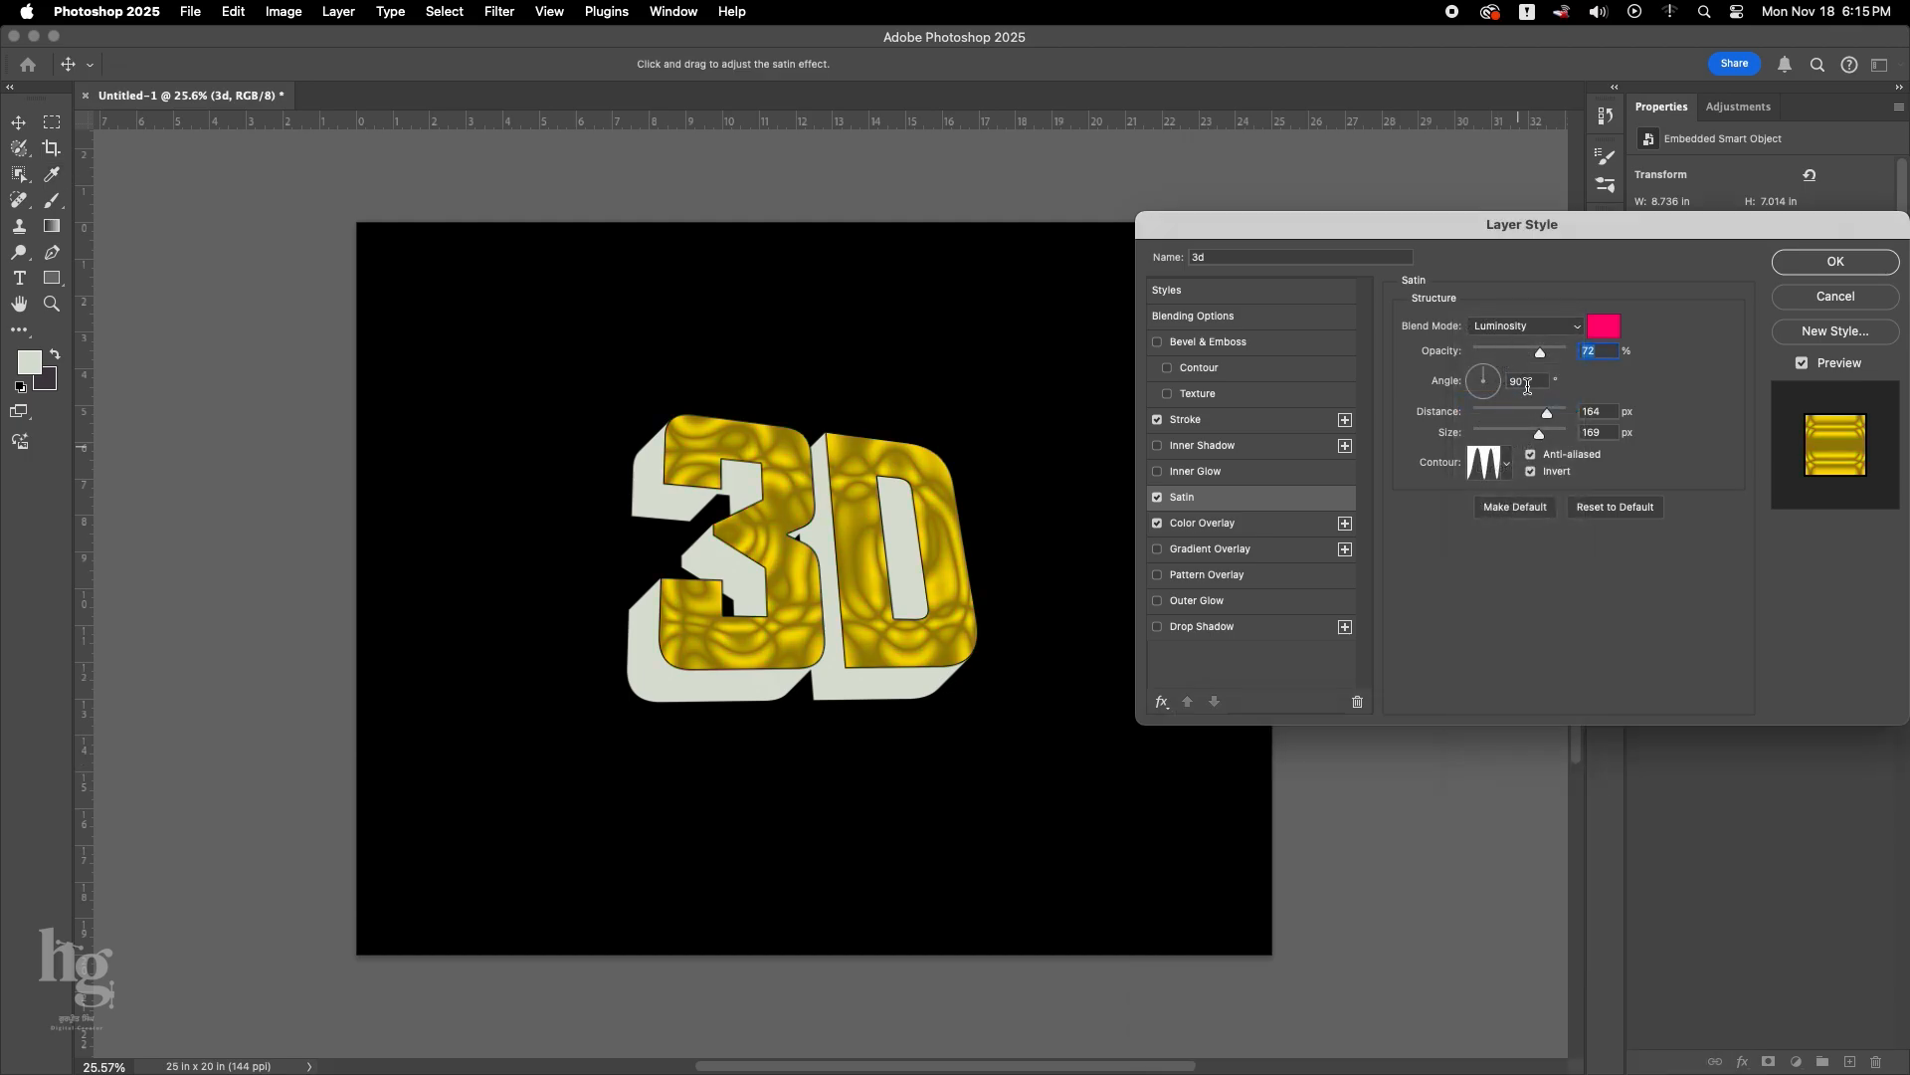
pyautogui.click(1523, 328)
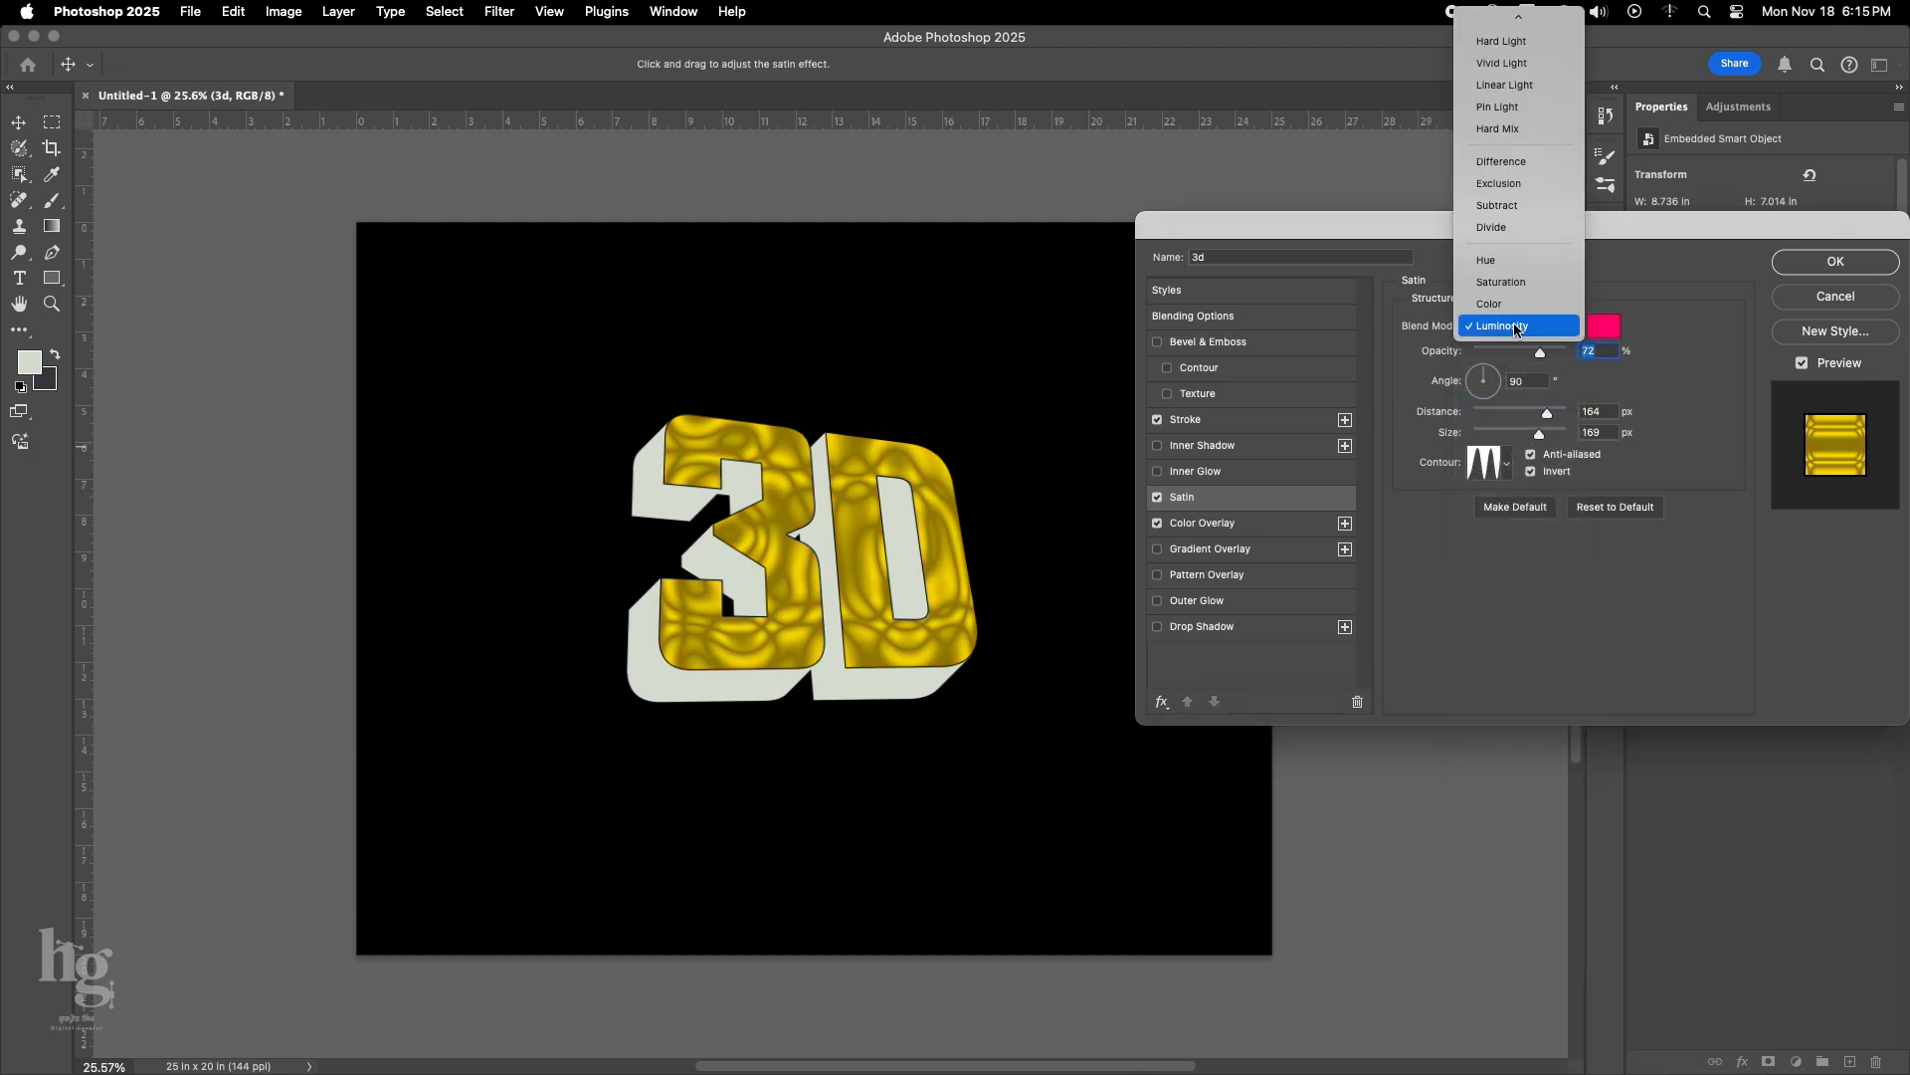
pyautogui.click(1506, 100)
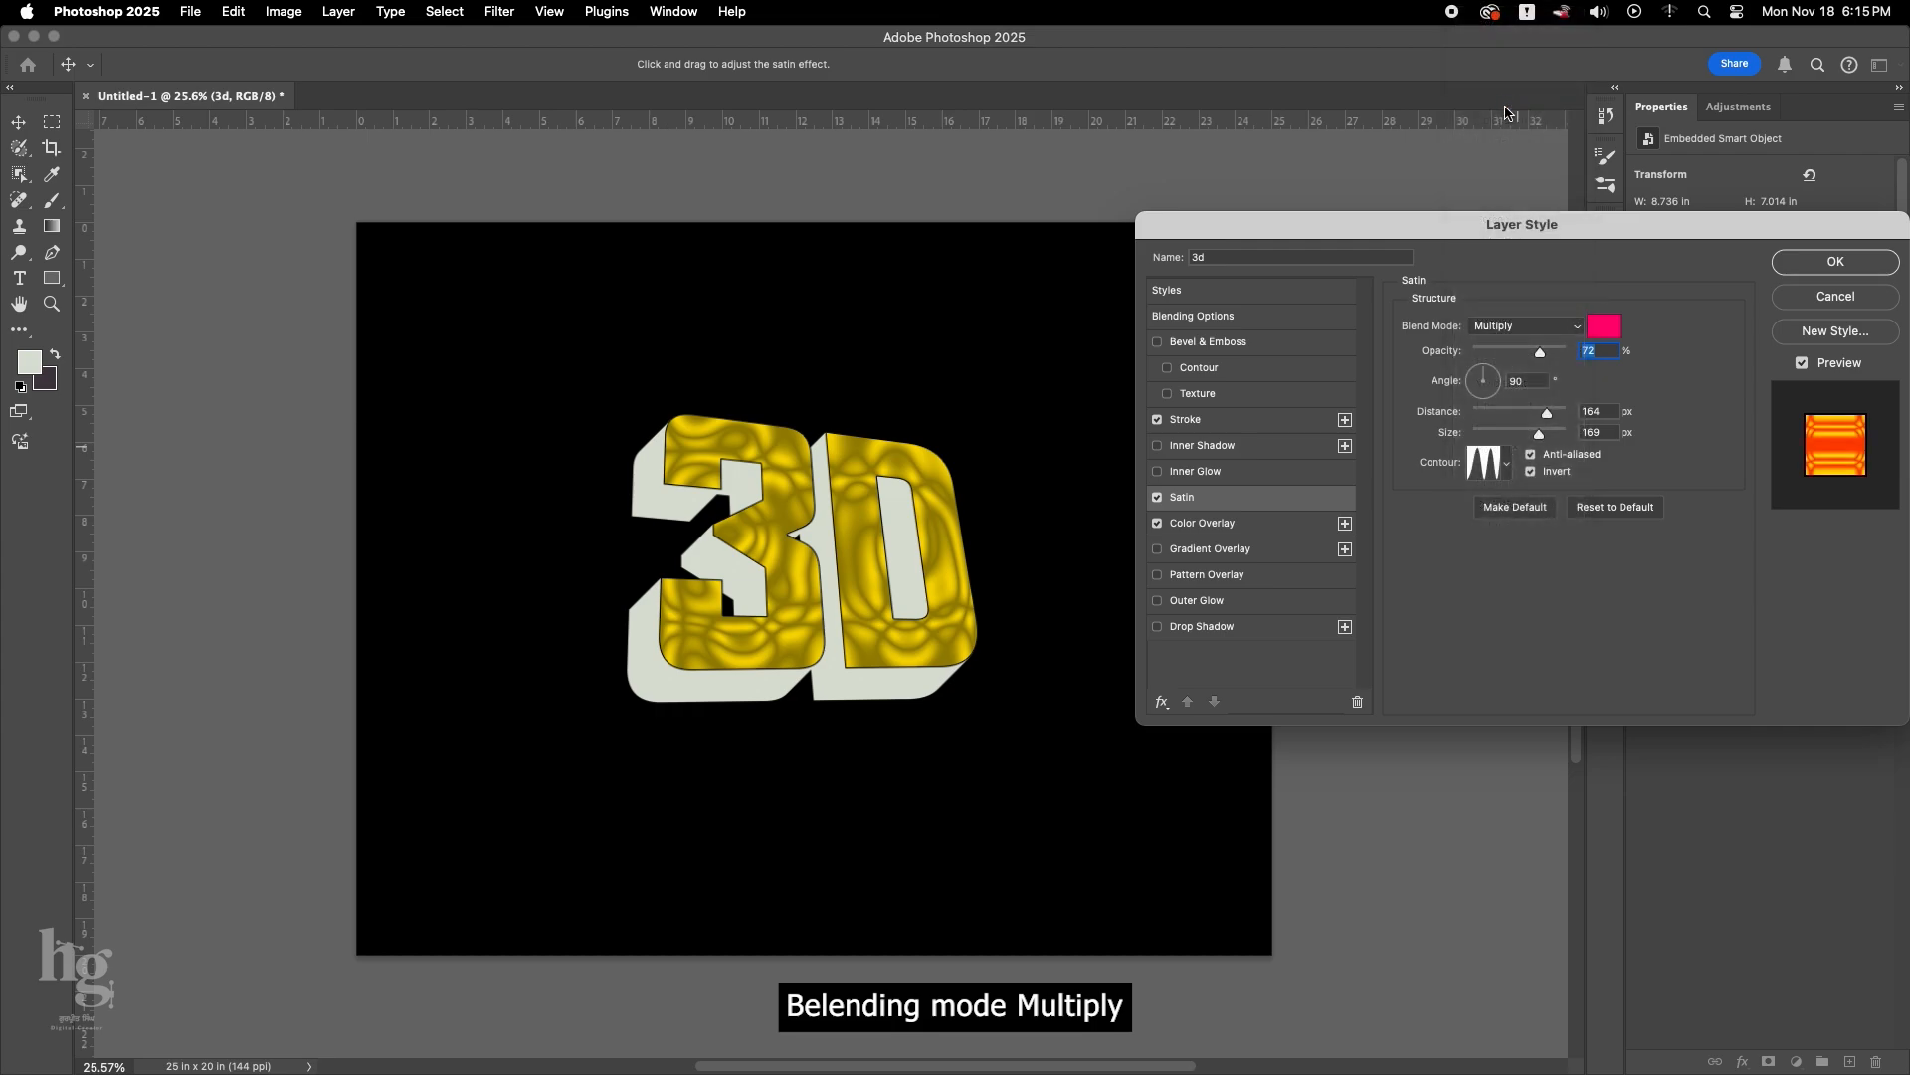
pyautogui.moveTo(1541, 353); pyautogui.dragTo(1495, 358)
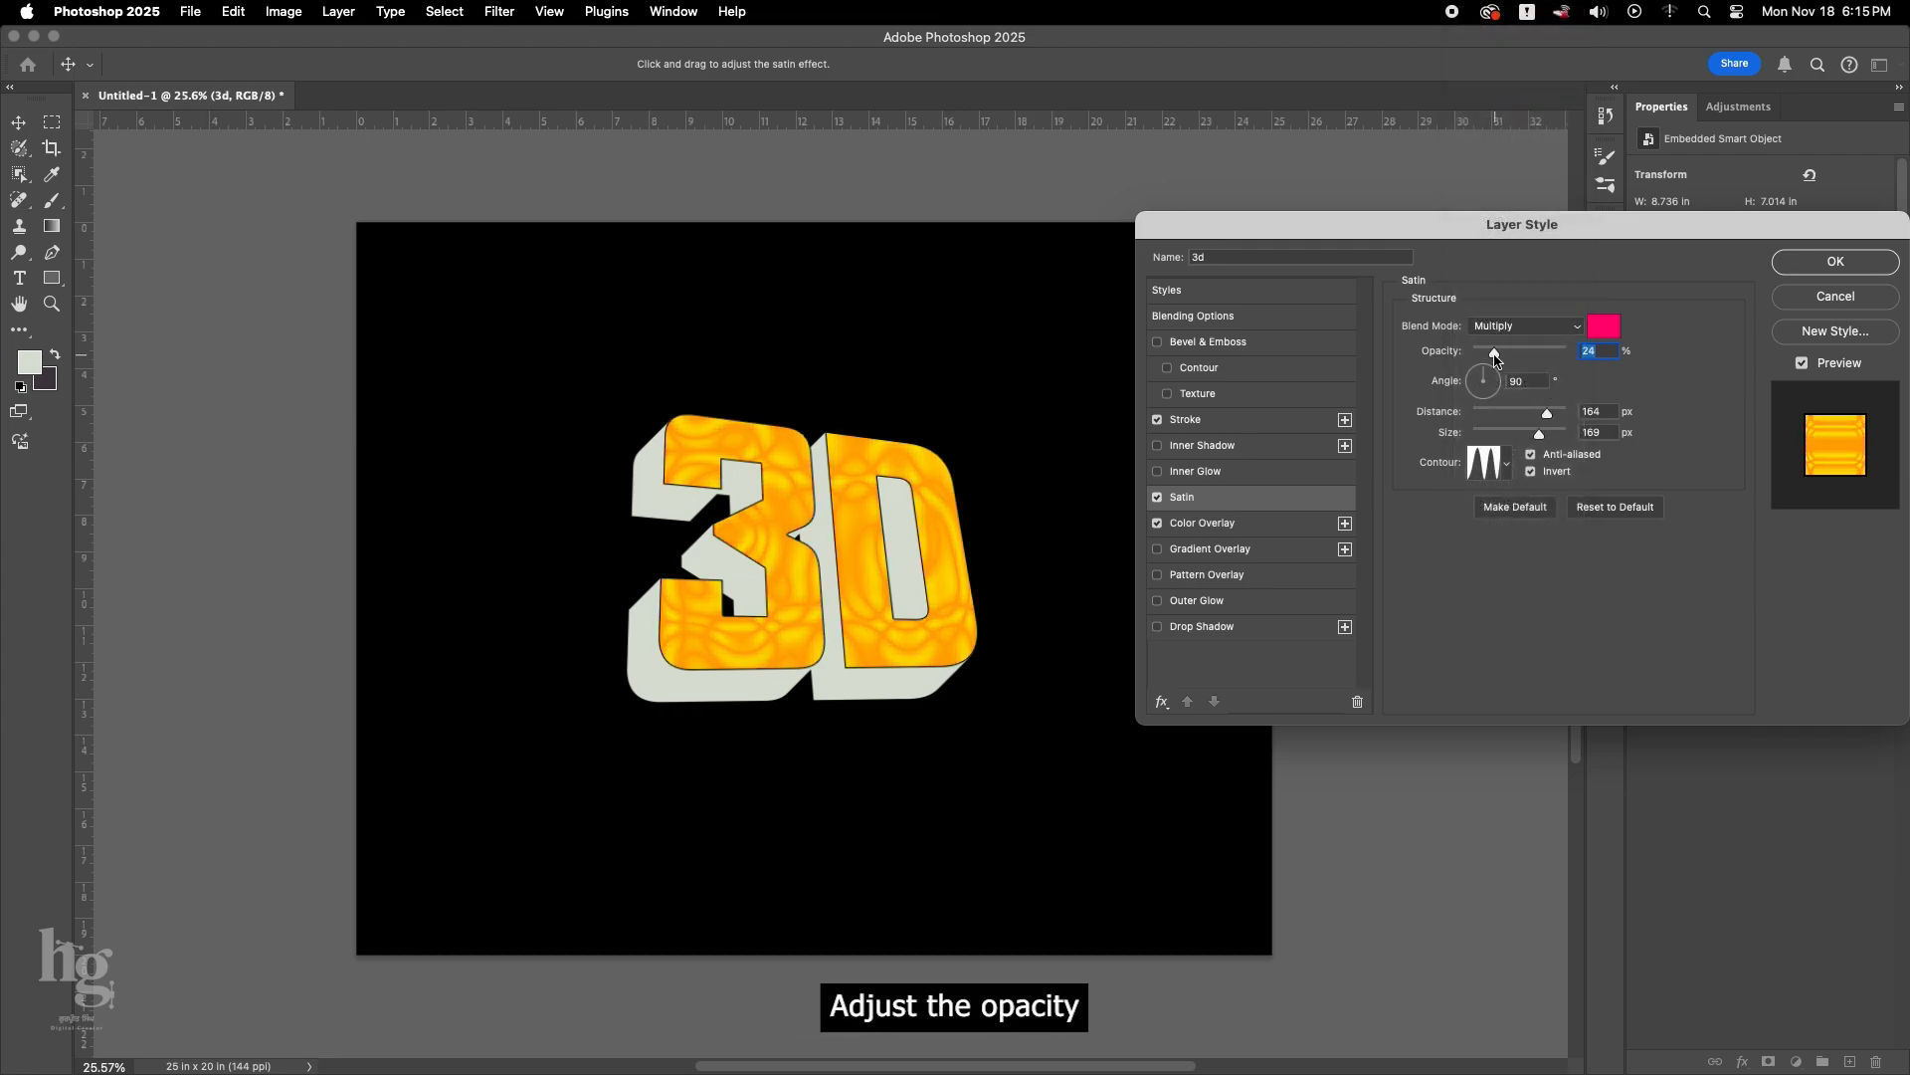
# Add an Inner Shadow with 27% opacity and about 32 px distance, and apply the text's layer style.
pyautogui.click(1220, 449)
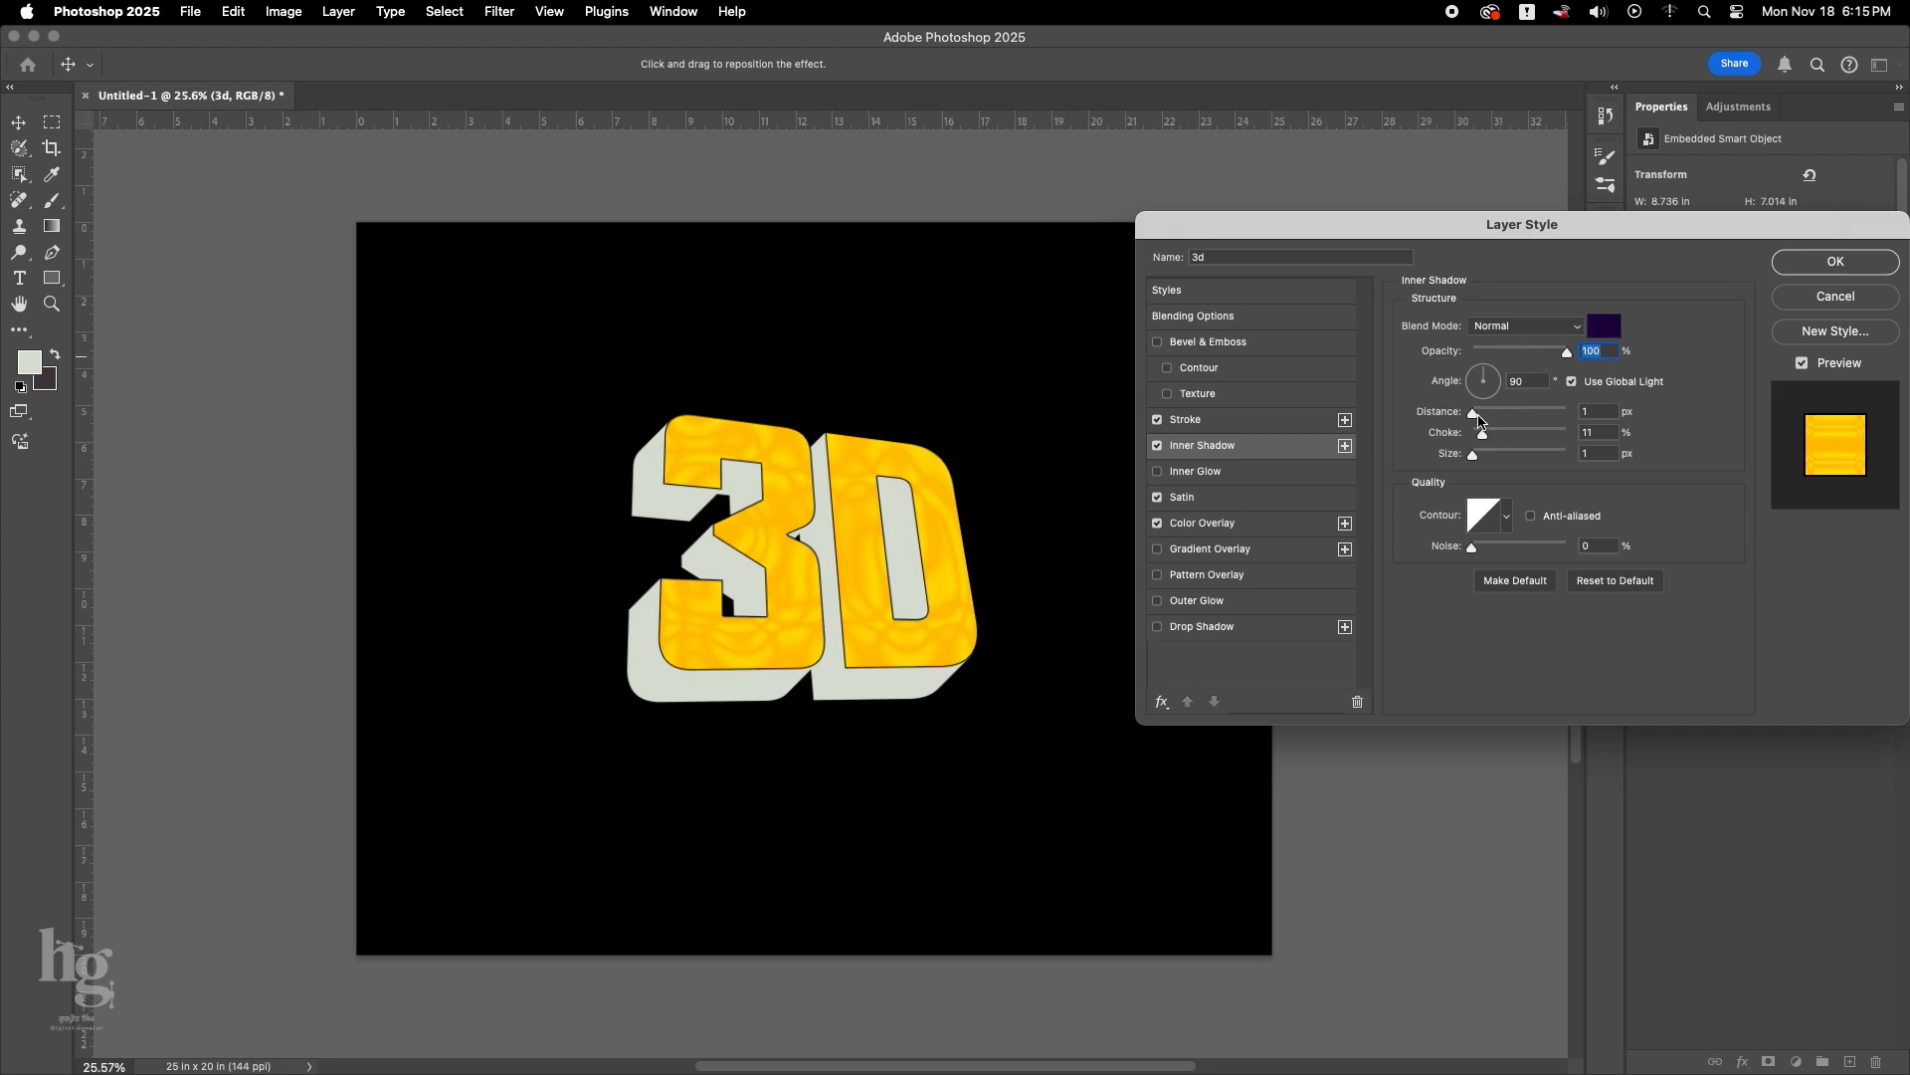
pyautogui.moveTo(1479, 418)
pyautogui.mouseDown()
pyautogui.moveTo(1528, 367)
pyautogui.moveTo(1498, 366)
pyautogui.moveTo(1504, 416)
pyautogui.mouseUp()
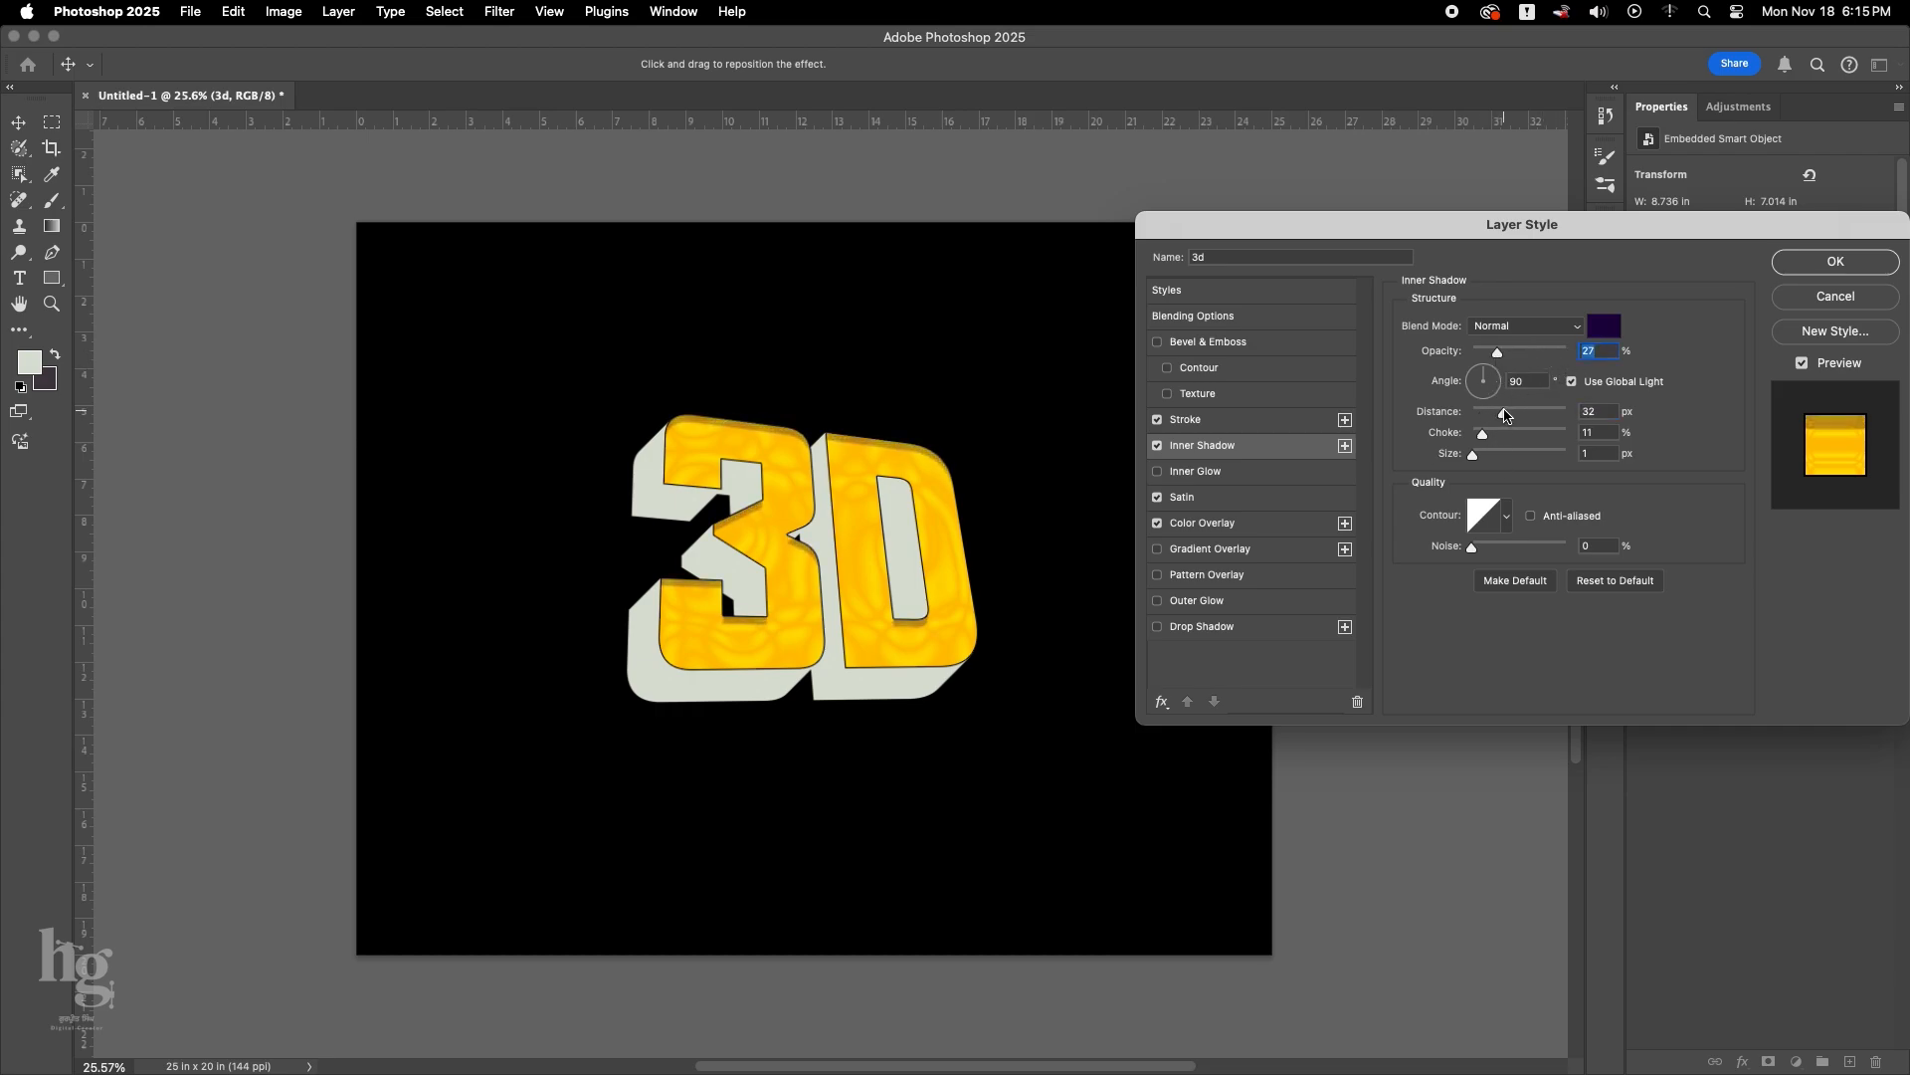
pyautogui.click(1836, 262)
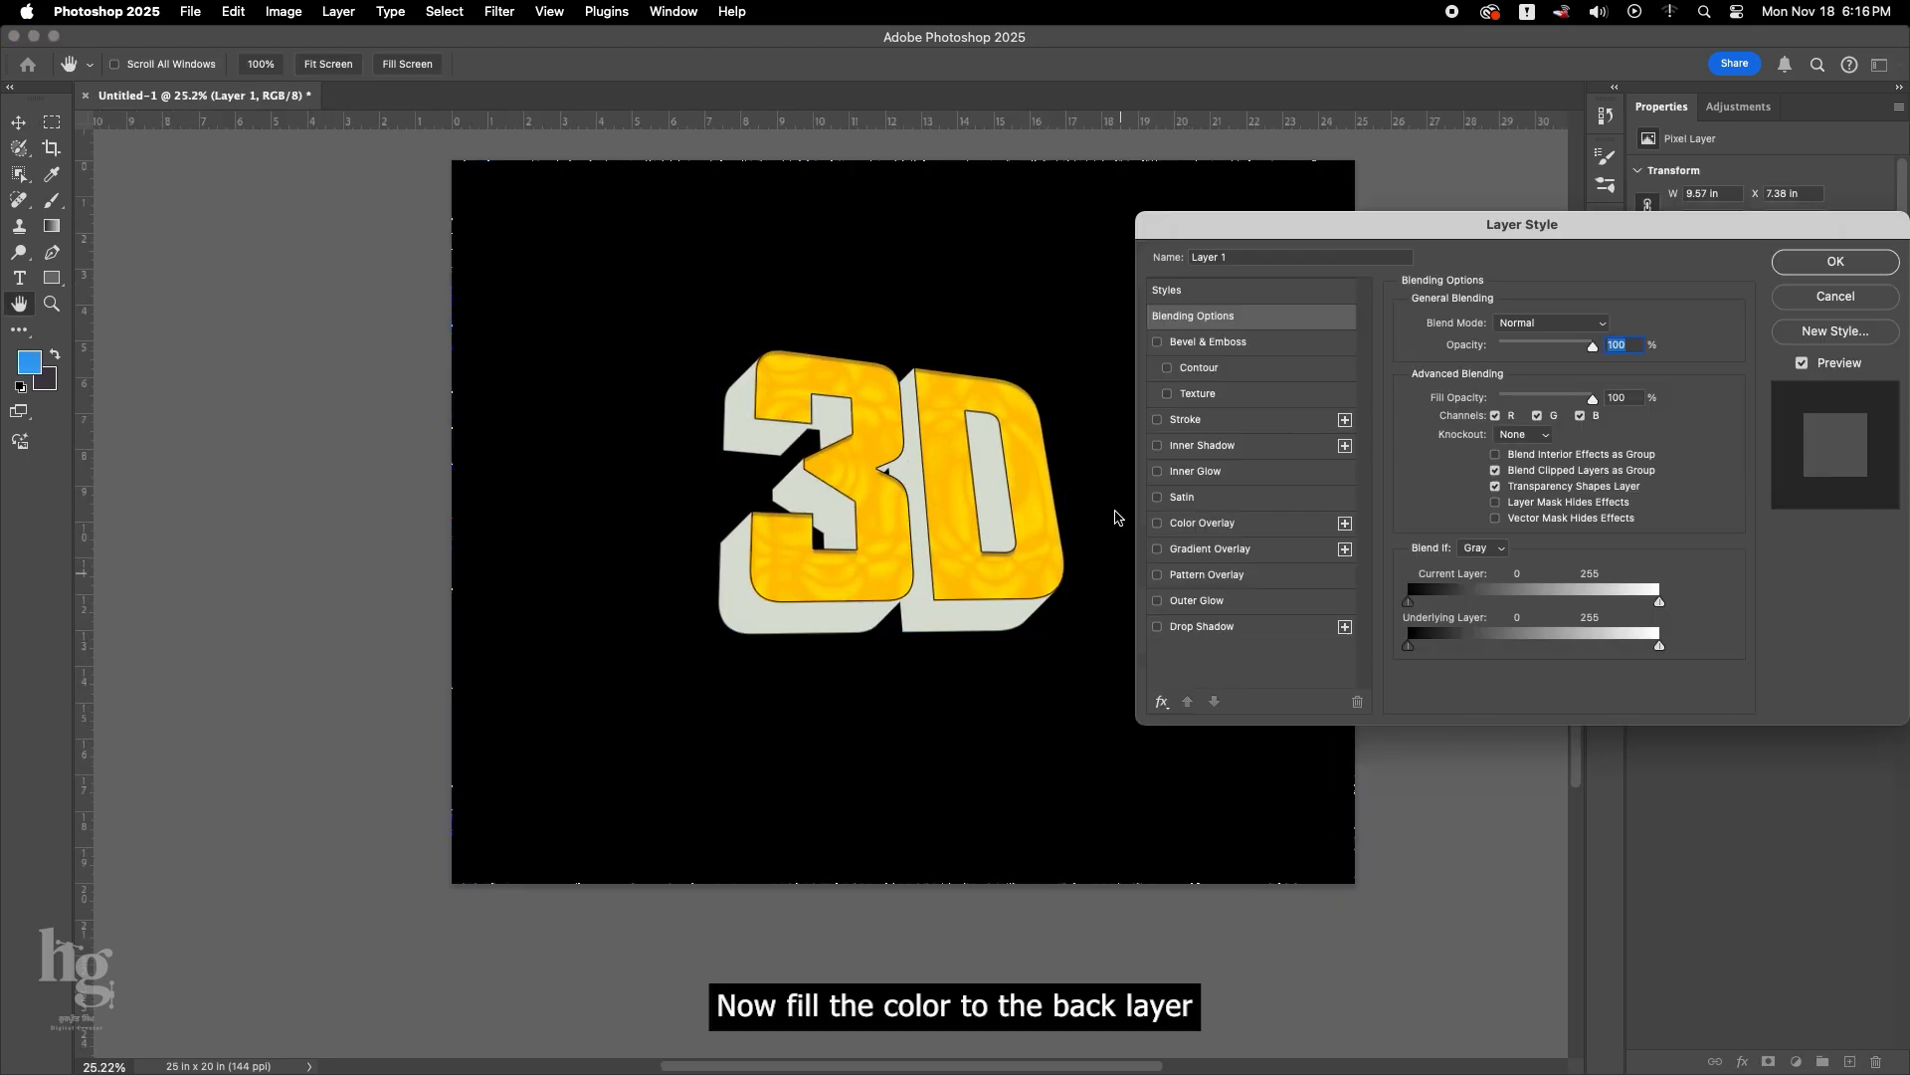
# Apply a blue #32a1f4 Color Overlay to the extrusion on Layer 1.
pyautogui.click(1204, 524)
pyautogui.click(1604, 325)
pyautogui.moveTo(1485, 717); pyautogui.dragTo(1398, 524)
pyautogui.write('32a1f4')
pyautogui.click(1540, 560)
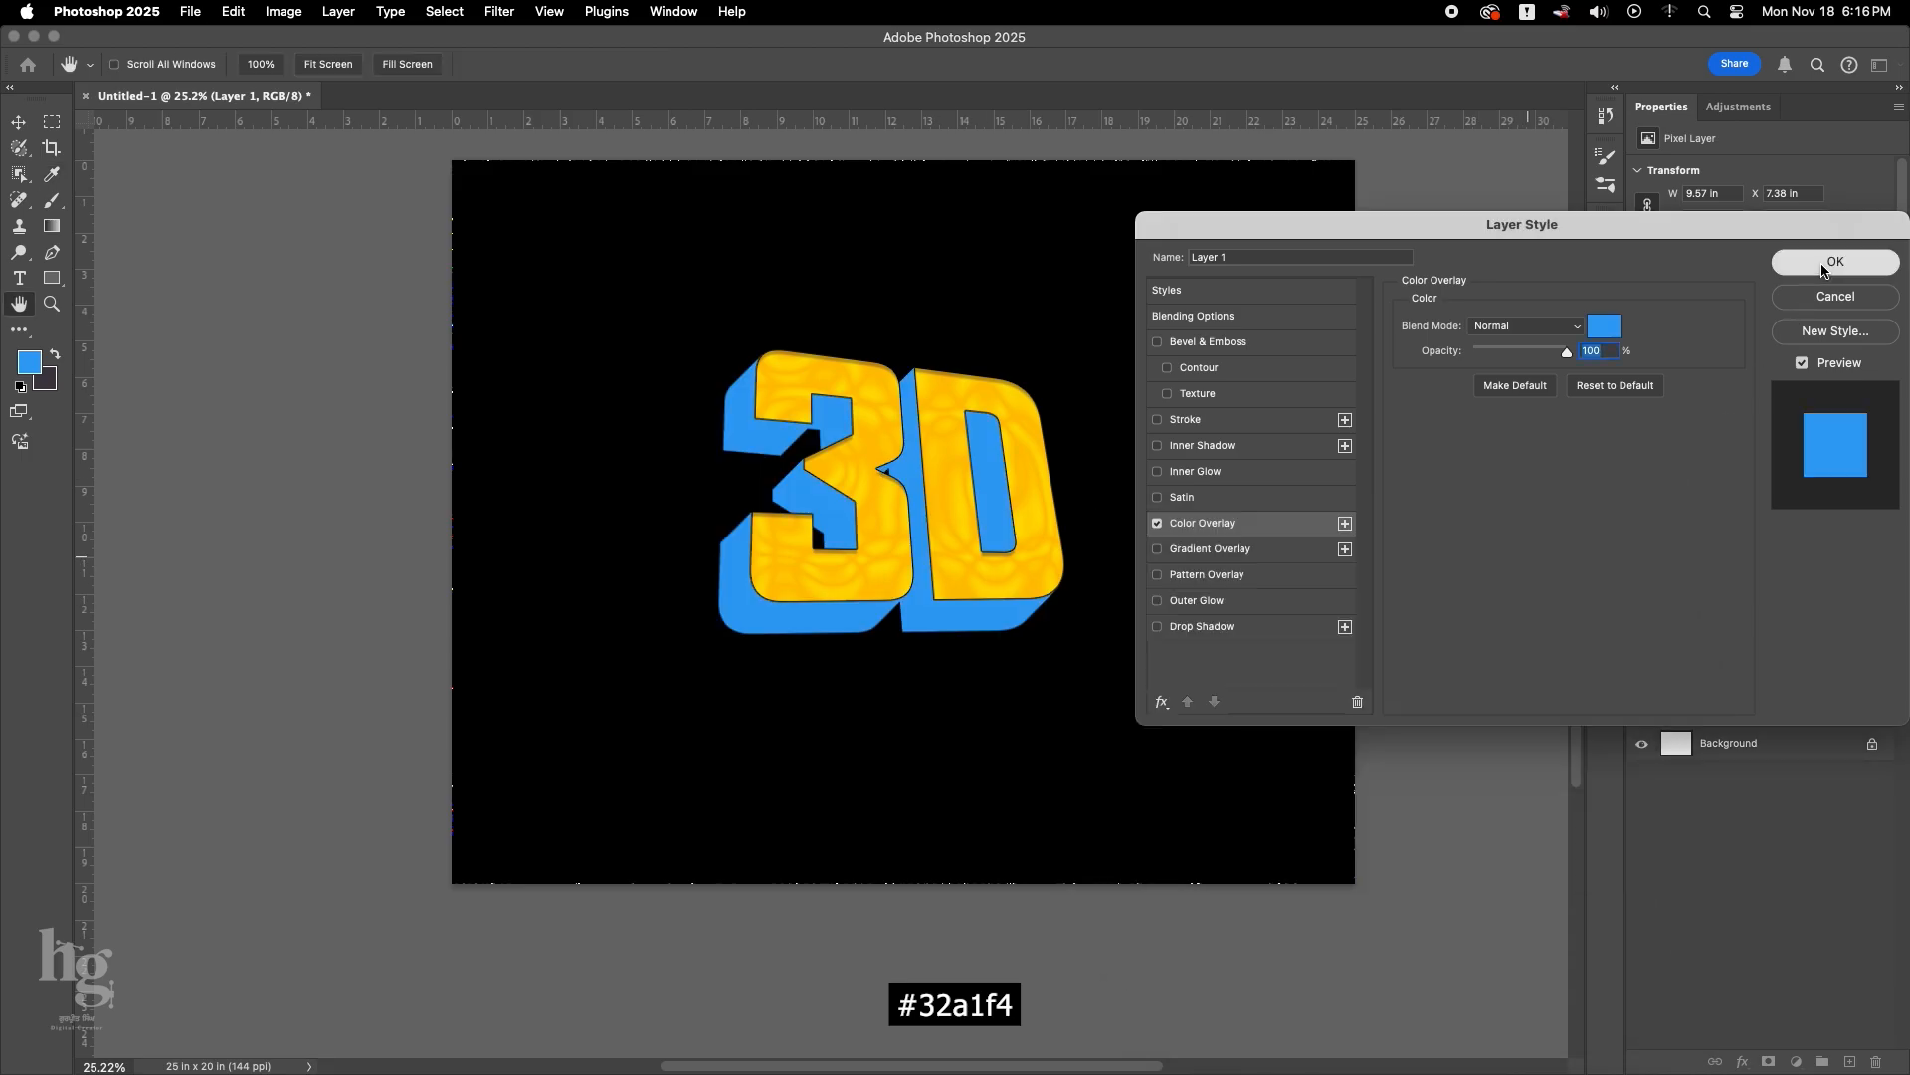
pyautogui.click(1836, 261)
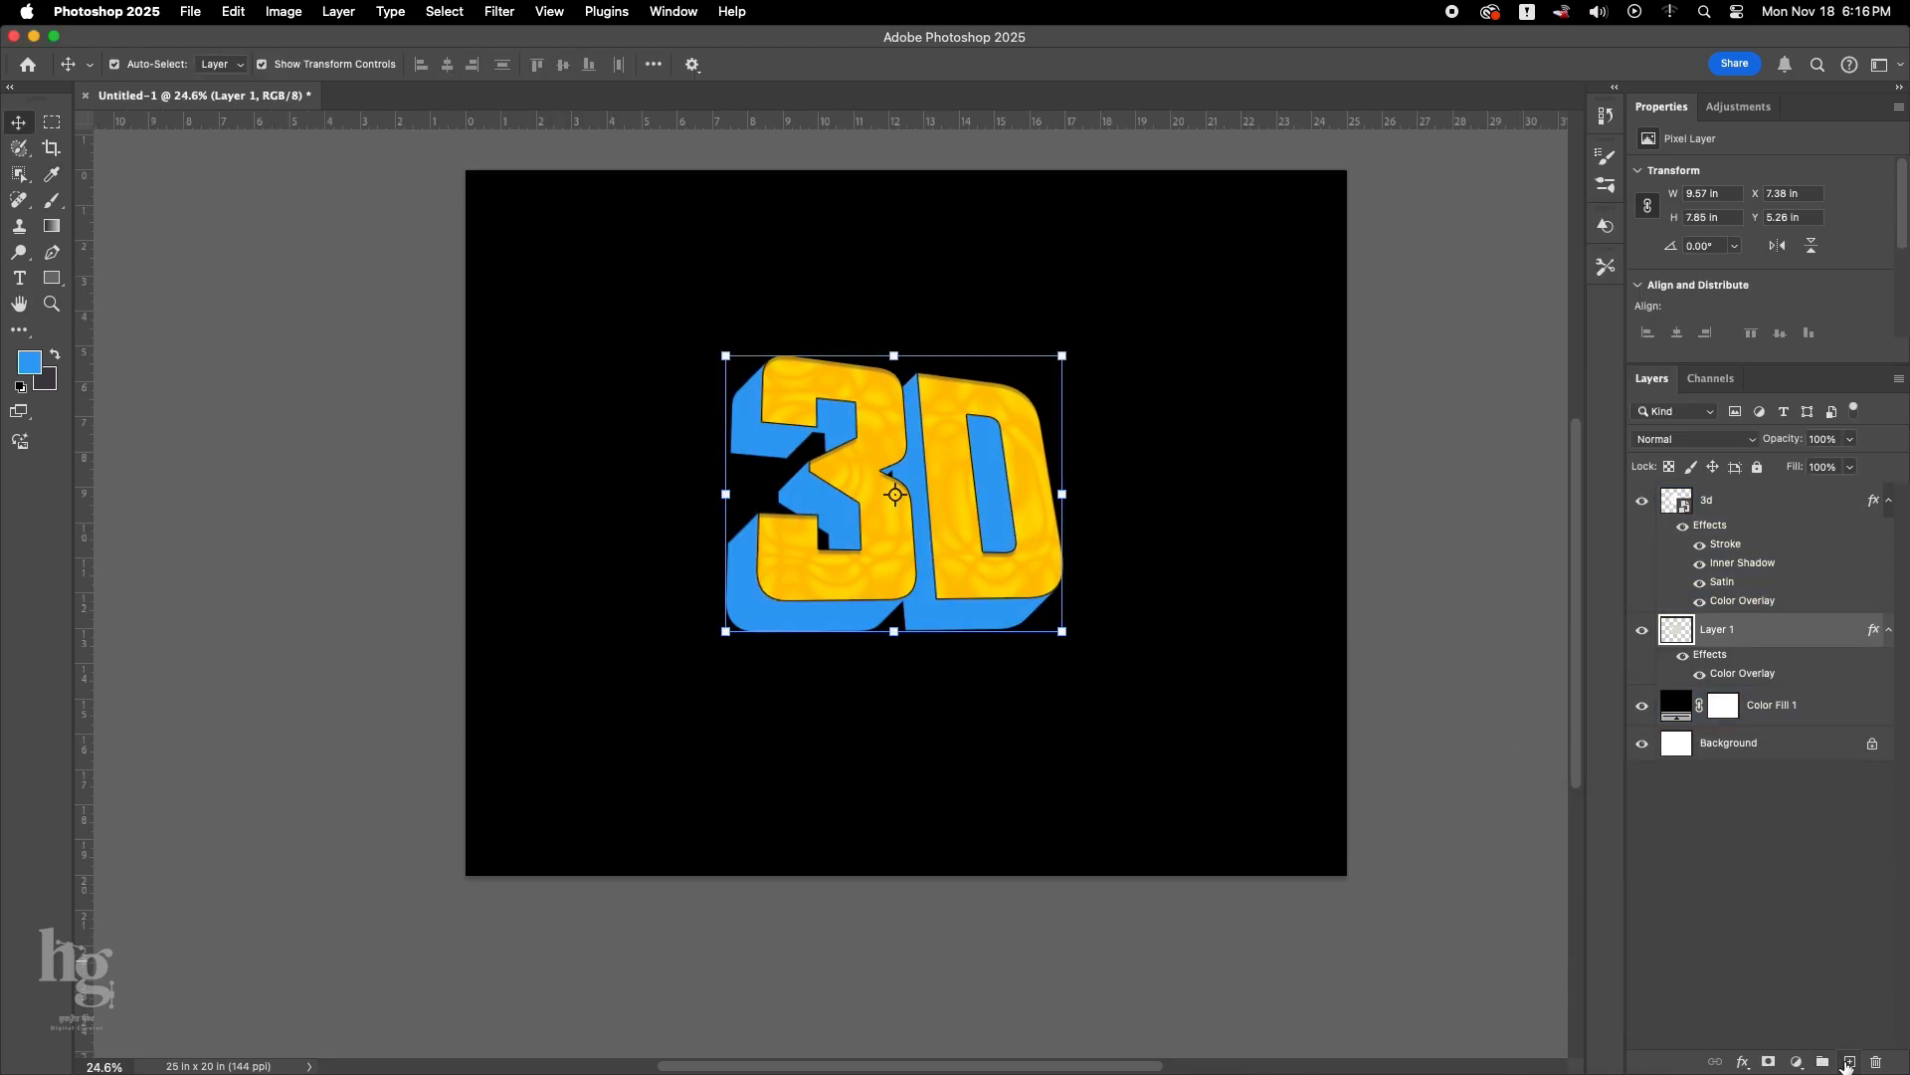
# Add a new empty layer above Layer 1 and convert Layer 1 to a smart object.
pyautogui.click(1848, 1062)
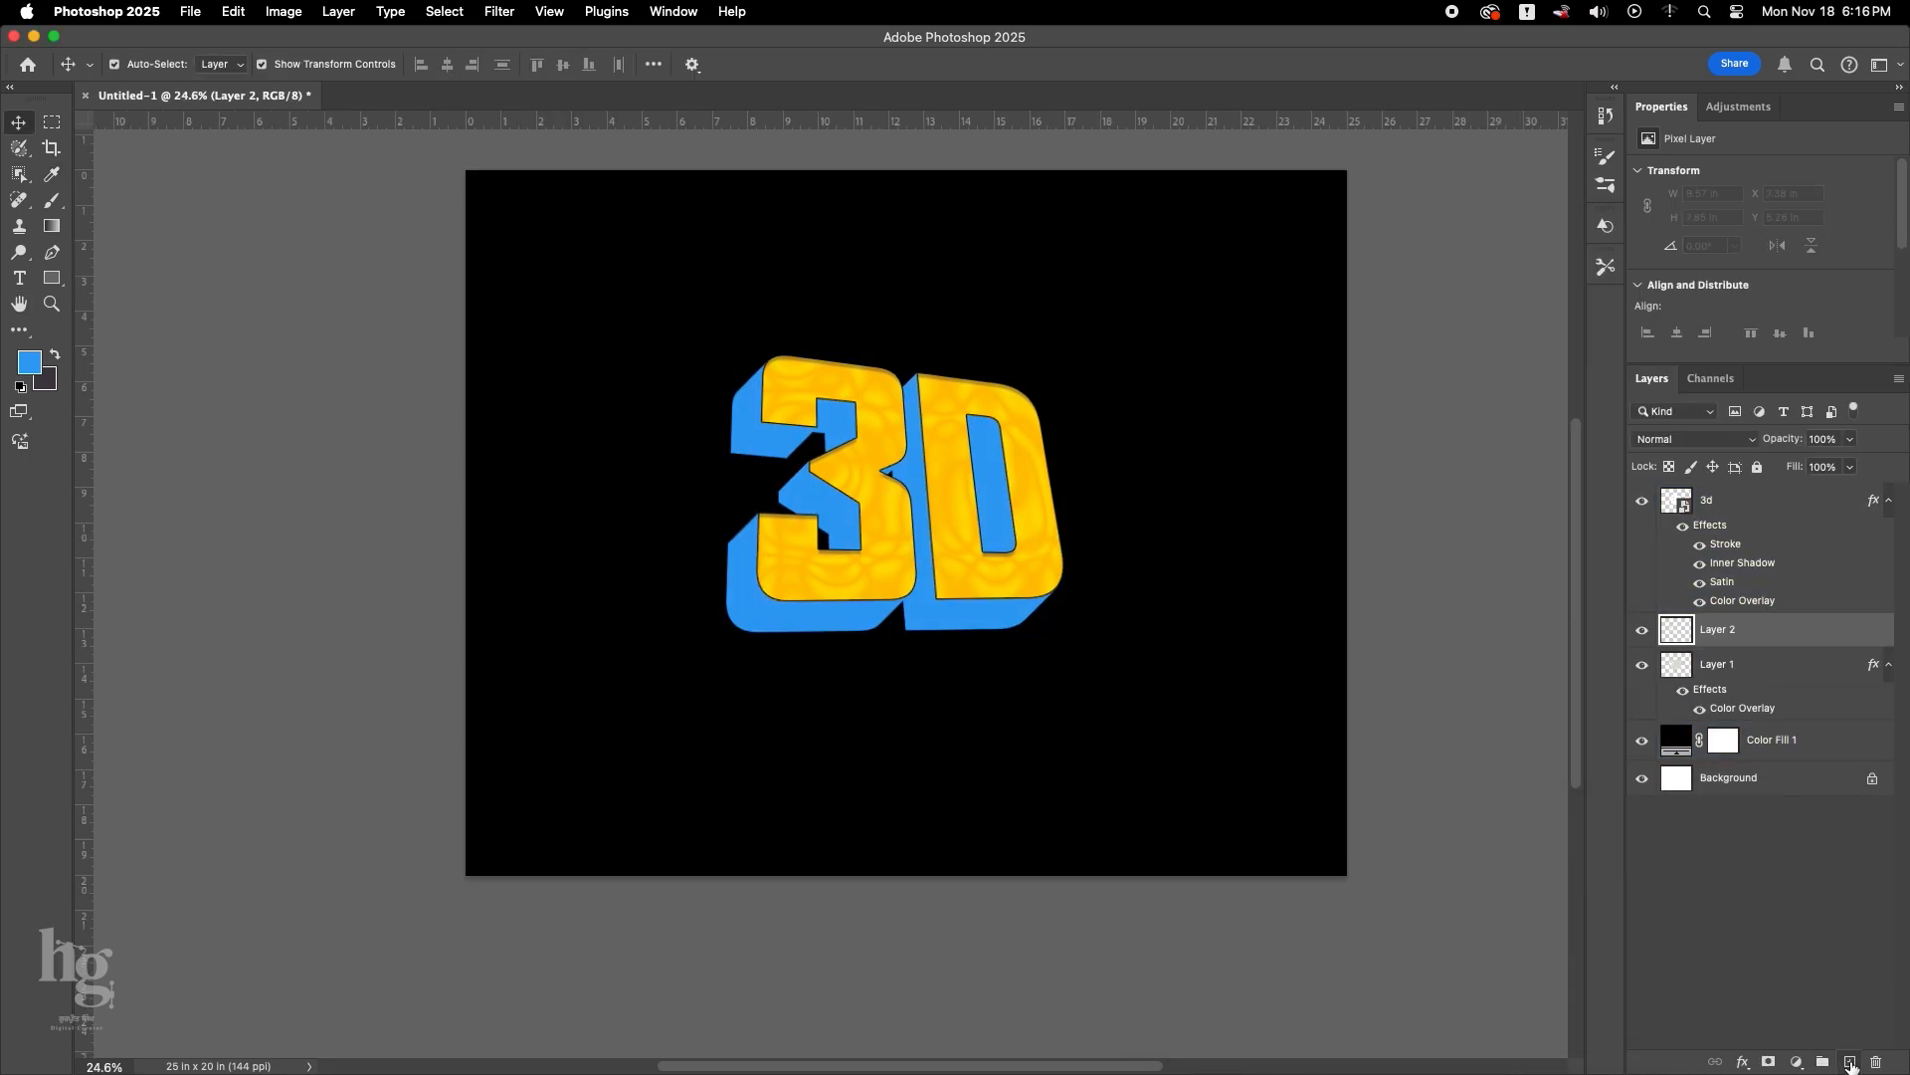
pyautogui.moveTo(1723, 710); pyautogui.dragTo(1722, 713)
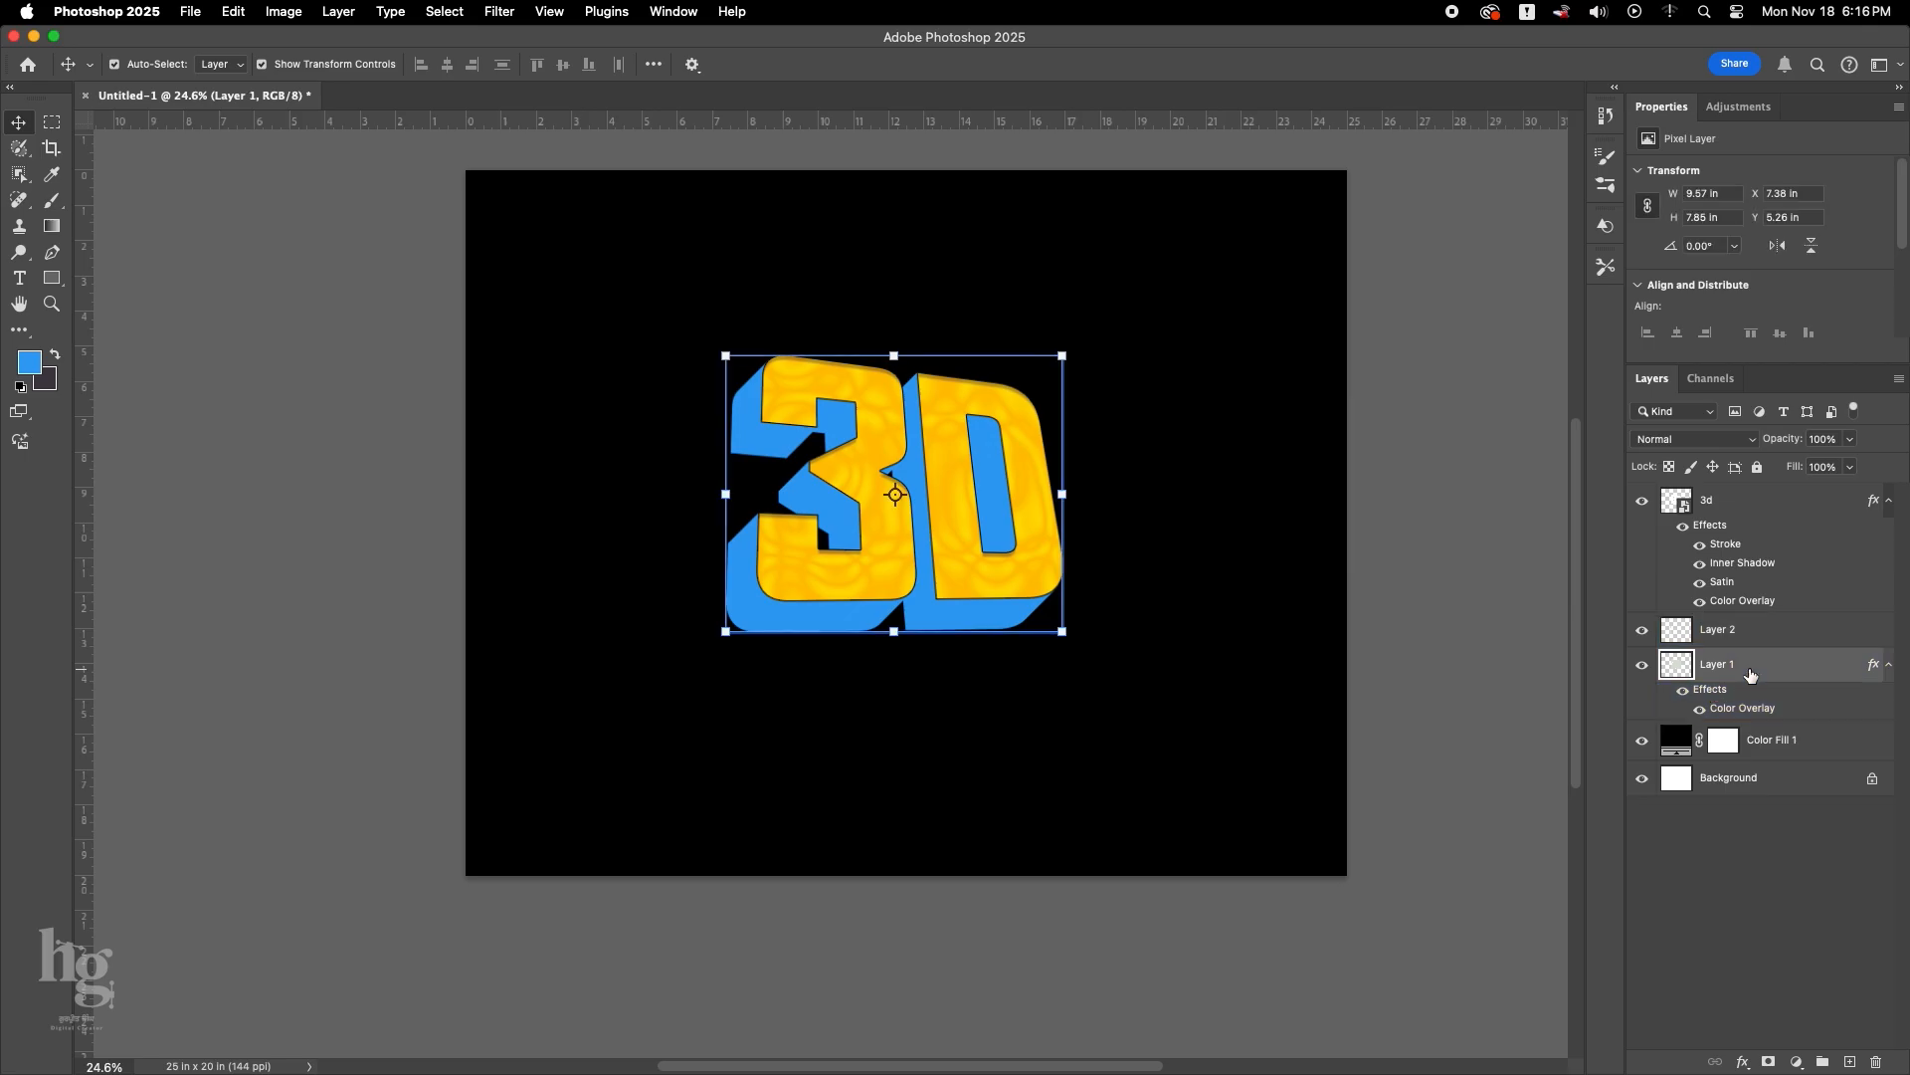
pyautogui.rightClick(1713, 694)
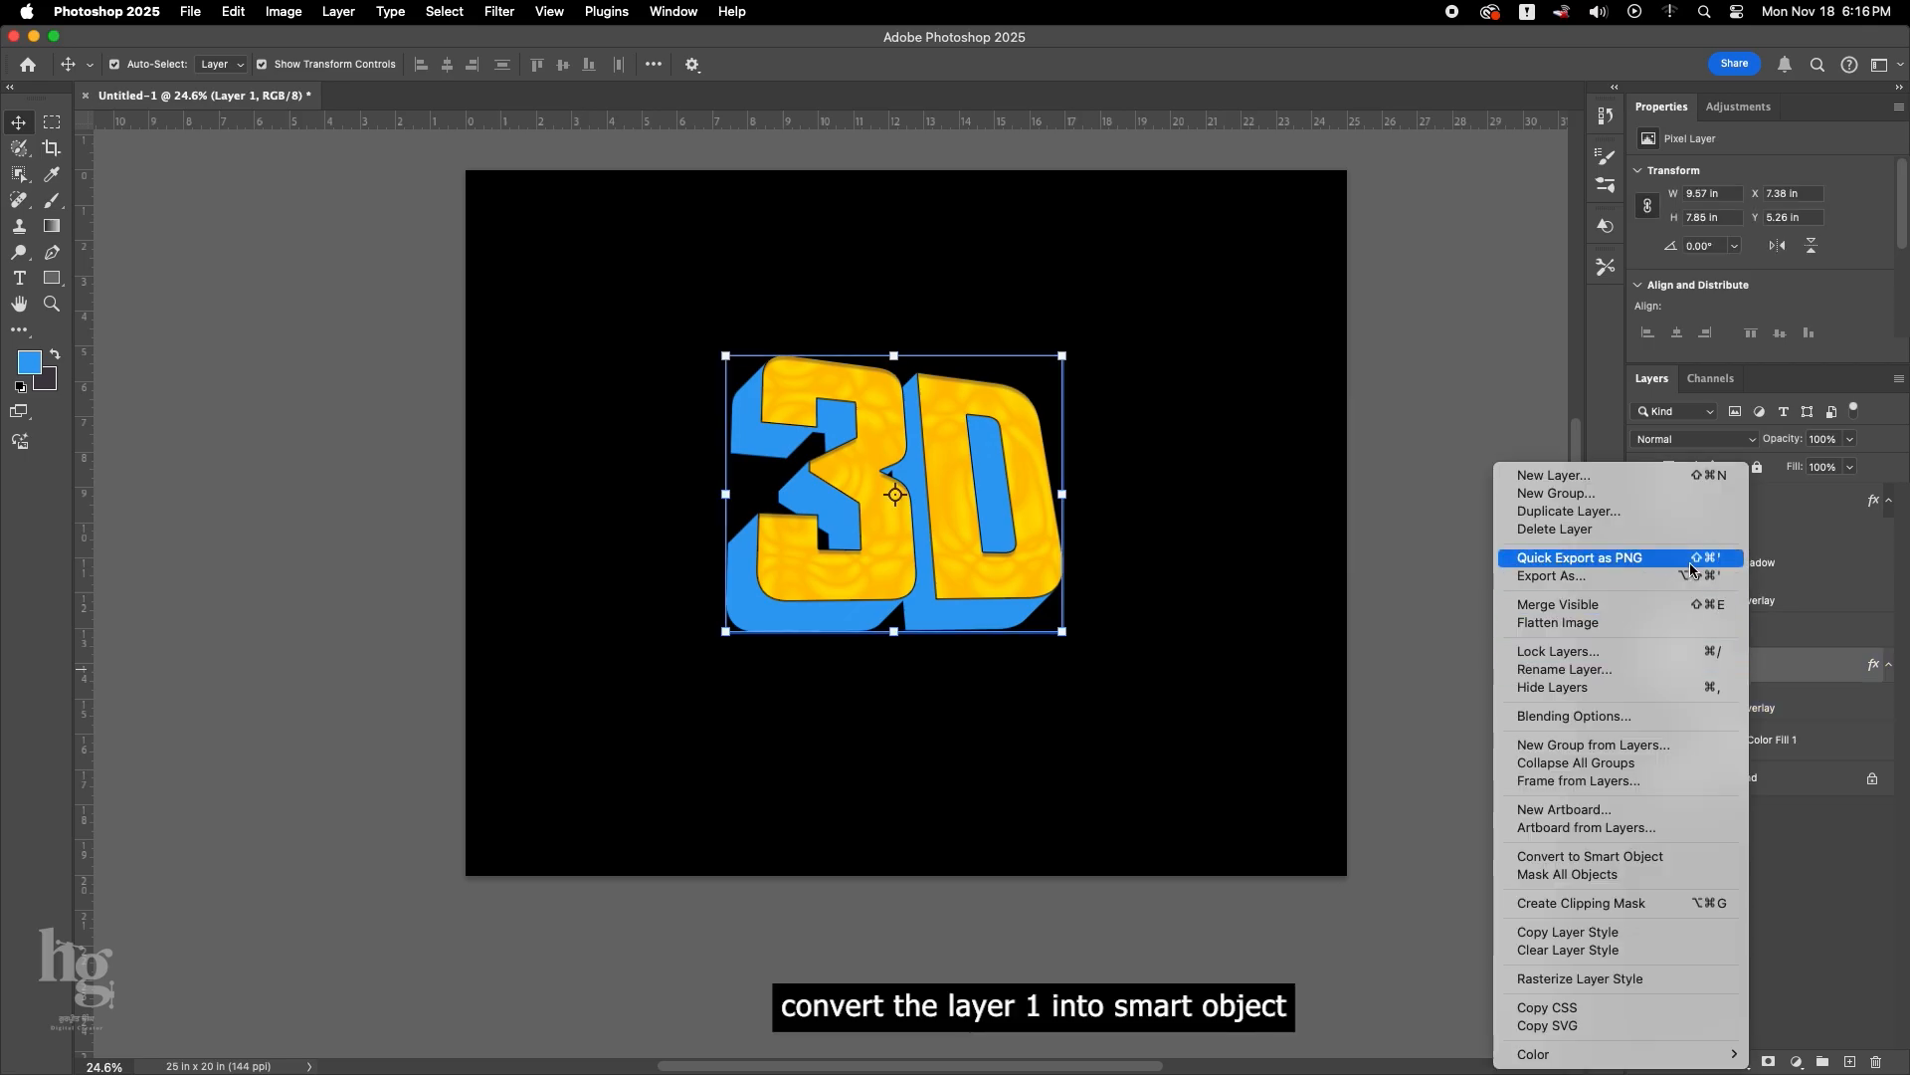
pyautogui.click(1642, 855)
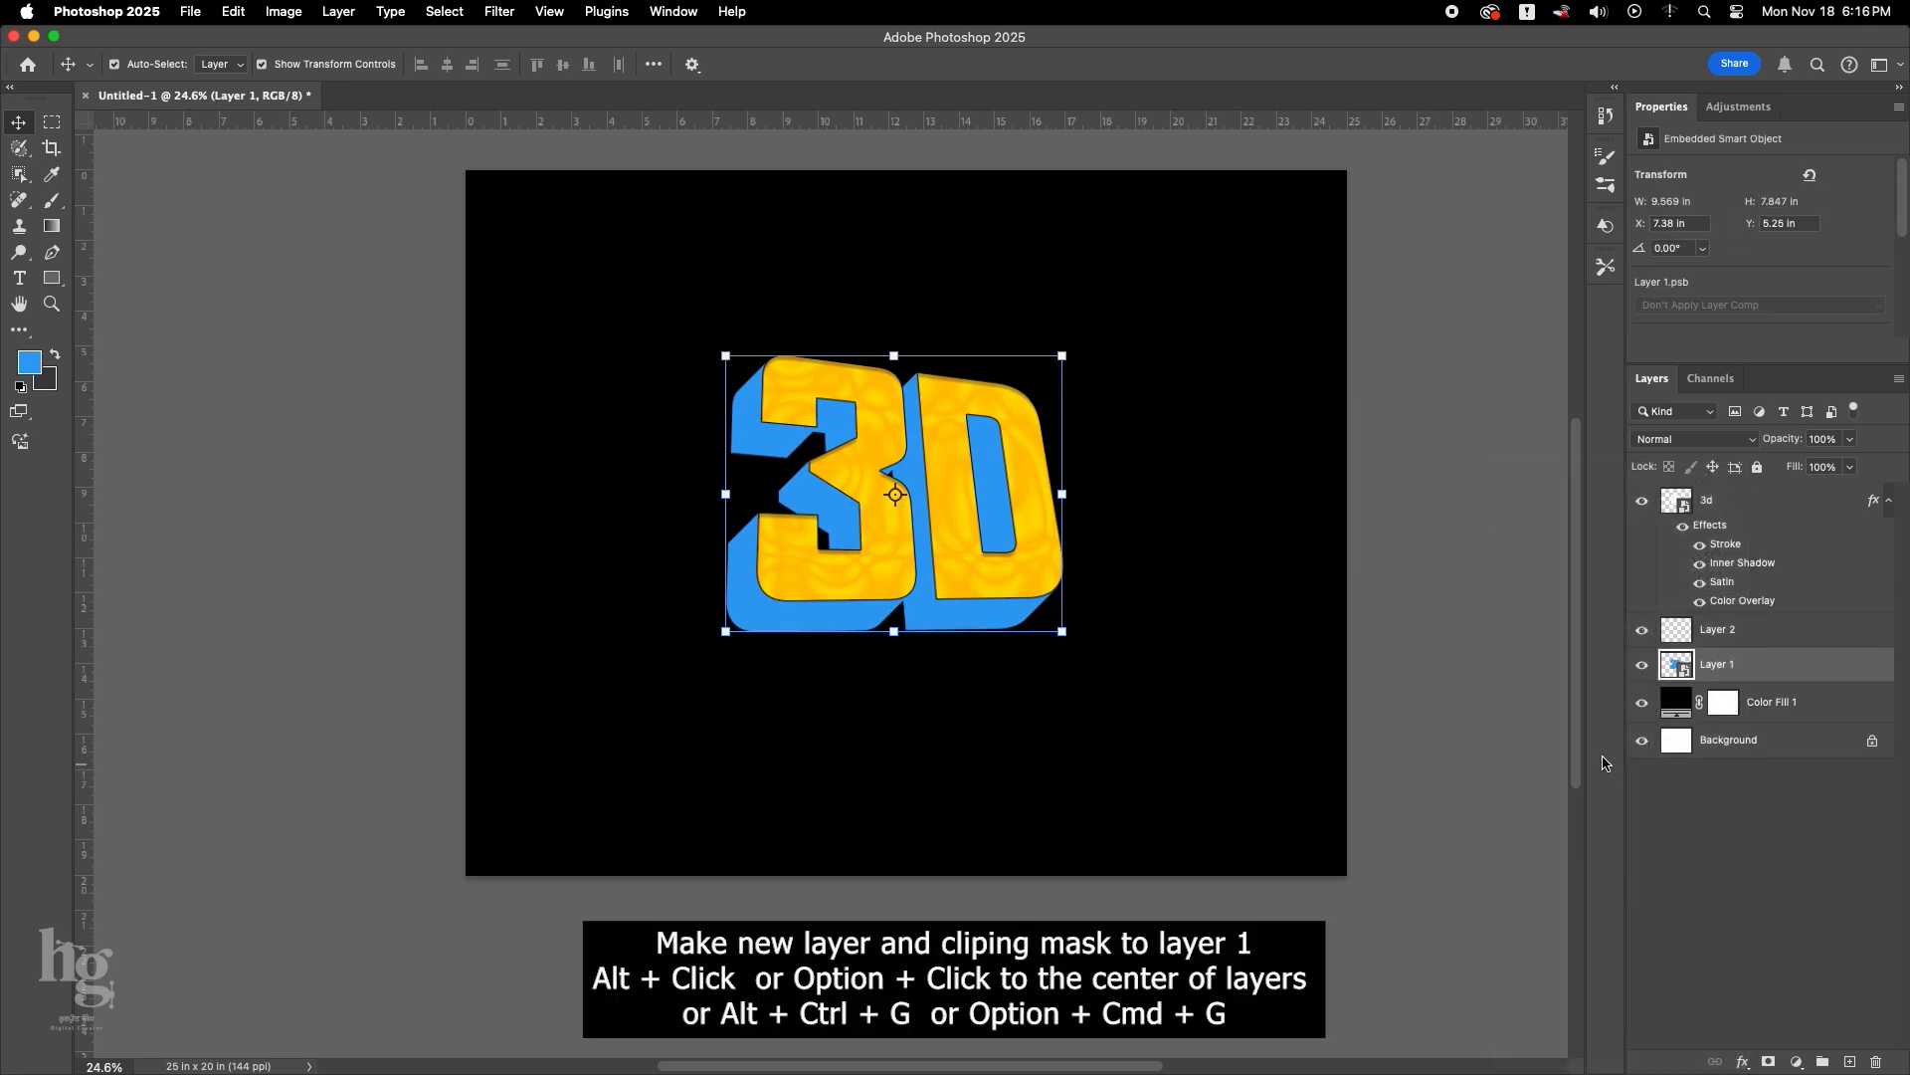
# Clip the empty Layer 2 to the extrusion on Layer 1 as a clipping mask.
pyautogui.click(1692, 629)
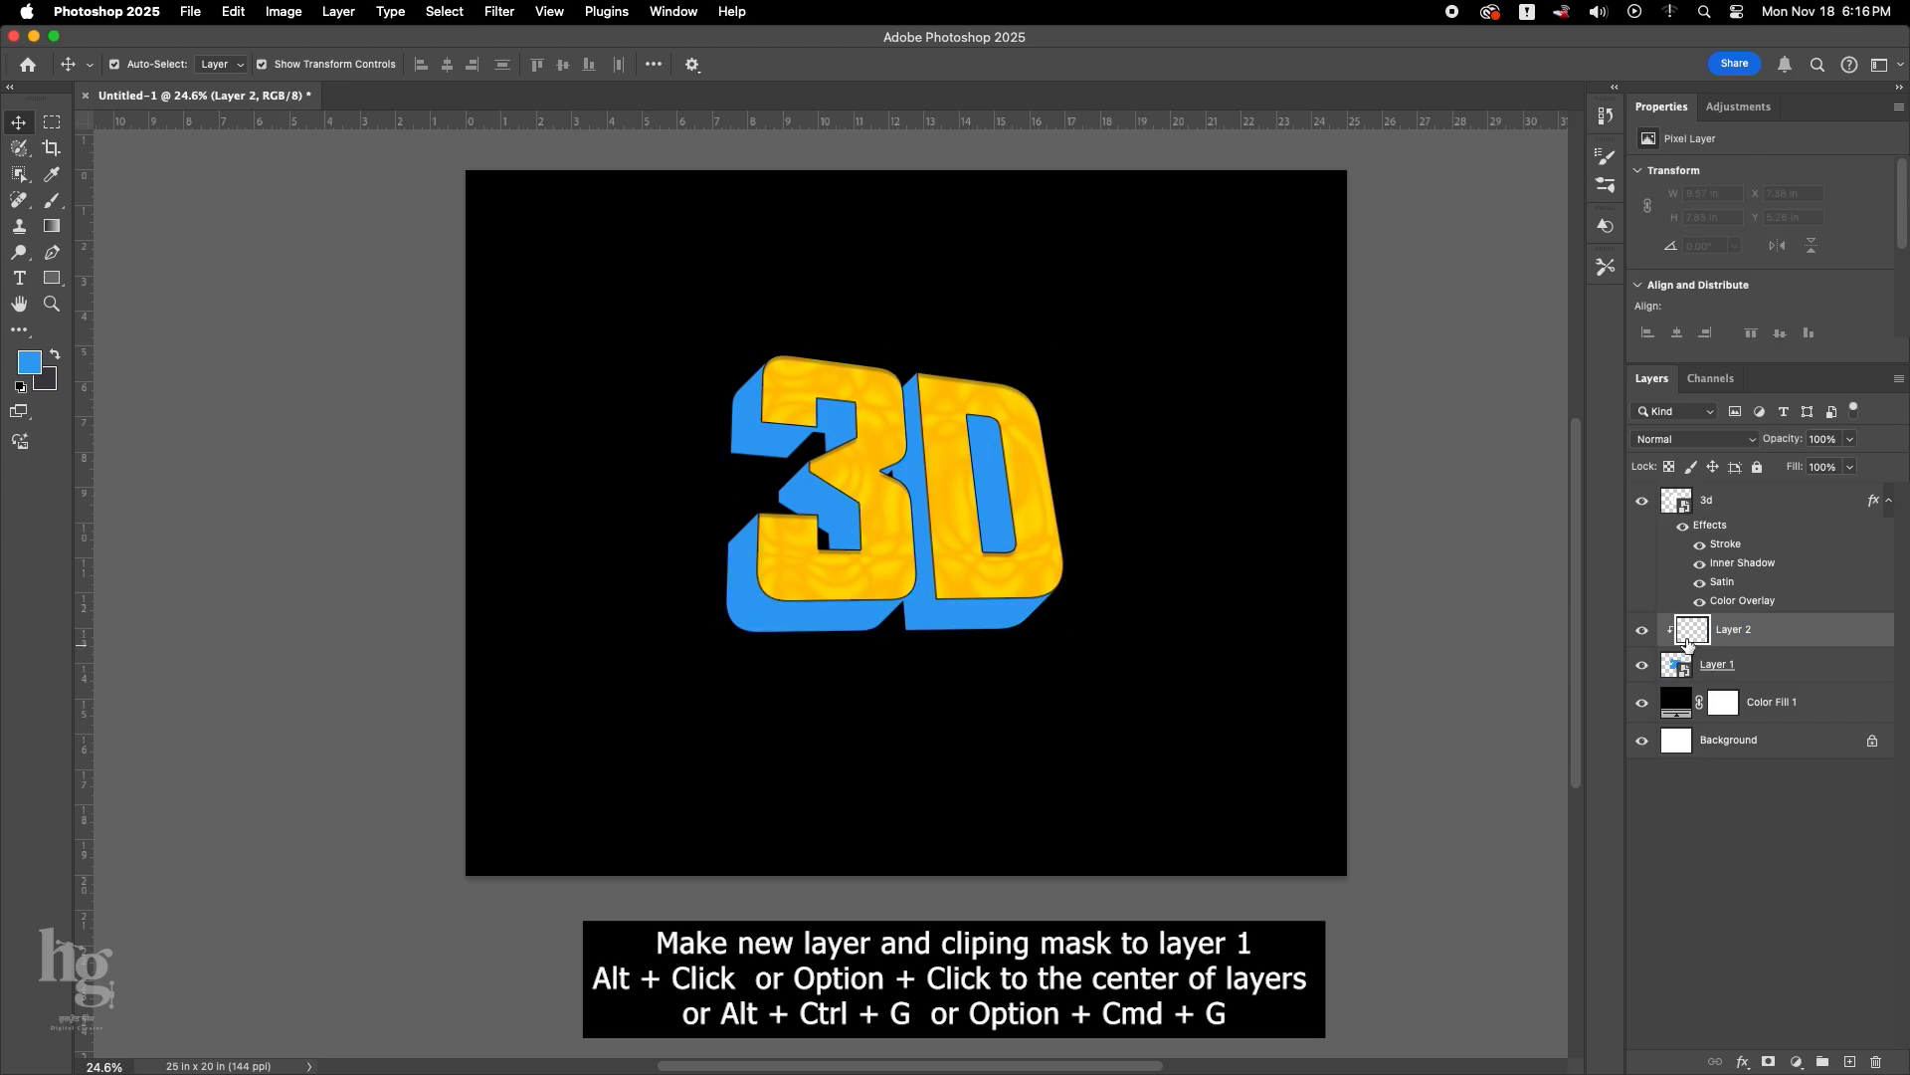
pyautogui.doubleClick(1685, 635)
pyautogui.click(1803, 308)
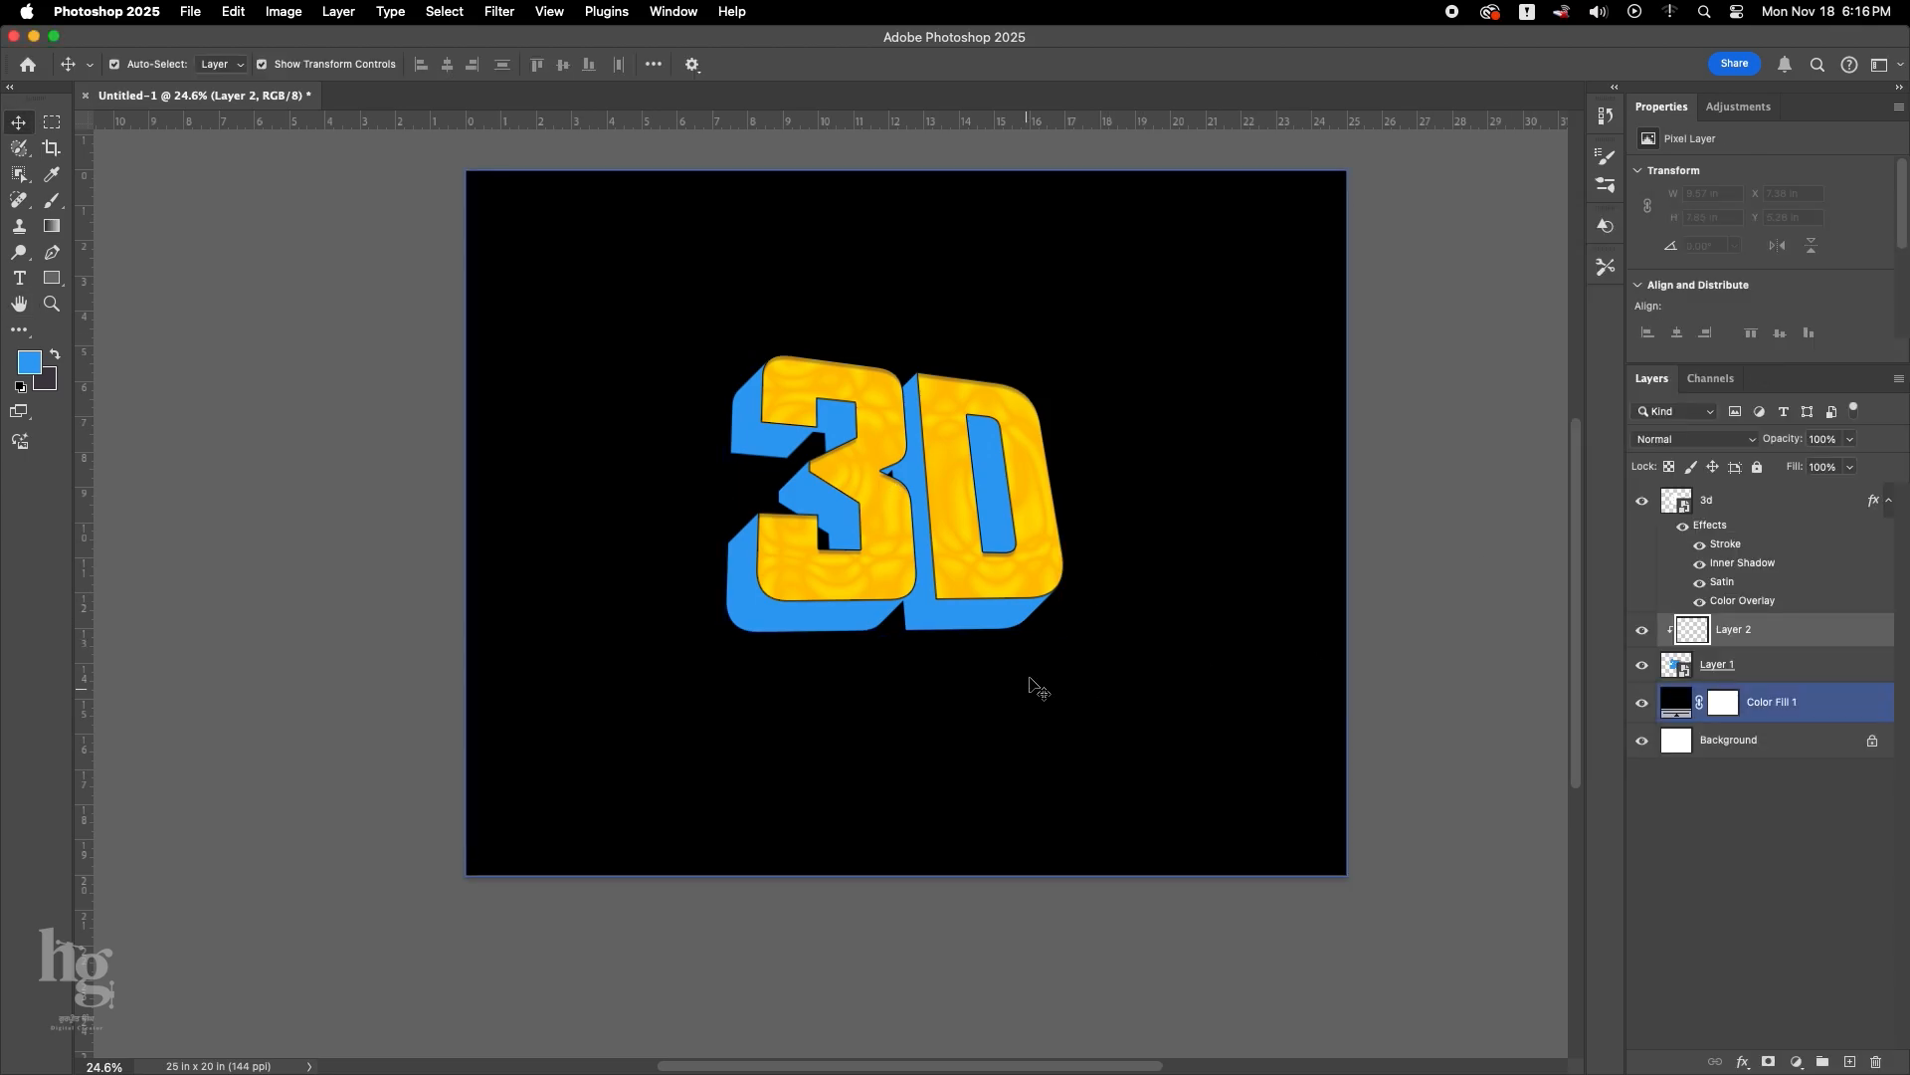
# Set the foreground colour to dark brown #684712.
pyautogui.click(31, 370)
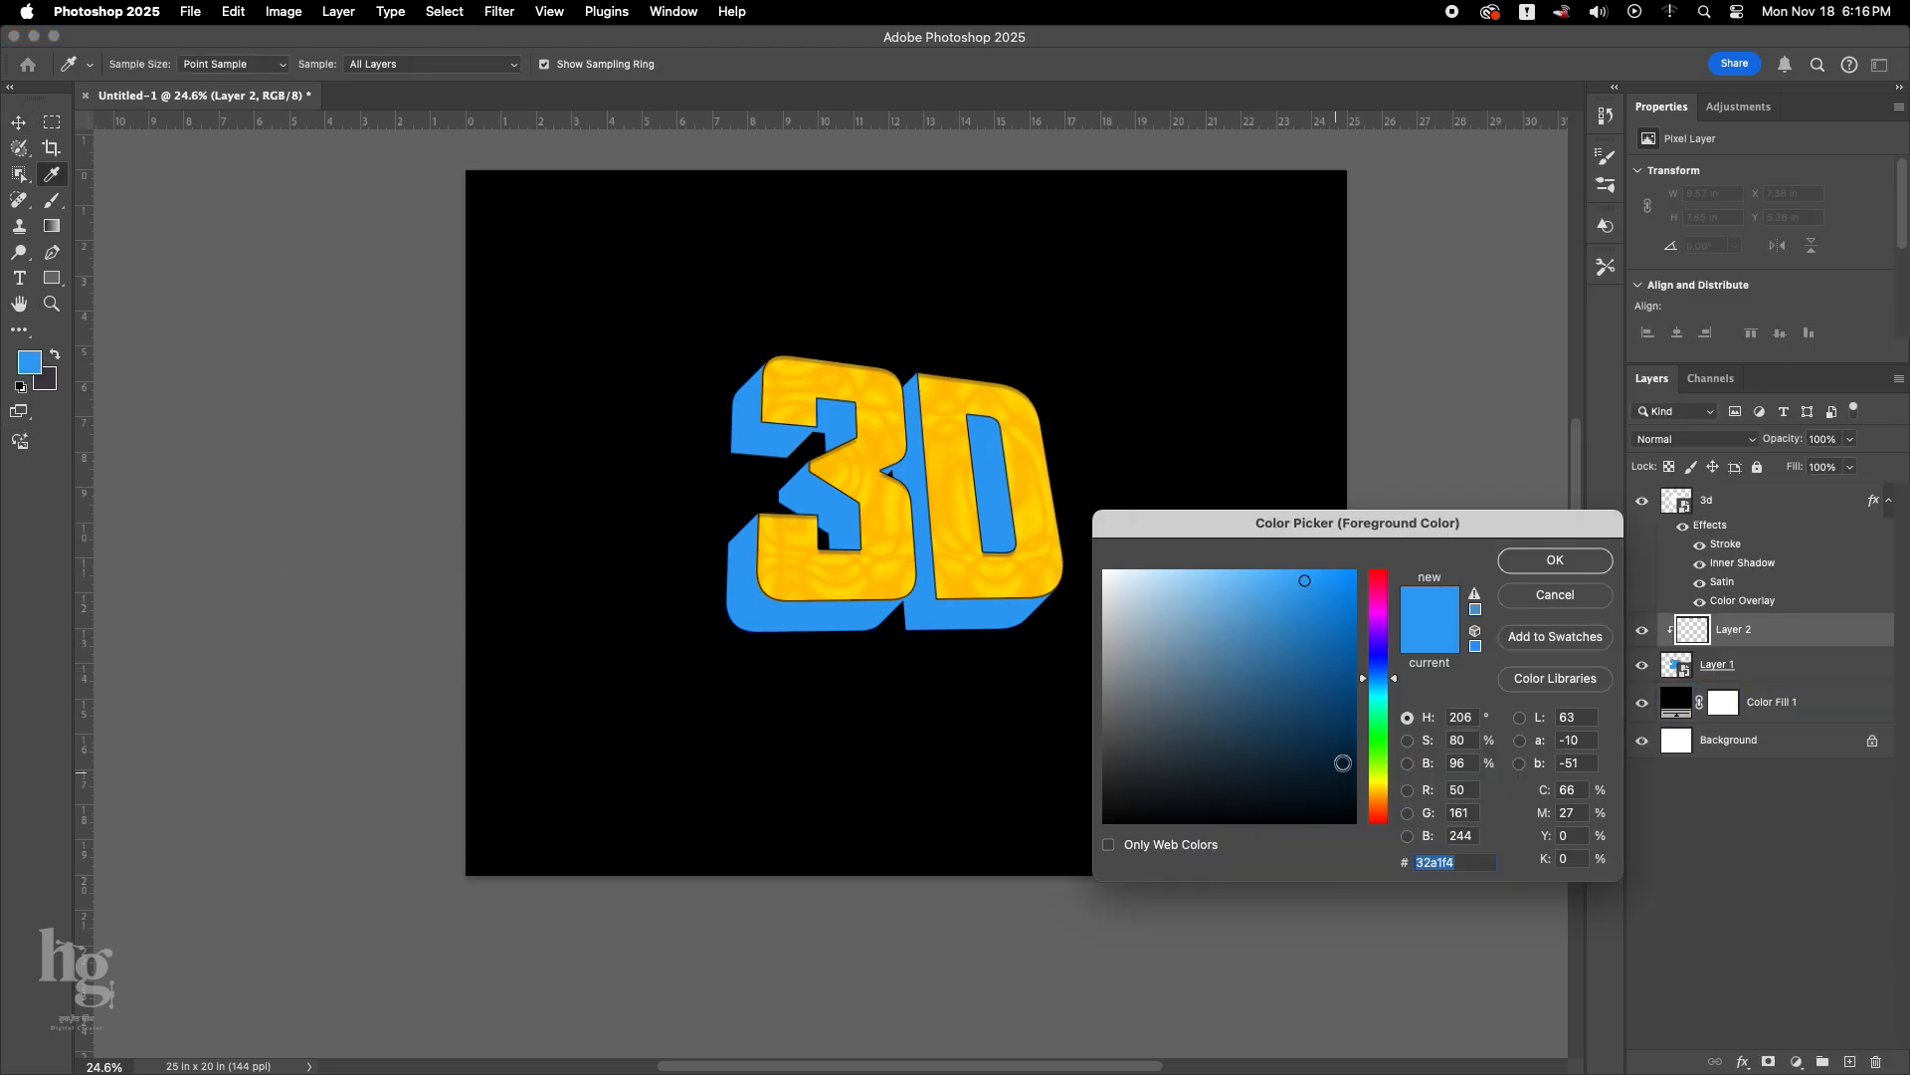
pyautogui.click(1384, 797)
pyautogui.click(1312, 720)
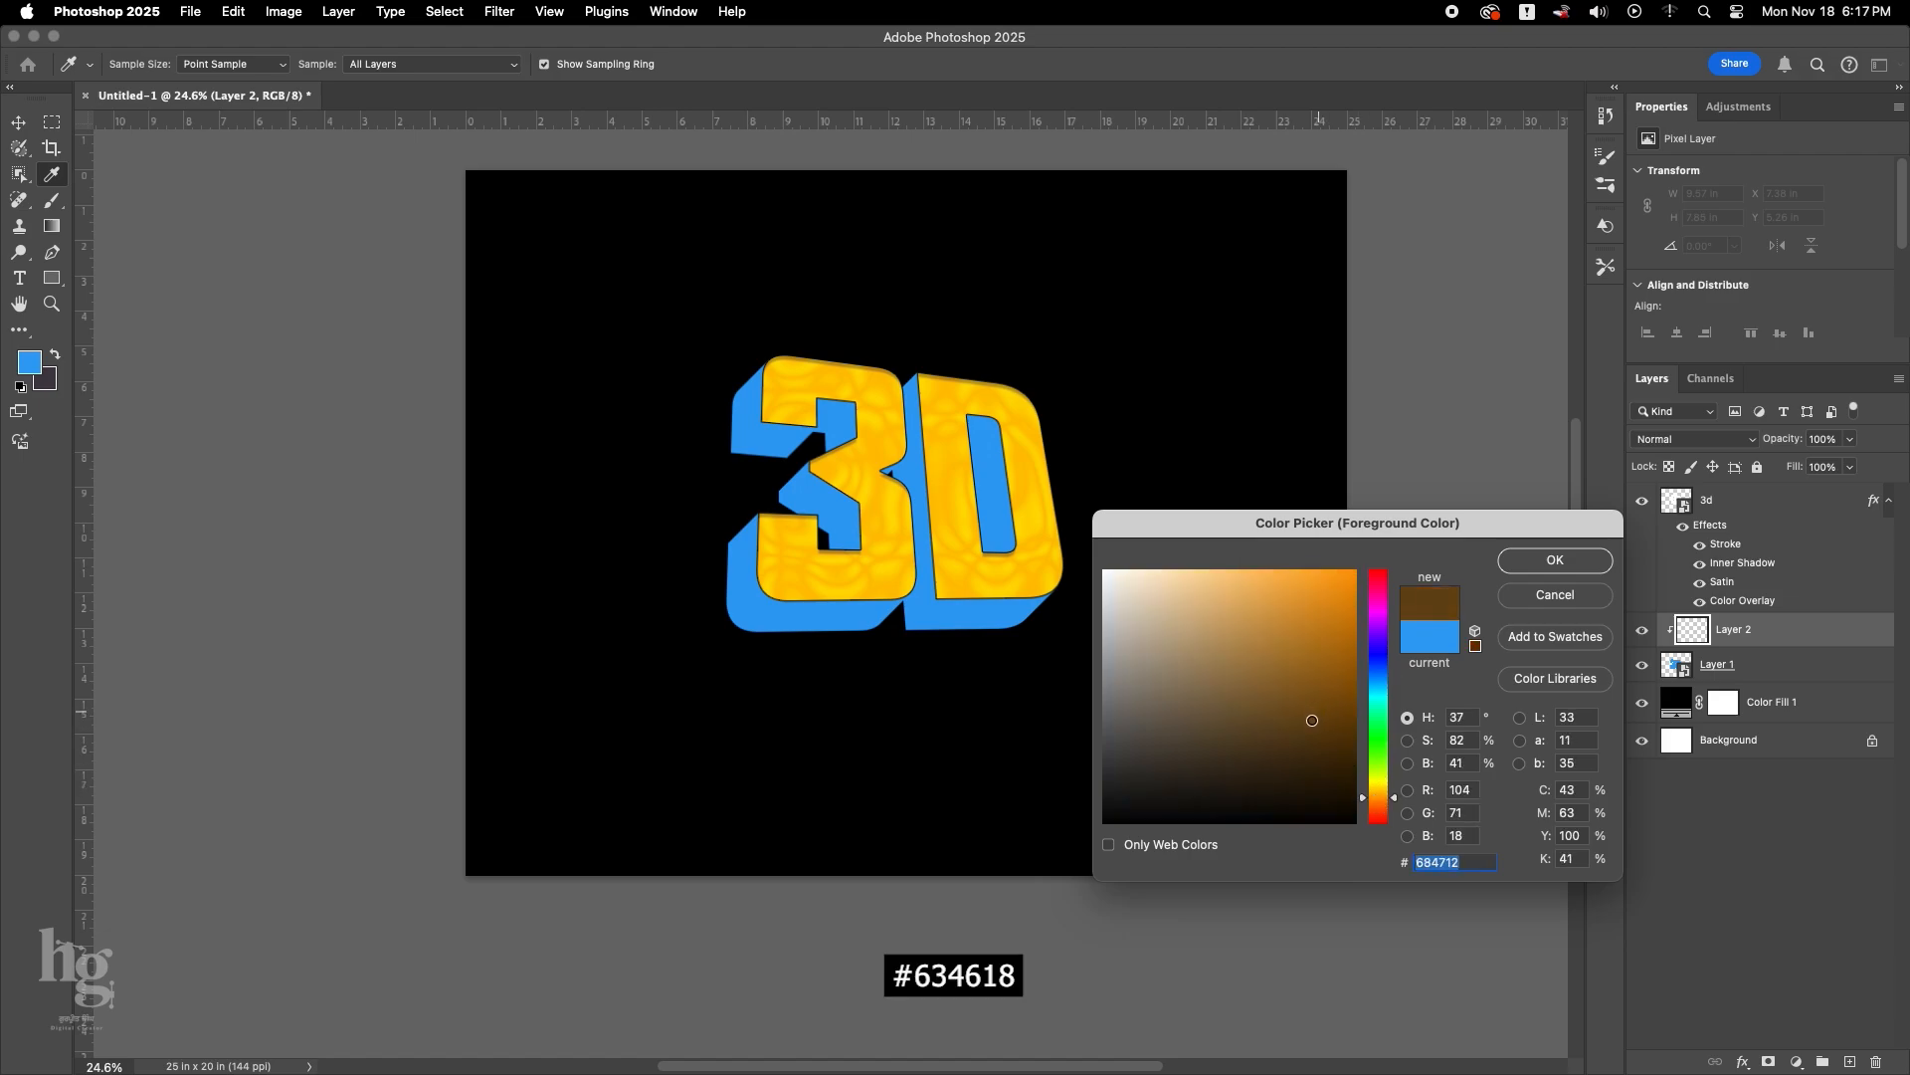
pyautogui.click(1539, 565)
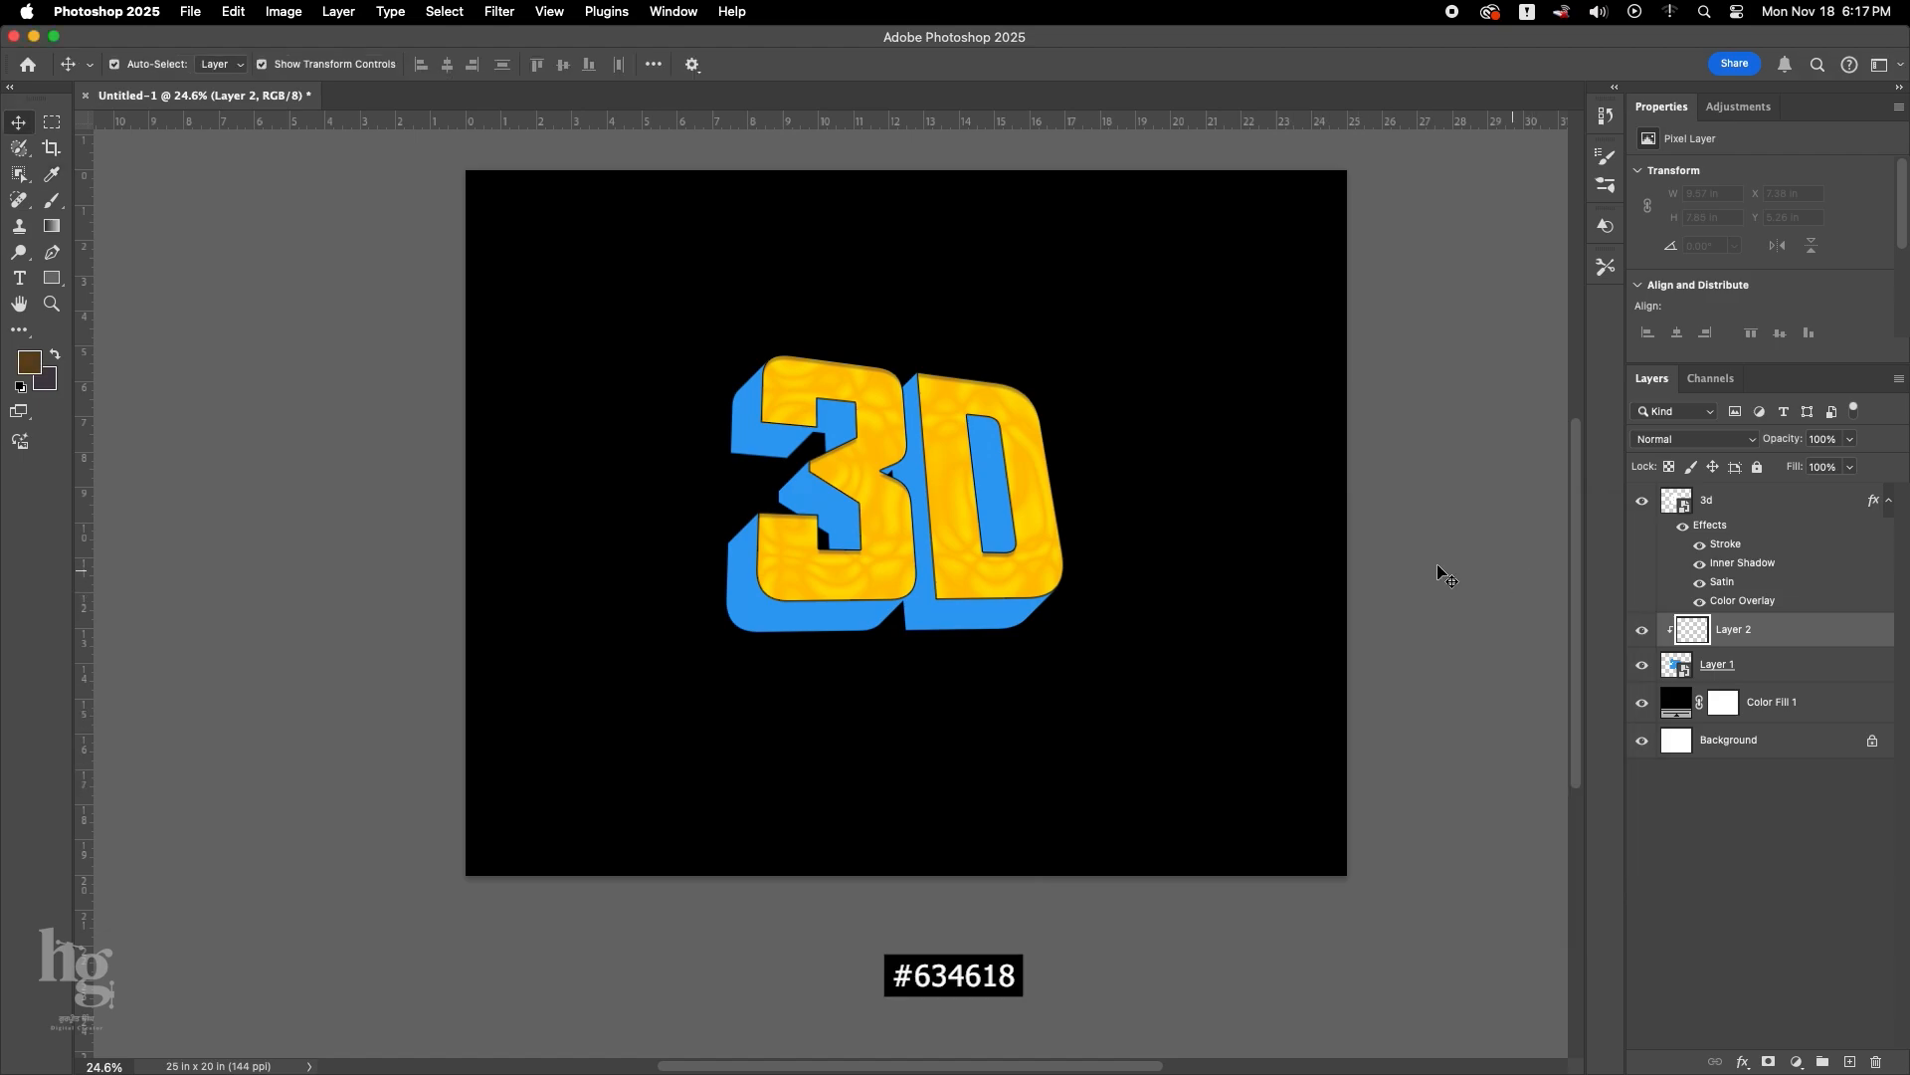
# Paint a brown shadow with a small soft brush on the upper inner face of the D's hole on Layer 2.
pyautogui.scroll(-2, 1090, 457)
pyautogui.press('b')
pyautogui.scroll(1, 1053, 713)
pyautogui.press('[')
pyautogui.press('[')
pyautogui.press('[')
pyautogui.press('[')
pyautogui.press('[')
pyautogui.press('[')
pyautogui.press('[')
pyautogui.press('[')
pyautogui.press('[')
pyautogui.press('[')
pyautogui.press('[')
pyautogui.press('[')
pyautogui.press('[')
pyautogui.press('[')
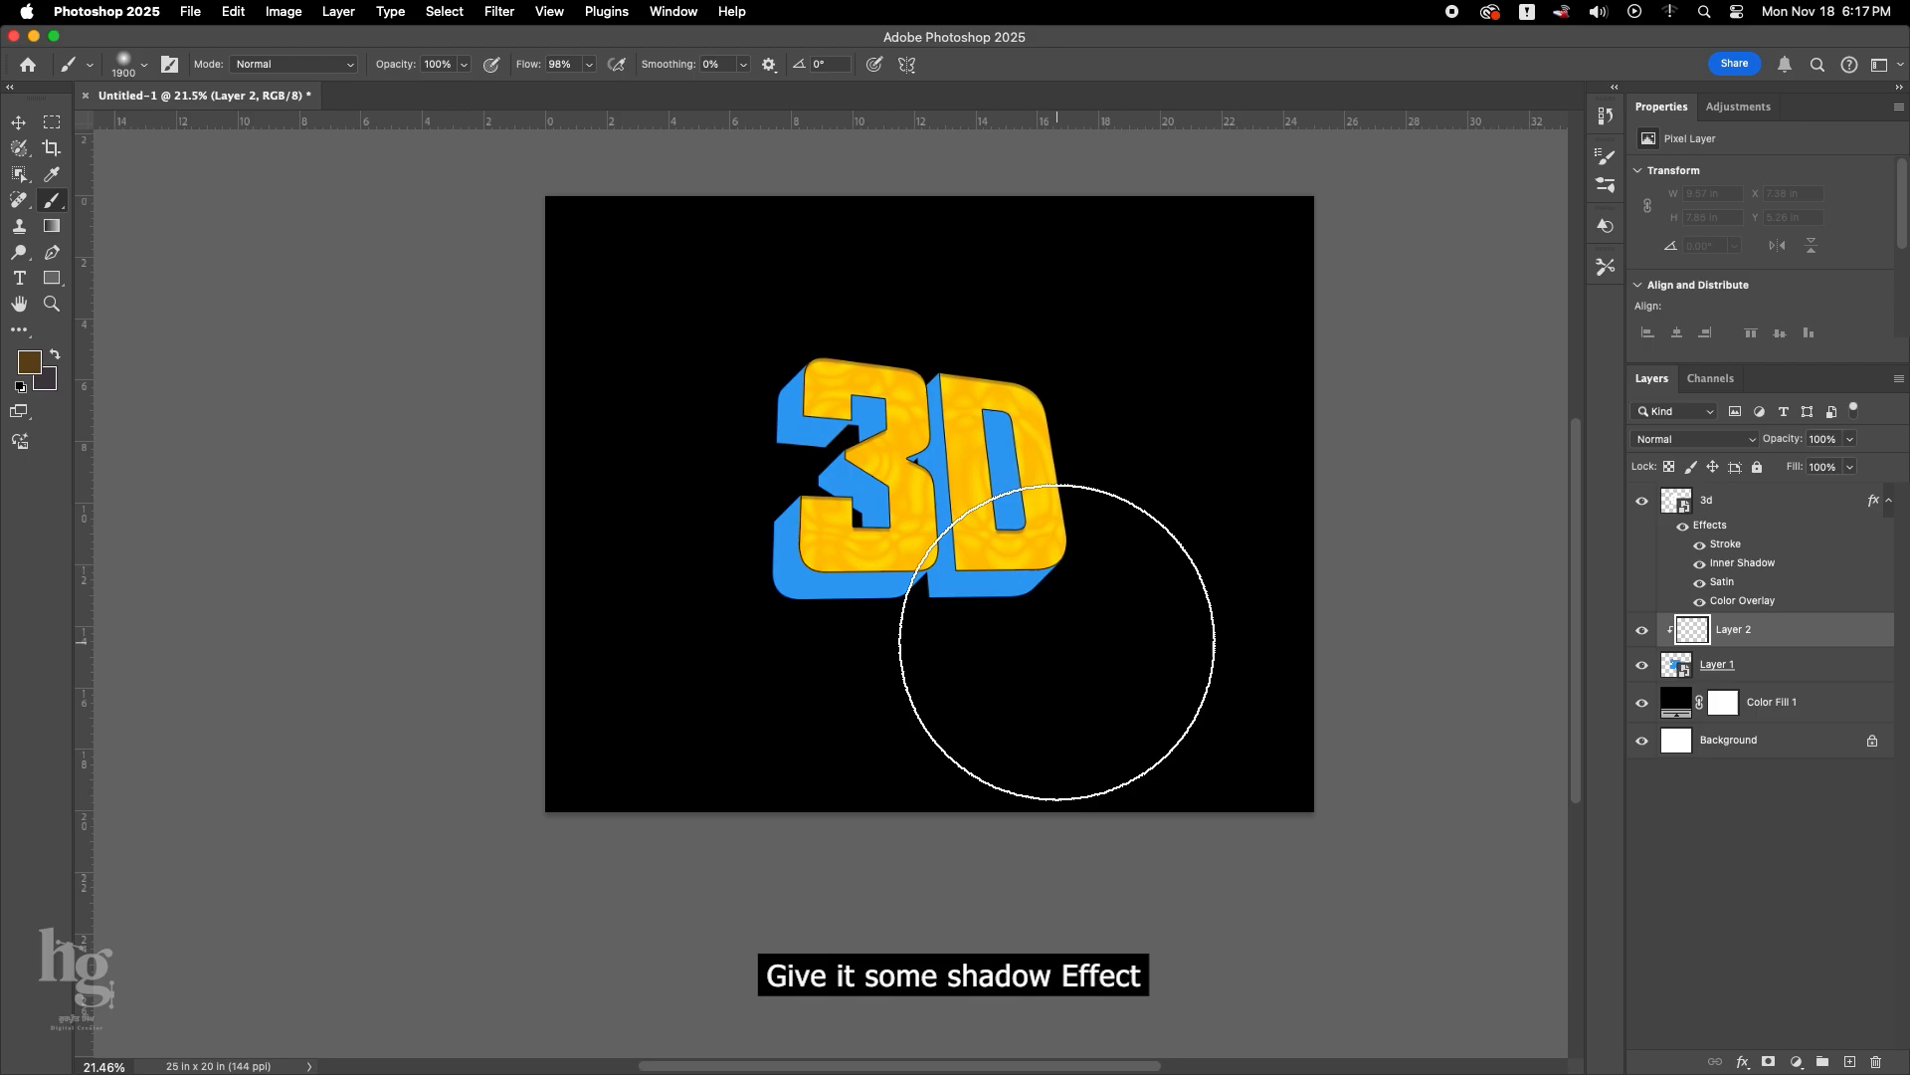
pyautogui.press('[')
pyautogui.press('[')
pyautogui.press('[')
pyautogui.press('[')
pyautogui.press('[')
pyautogui.press('[')
pyautogui.press('[')
pyautogui.press('[')
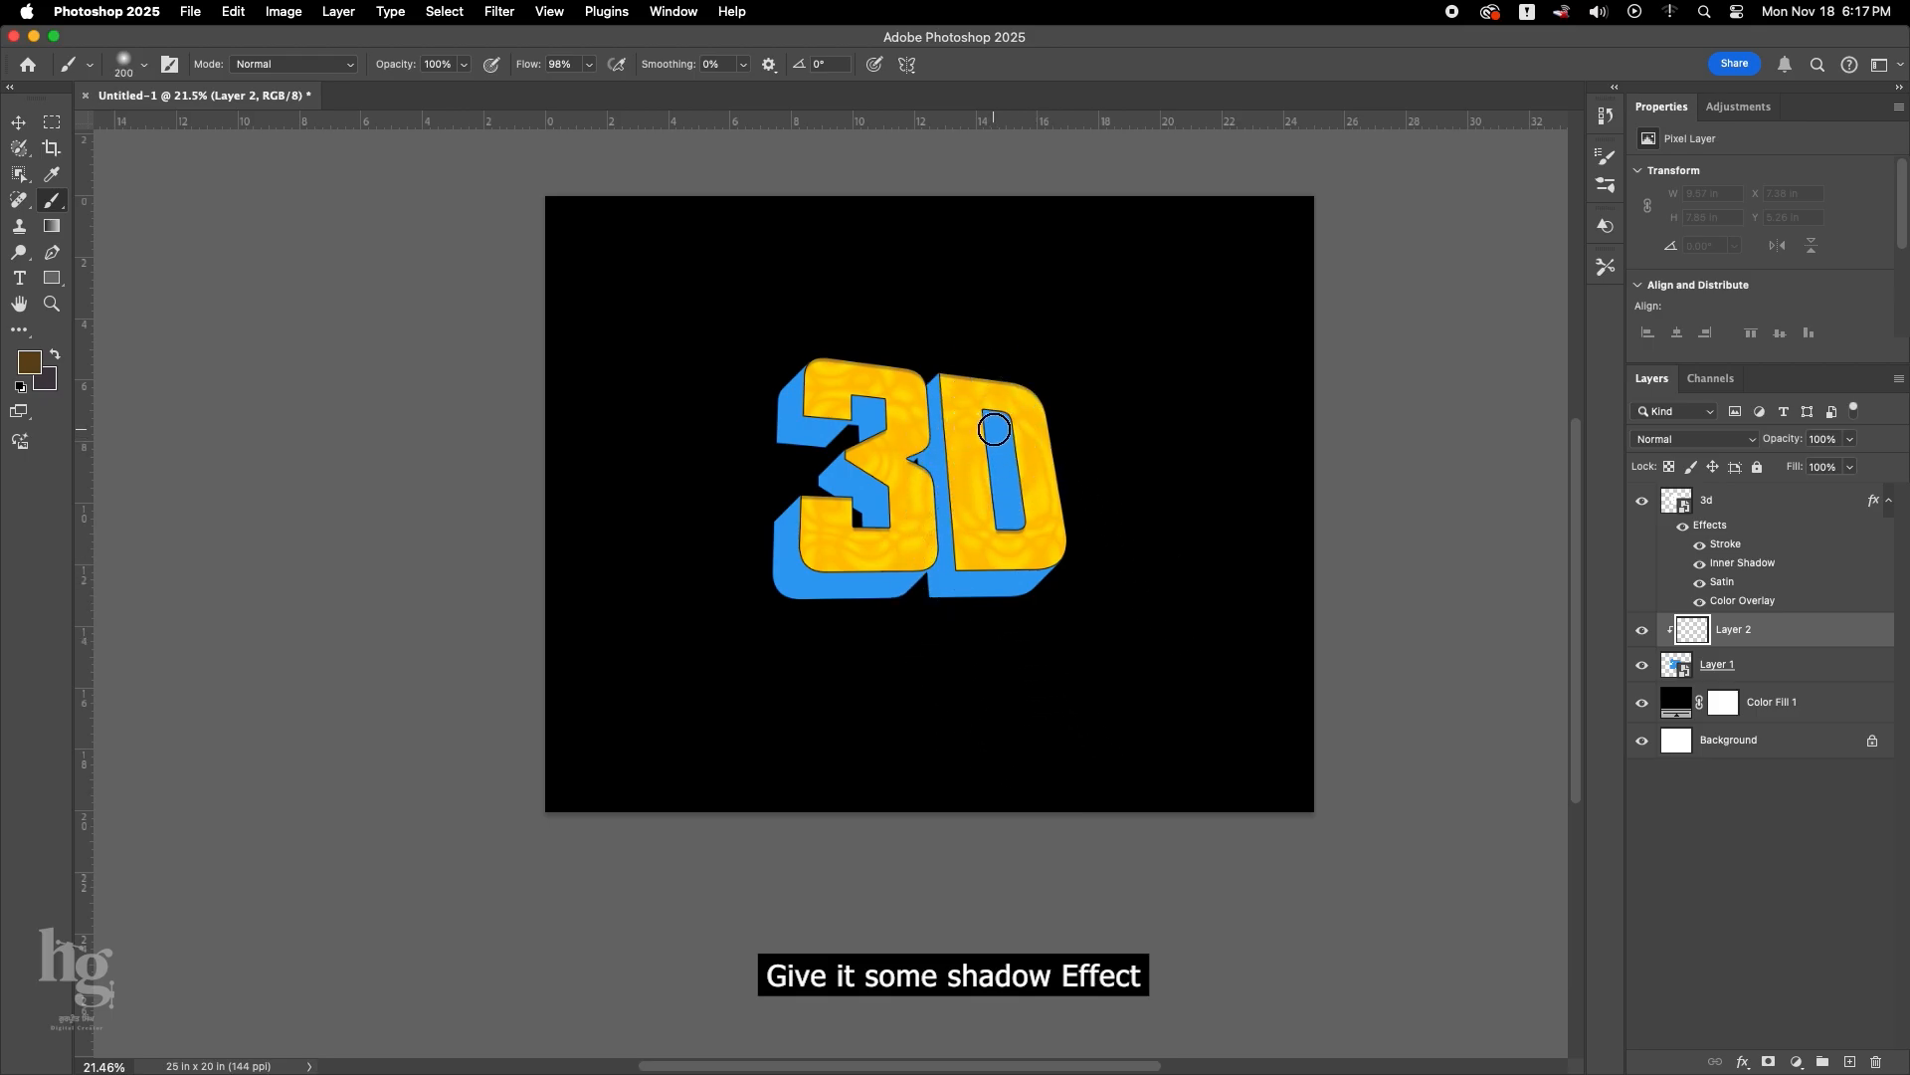
pyautogui.scroll(5, 991, 422)
pyautogui.moveTo(998, 414)
pyautogui.mouseDown()
pyautogui.moveTo(1026, 368)
pyautogui.moveTo(921, 502)
pyautogui.moveTo(1014, 363)
pyautogui.moveTo(894, 485)
pyautogui.moveTo(995, 346)
pyautogui.moveTo(950, 432)
pyautogui.moveTo(1028, 361)
pyautogui.mouseUp()
pyautogui.press('[')
pyautogui.moveTo(1028, 361); pyautogui.dragTo(1024, 338)
# Brush a soft brown shadow along the underside of the D's extrusion, using a 150 px brush for the wider pass.
pyautogui.scroll(-2, 1033, 328)
pyautogui.moveTo(1072, 754); pyautogui.dragTo(947, 848)
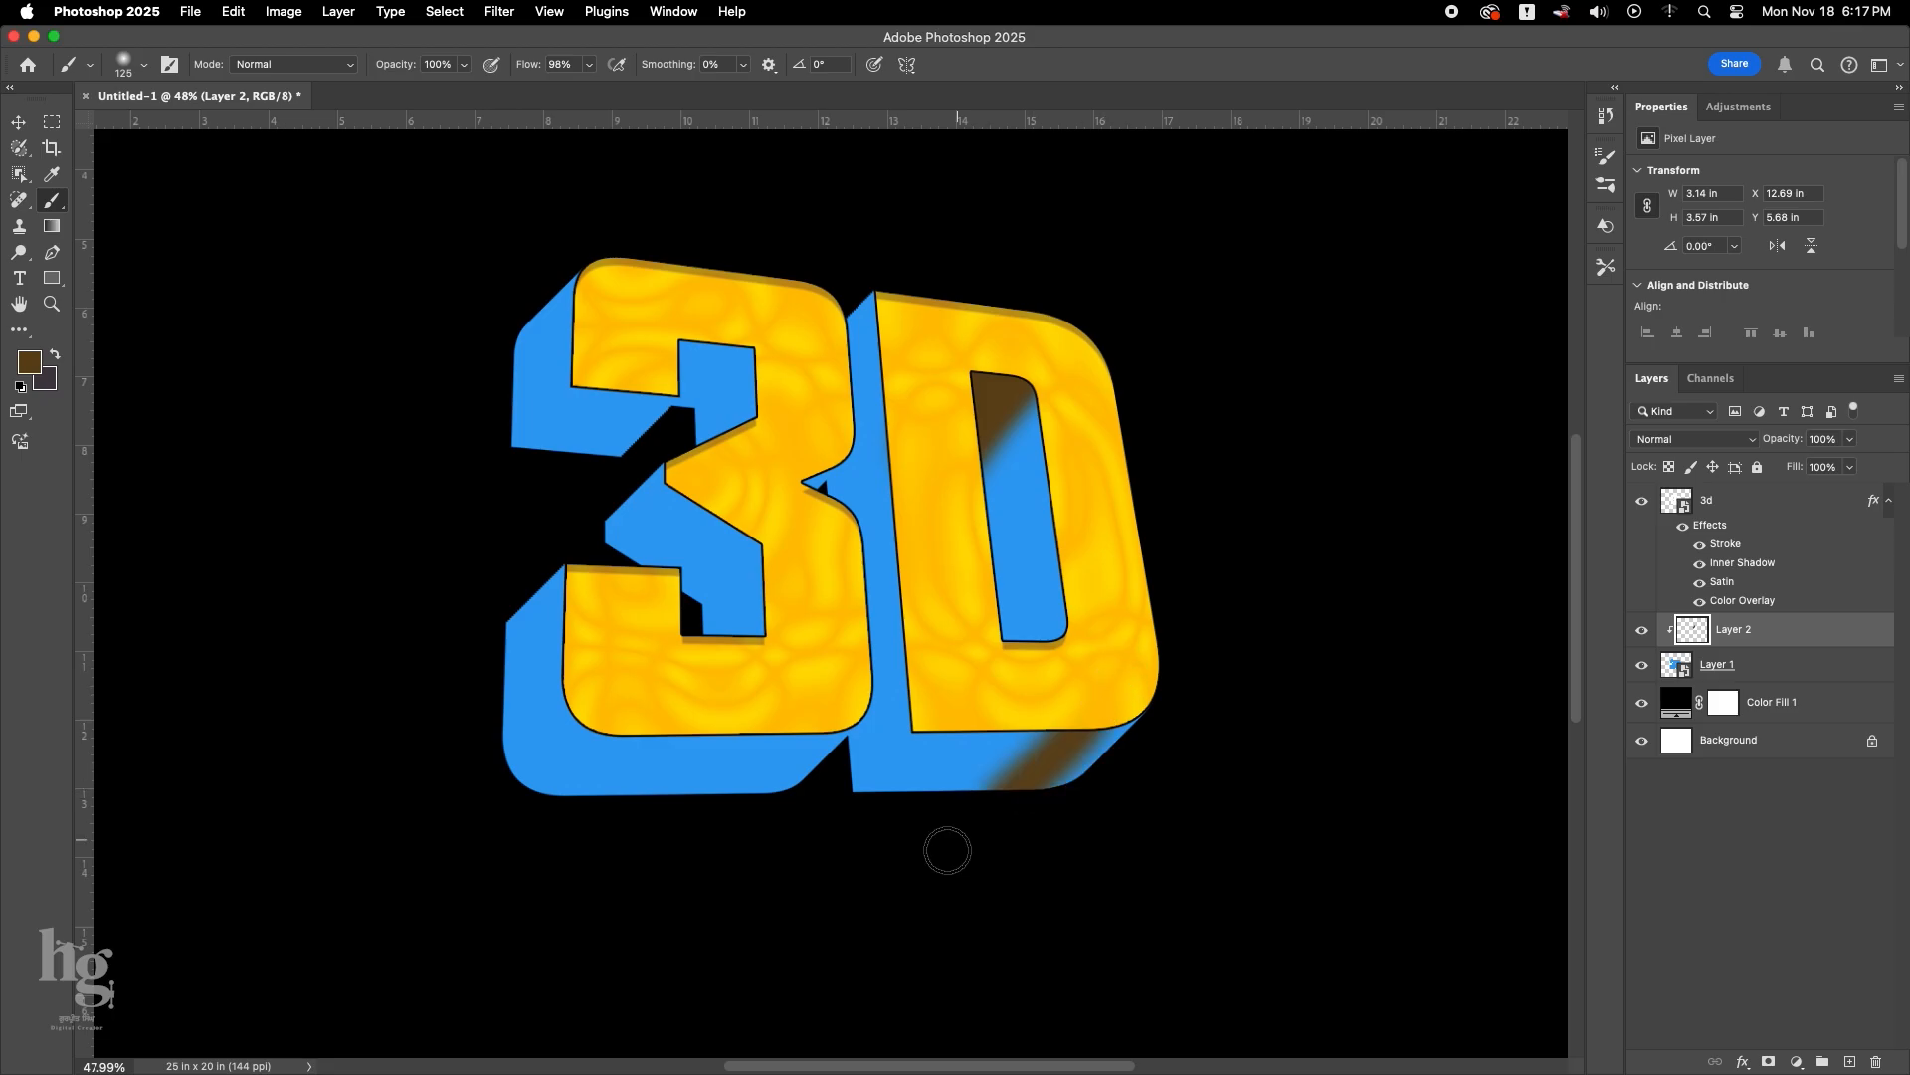
pyautogui.press(']')
pyautogui.moveTo(1122, 628)
pyautogui.mouseDown()
pyautogui.moveTo(912, 852)
pyautogui.moveTo(846, 856)
pyautogui.moveTo(1047, 616)
pyautogui.moveTo(866, 860)
pyautogui.mouseUp()
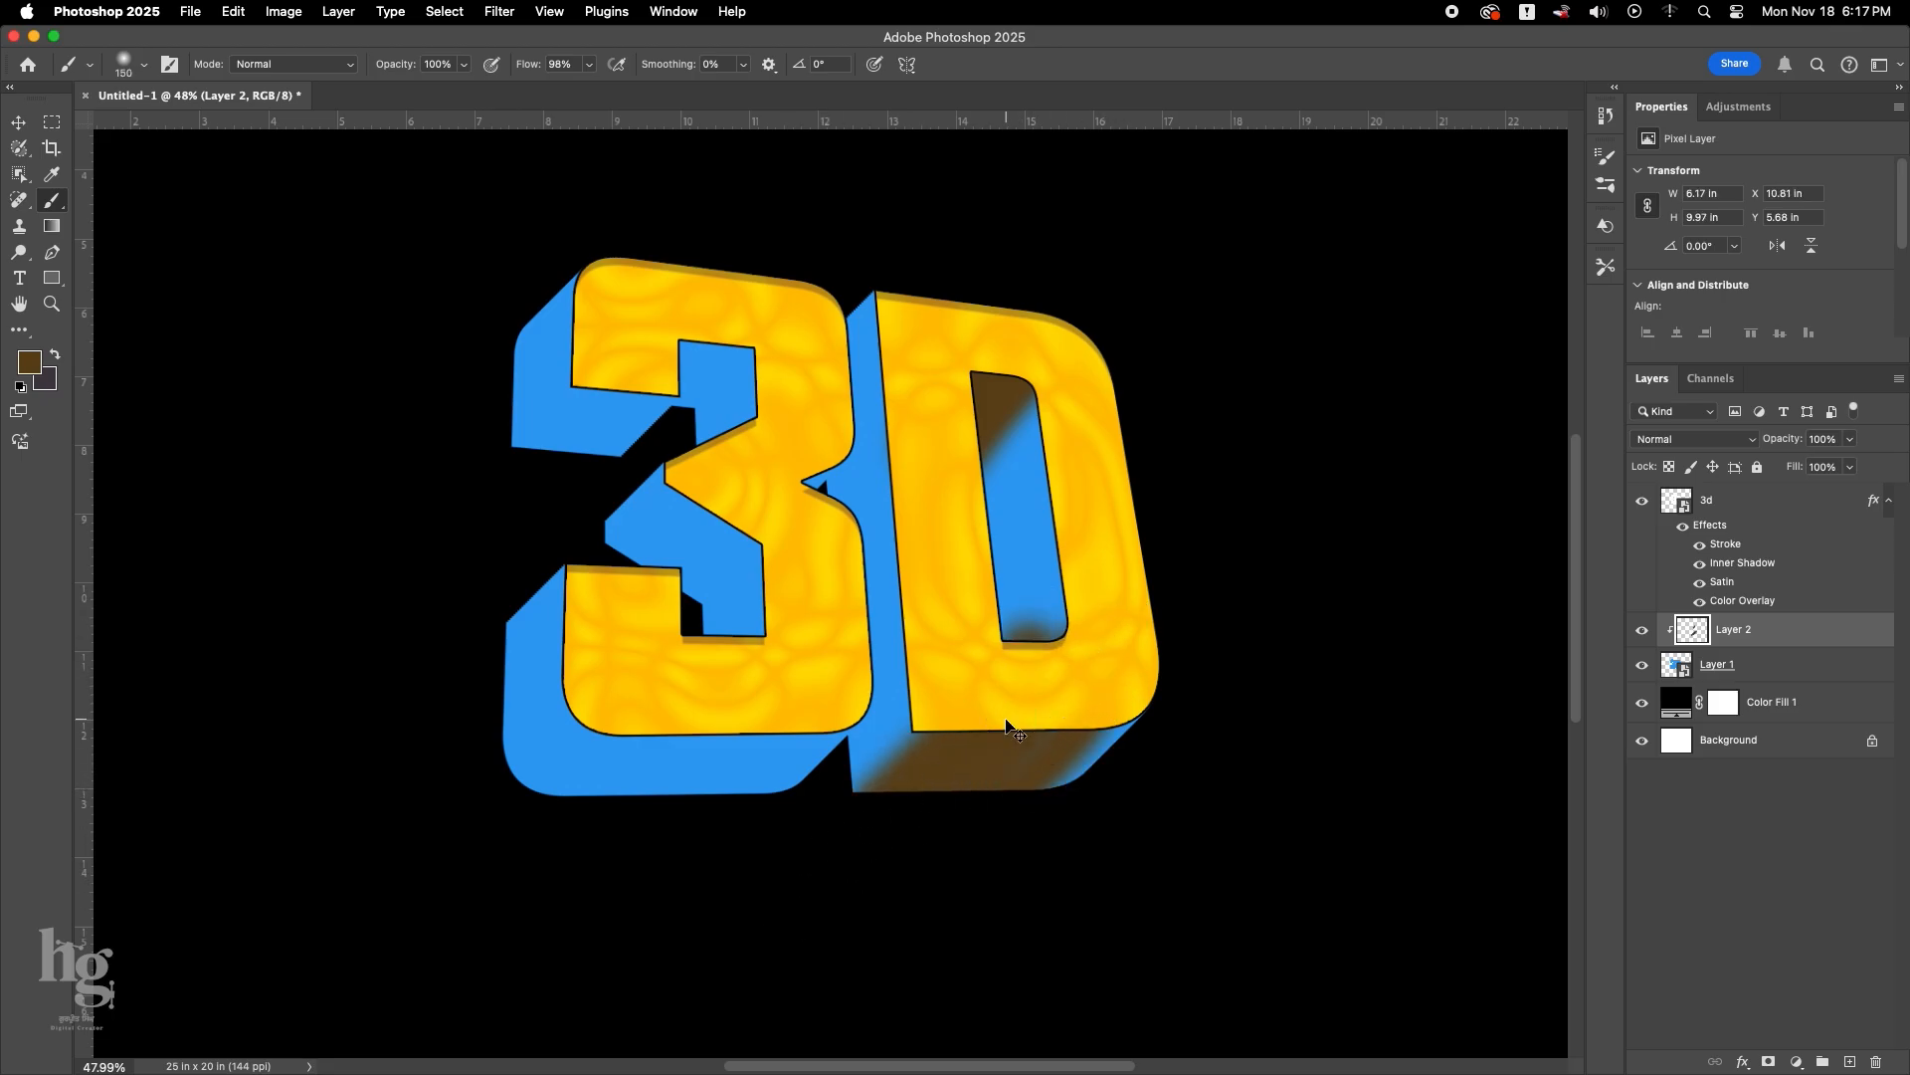
pyautogui.press('super+z')
pyautogui.press('super+z')
pyautogui.moveTo(1032, 735)
pyautogui.mouseDown()
pyautogui.moveTo(894, 896)
pyautogui.moveTo(1019, 697)
pyautogui.moveTo(796, 939)
pyautogui.mouseUp()
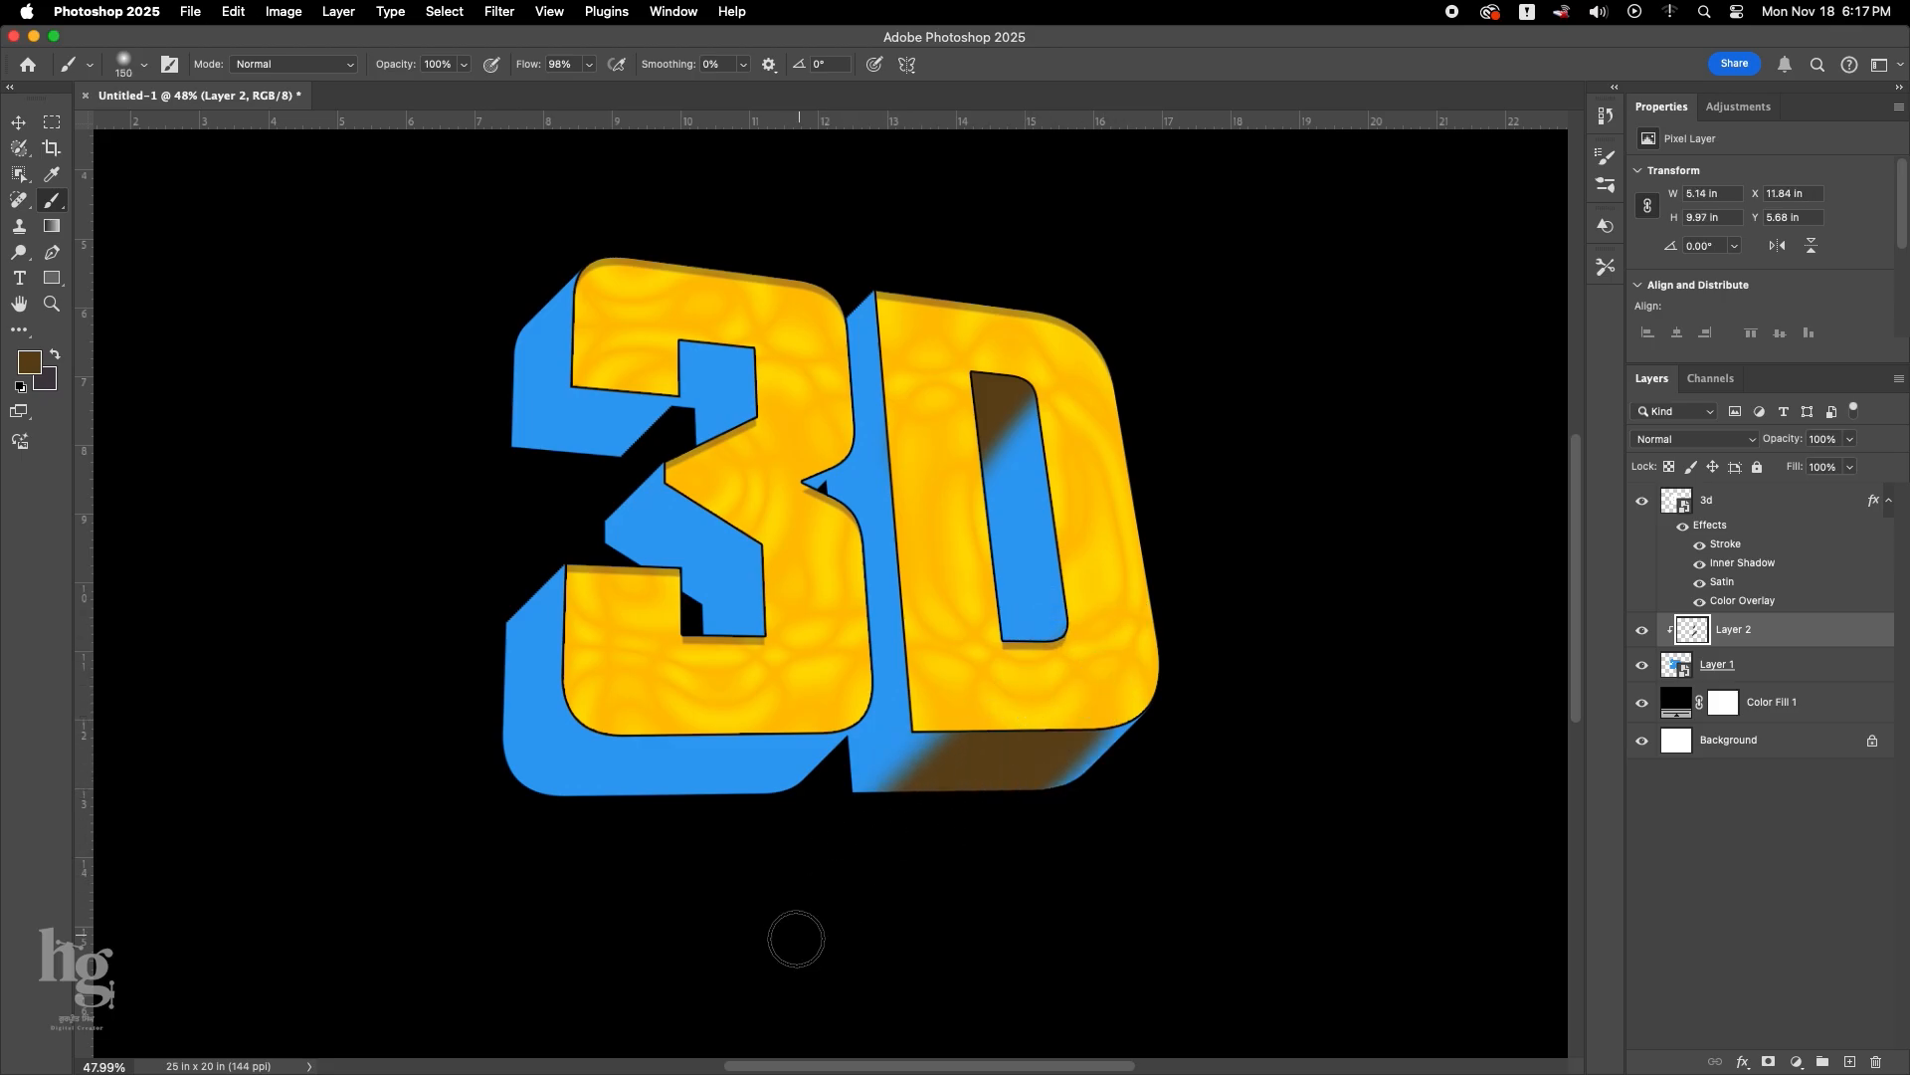
# Switch to a Hard Round brush and fill the D's underside with brown up to its left edge.
pyautogui.rightClick(996, 744)
pyautogui.doubleClick(1212, 609)
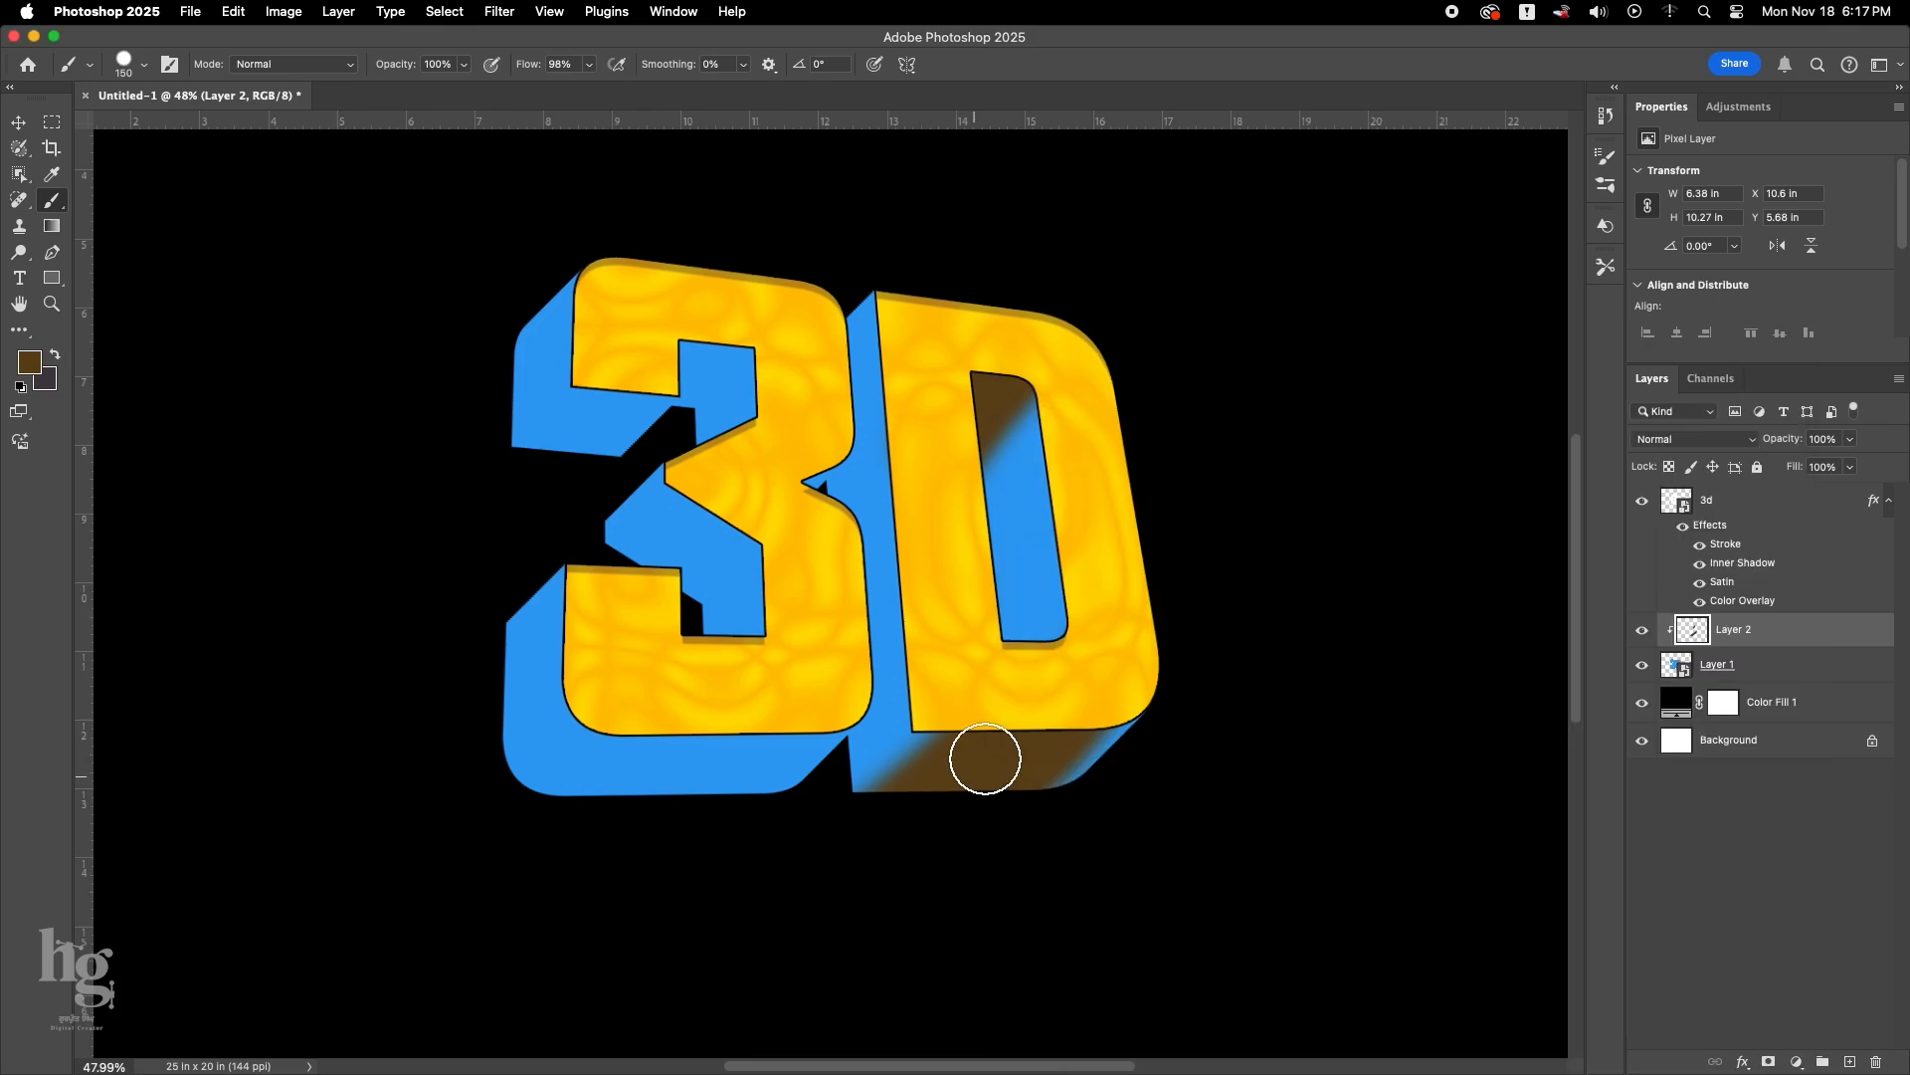
pyautogui.click(970, 721)
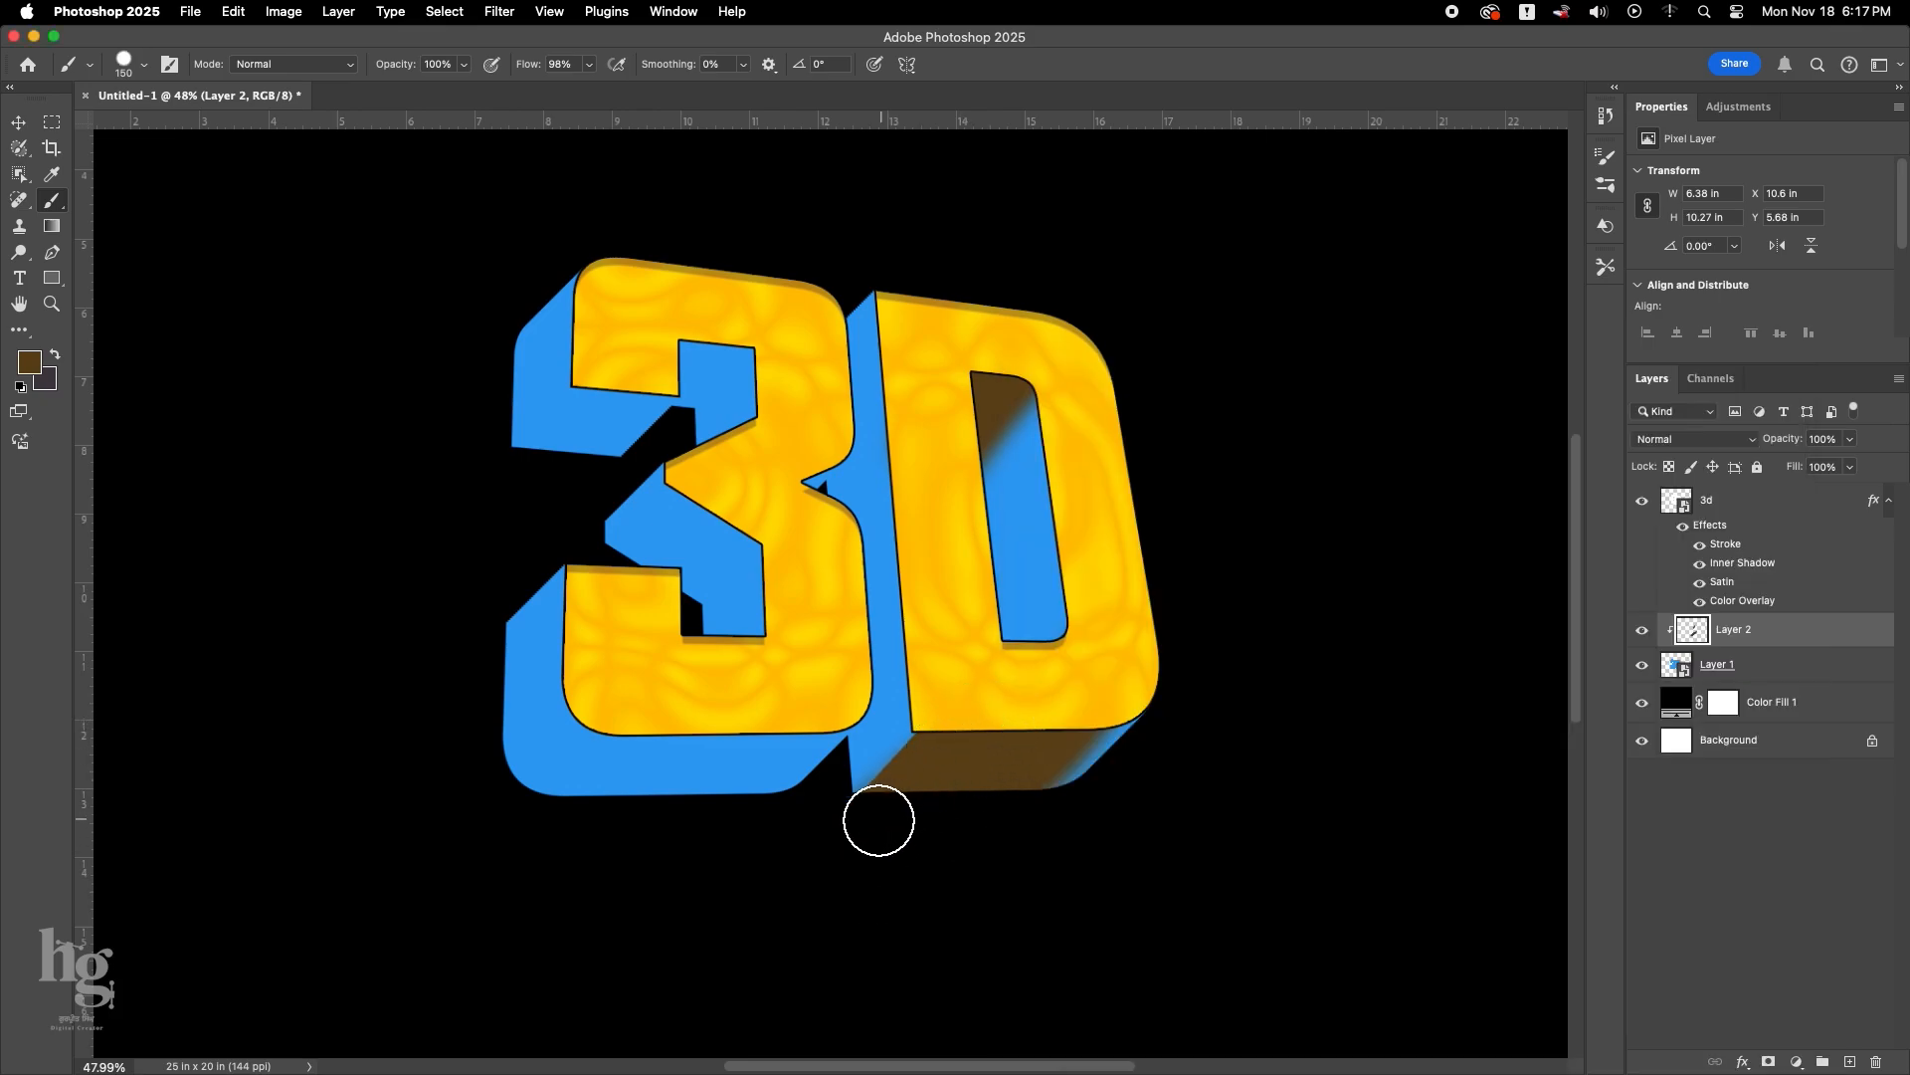
pyautogui.keyDown('shift'); pyautogui.click(878, 819); pyautogui.keyUp('shift')
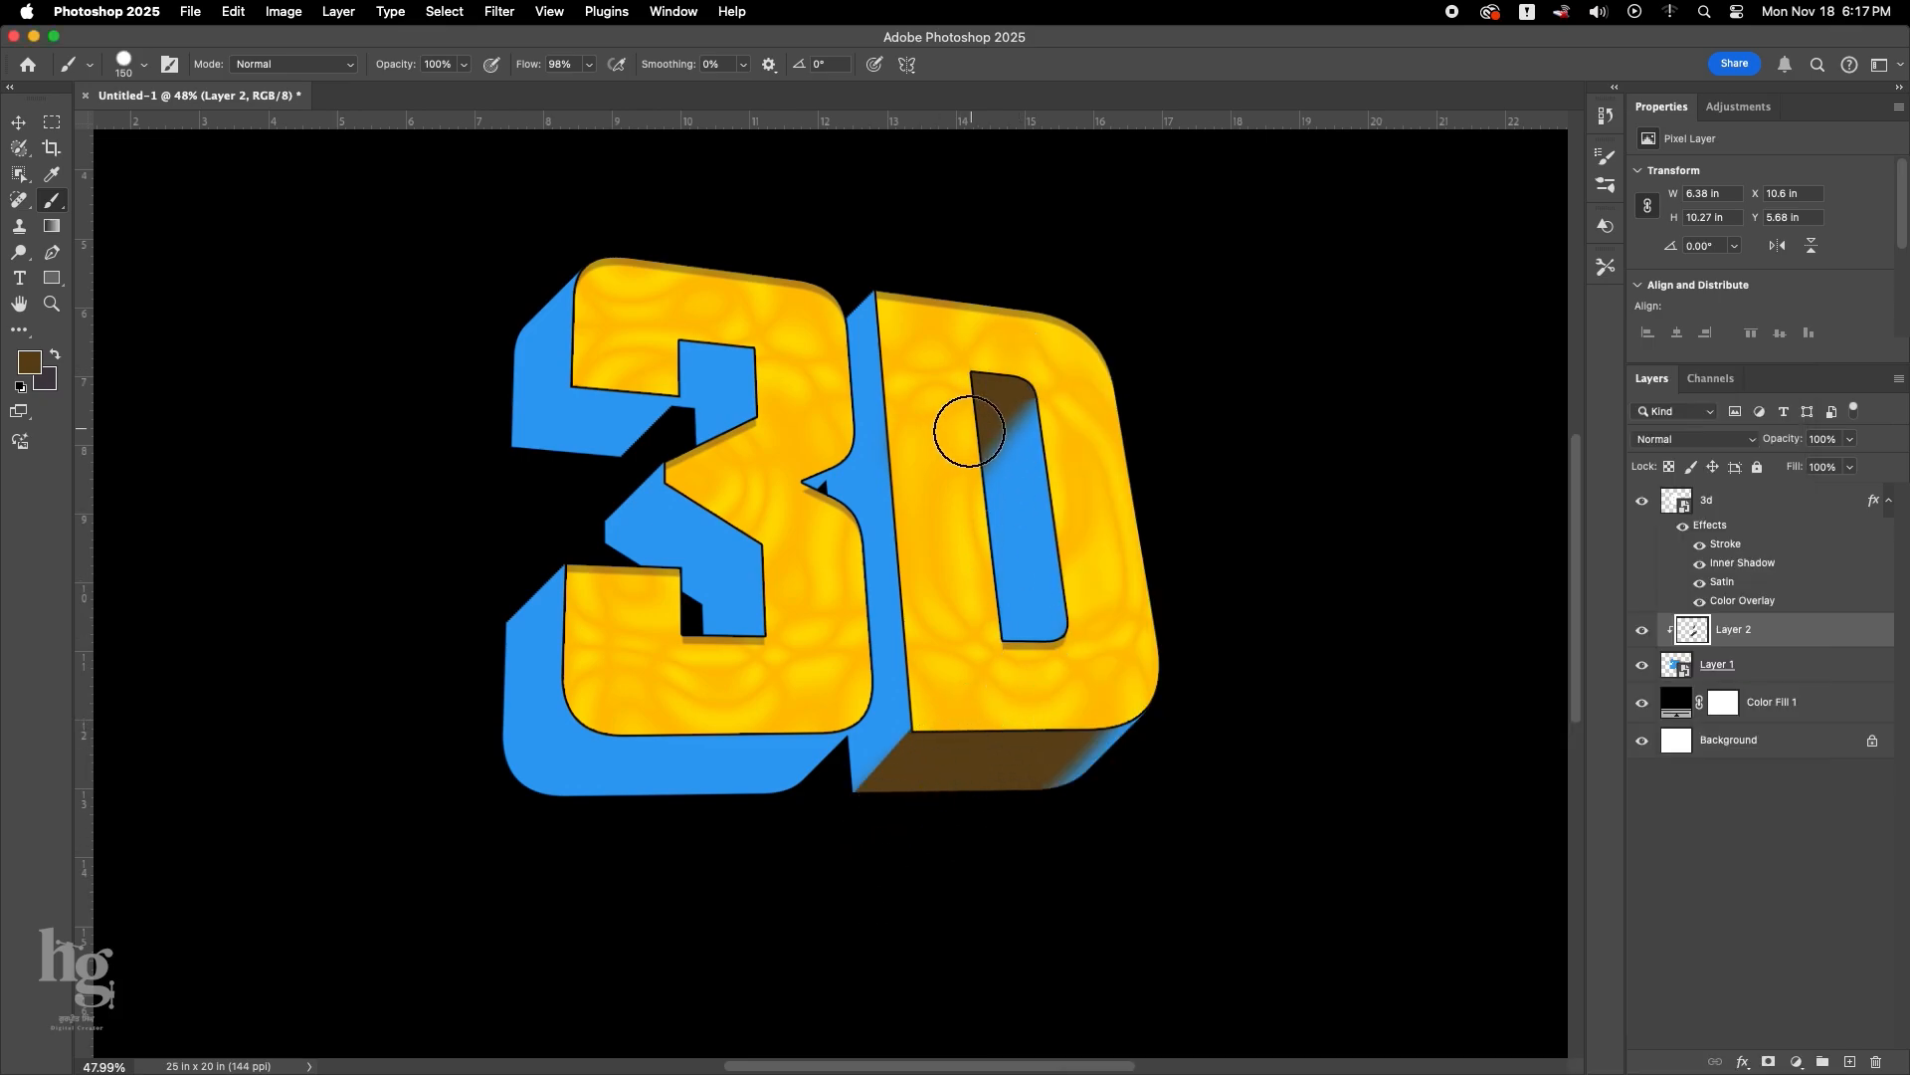
# Reduce the brush to 60 px and paint a brown shadow in the lower inner corner of the 3.
pyautogui.scroll(-1, 963, 428)
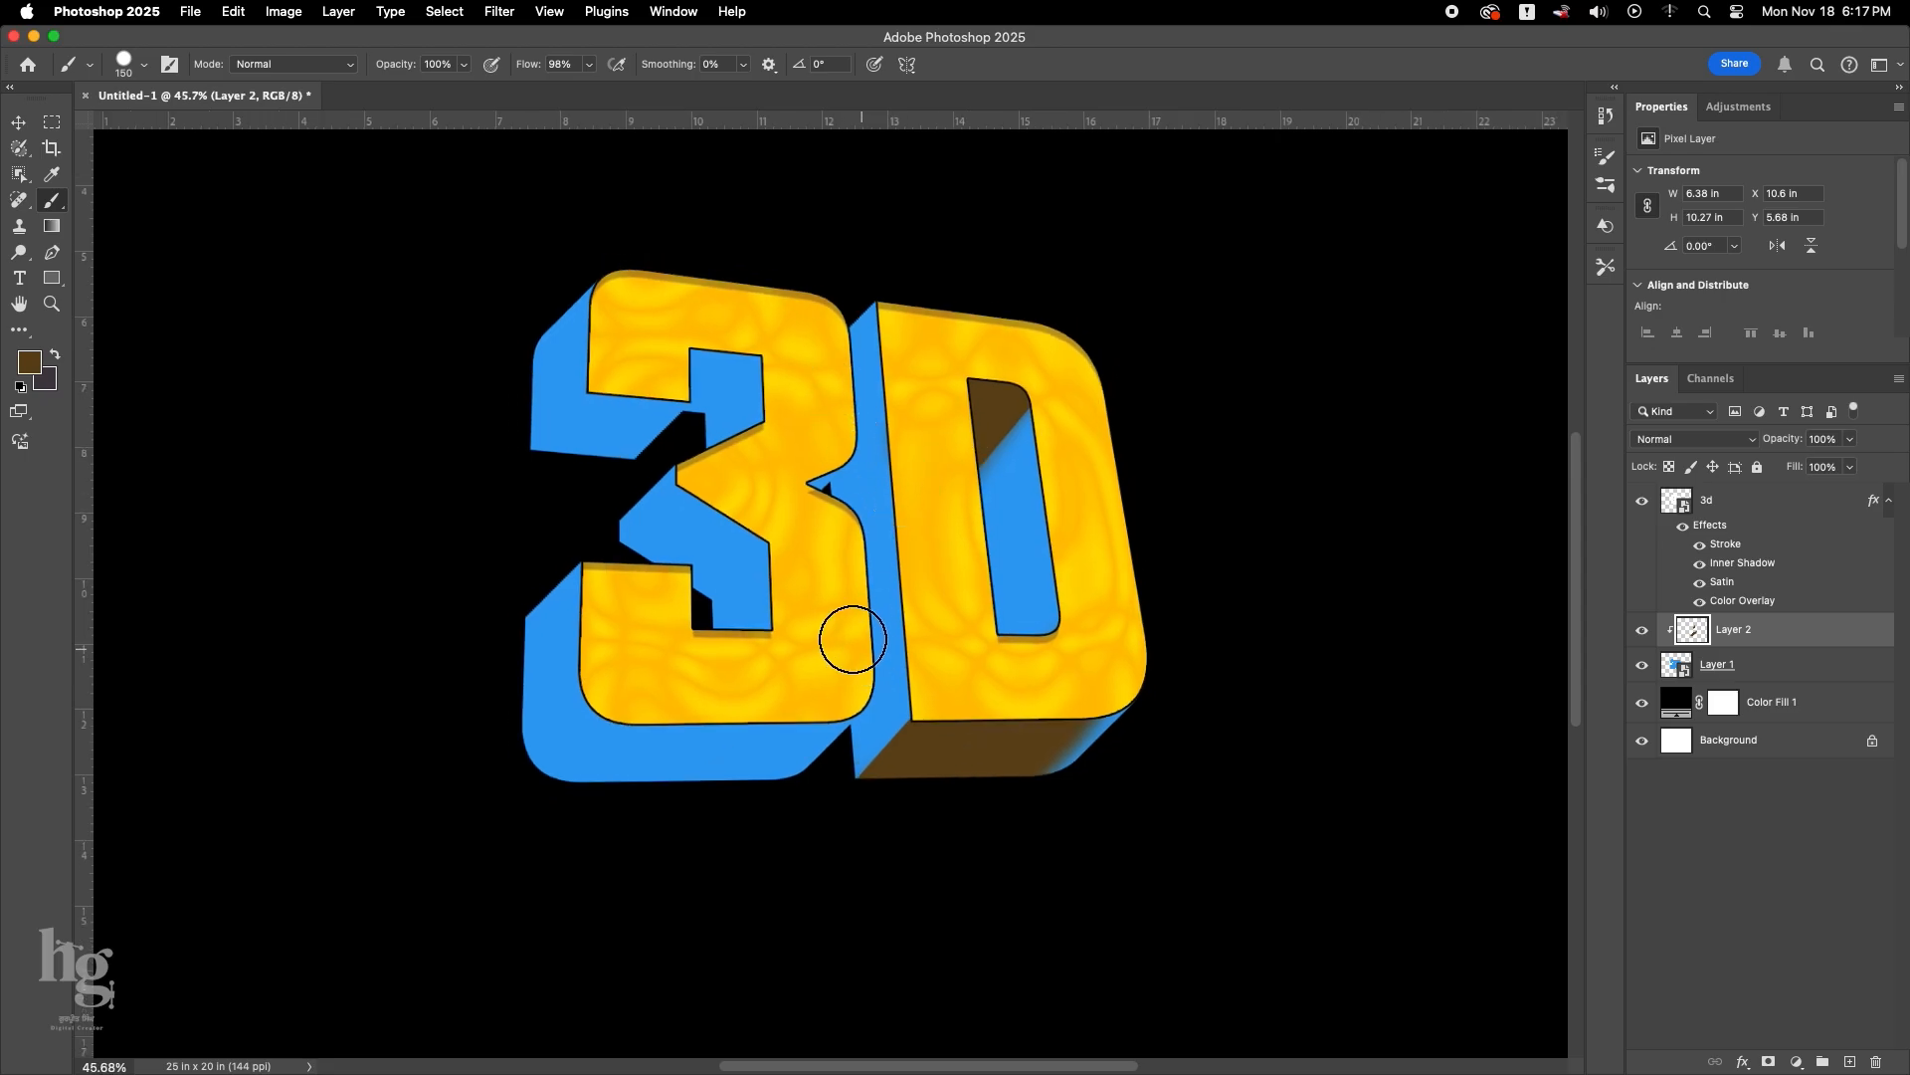
pyautogui.press('[')
pyautogui.press('[')
pyautogui.scroll(-3, 1063, 657)
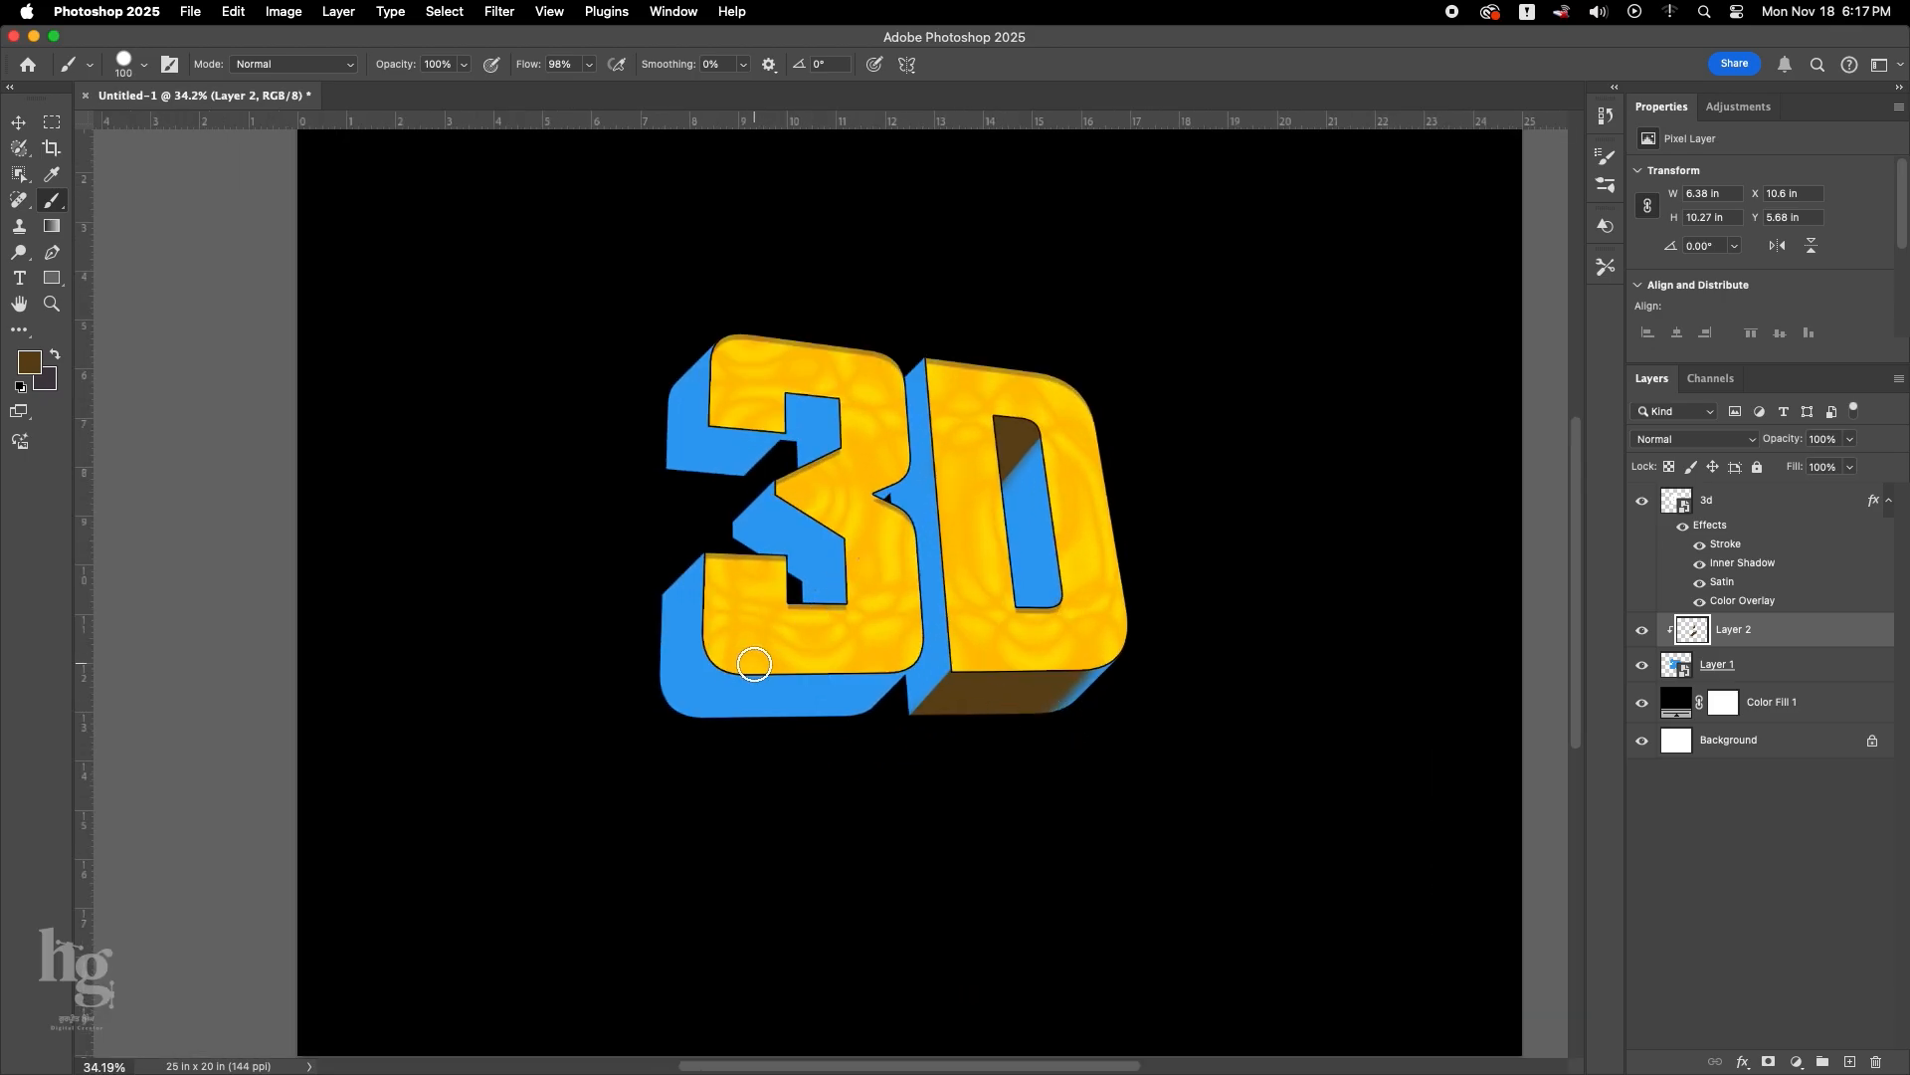
pyautogui.scroll(3, 786, 603)
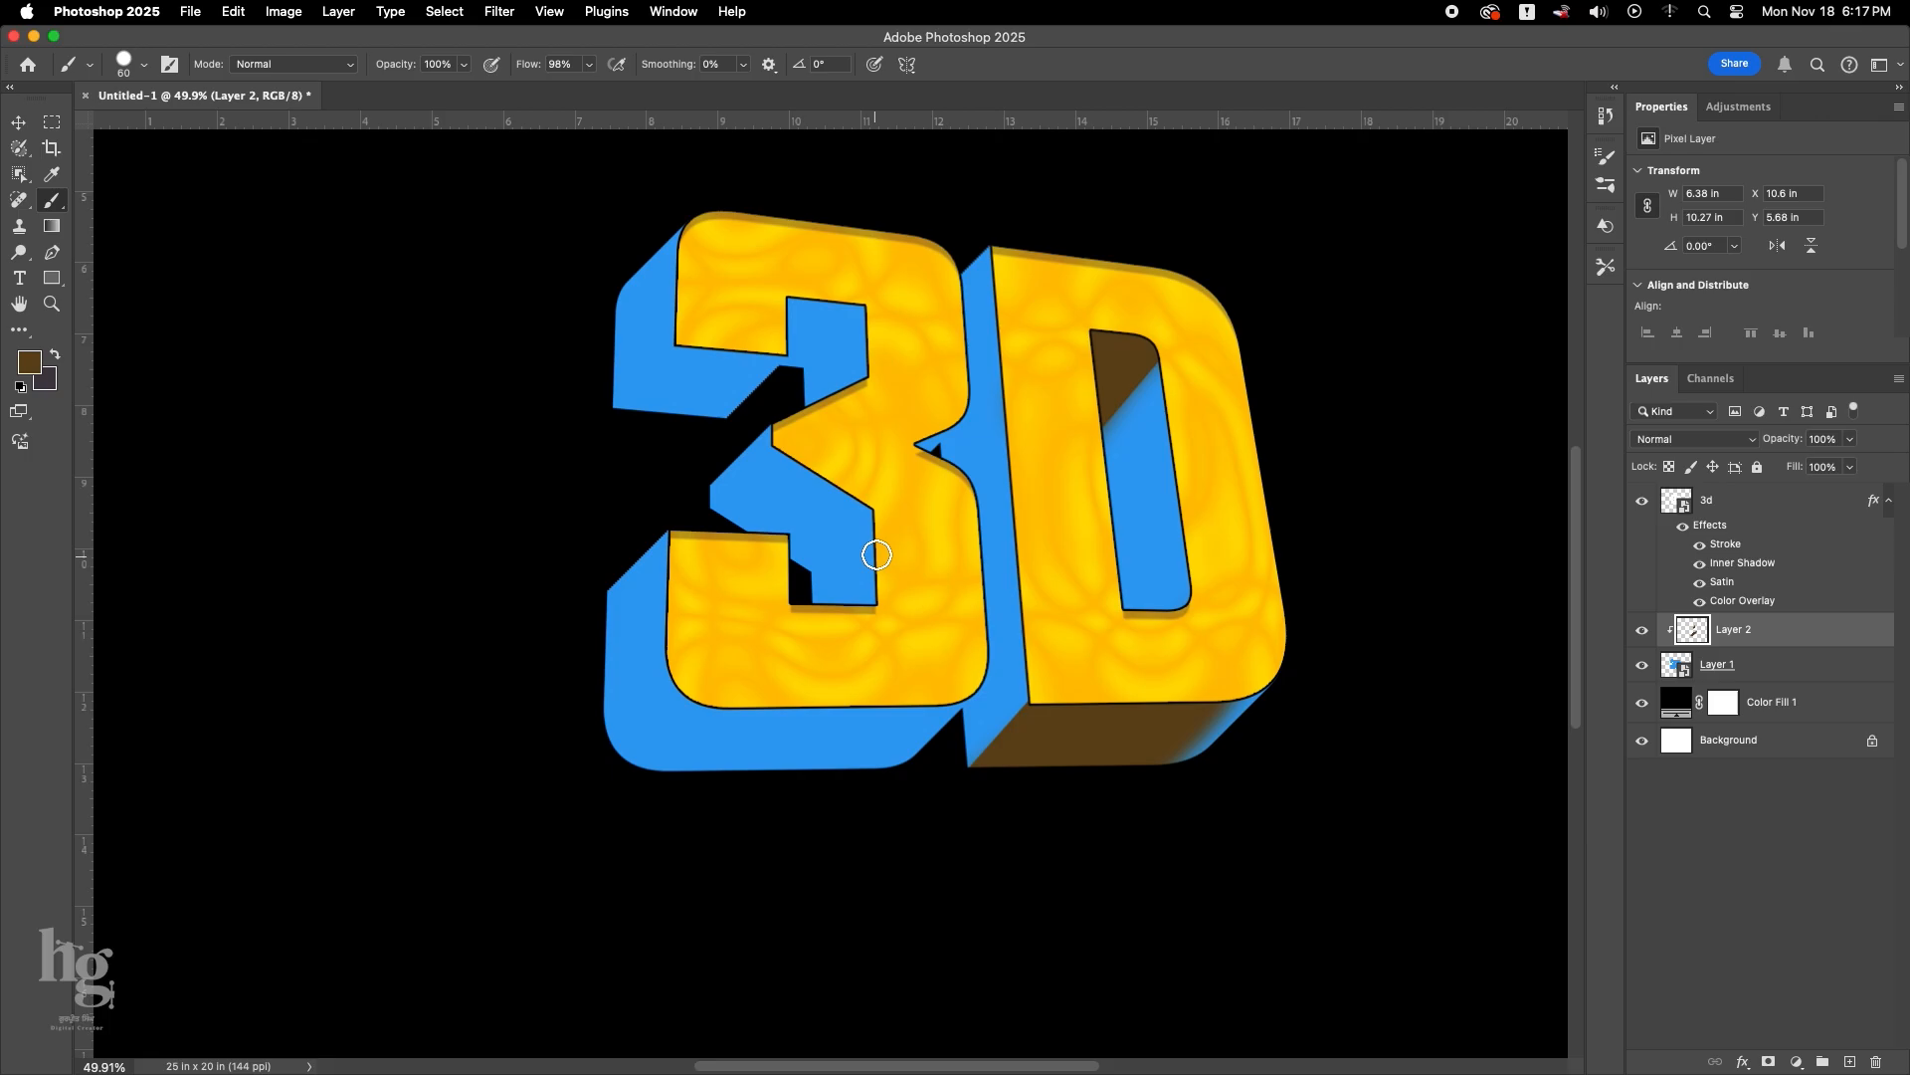
pyautogui.scroll(-3, 806, 645)
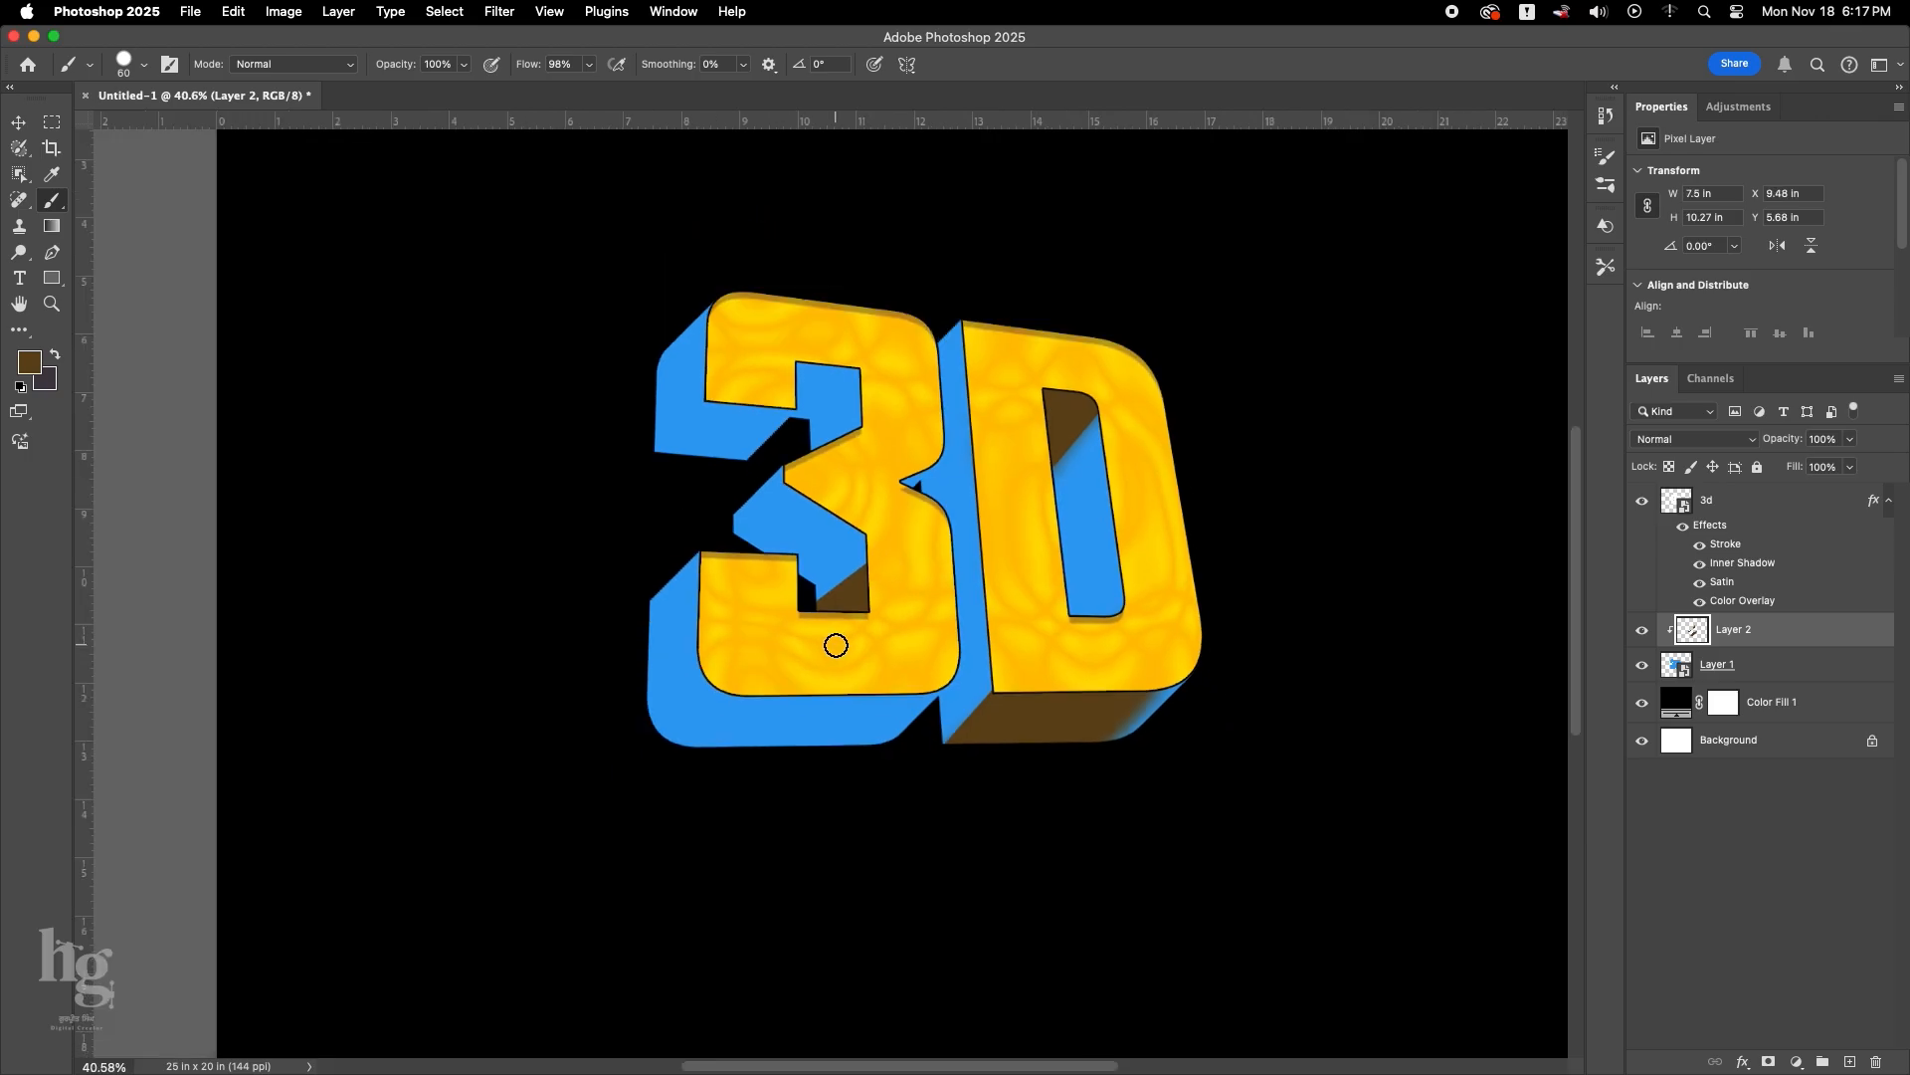
# Paint brown shadows in the upper inner corner of the 3 and on the upper left side of the D's extrusion.
pyautogui.scroll(1, 836, 428)
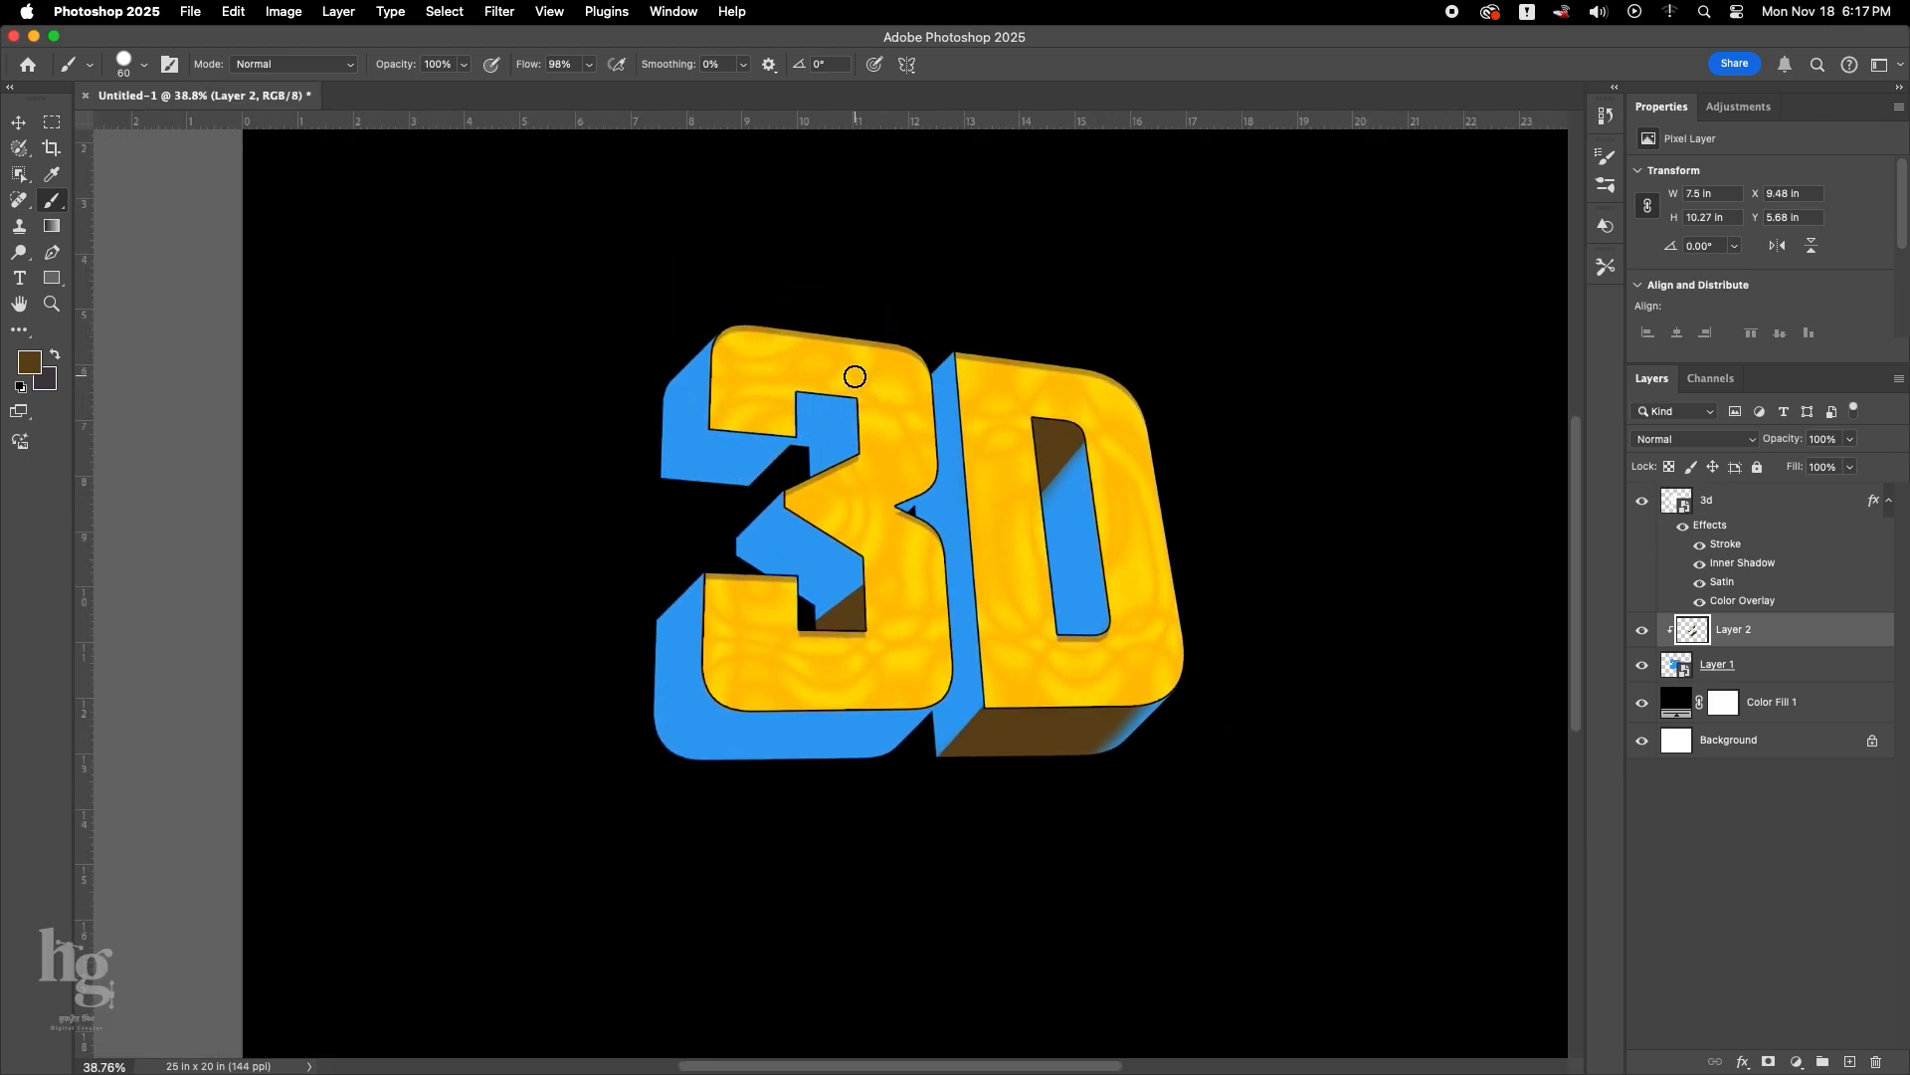
pyautogui.scroll(5, 791, 422)
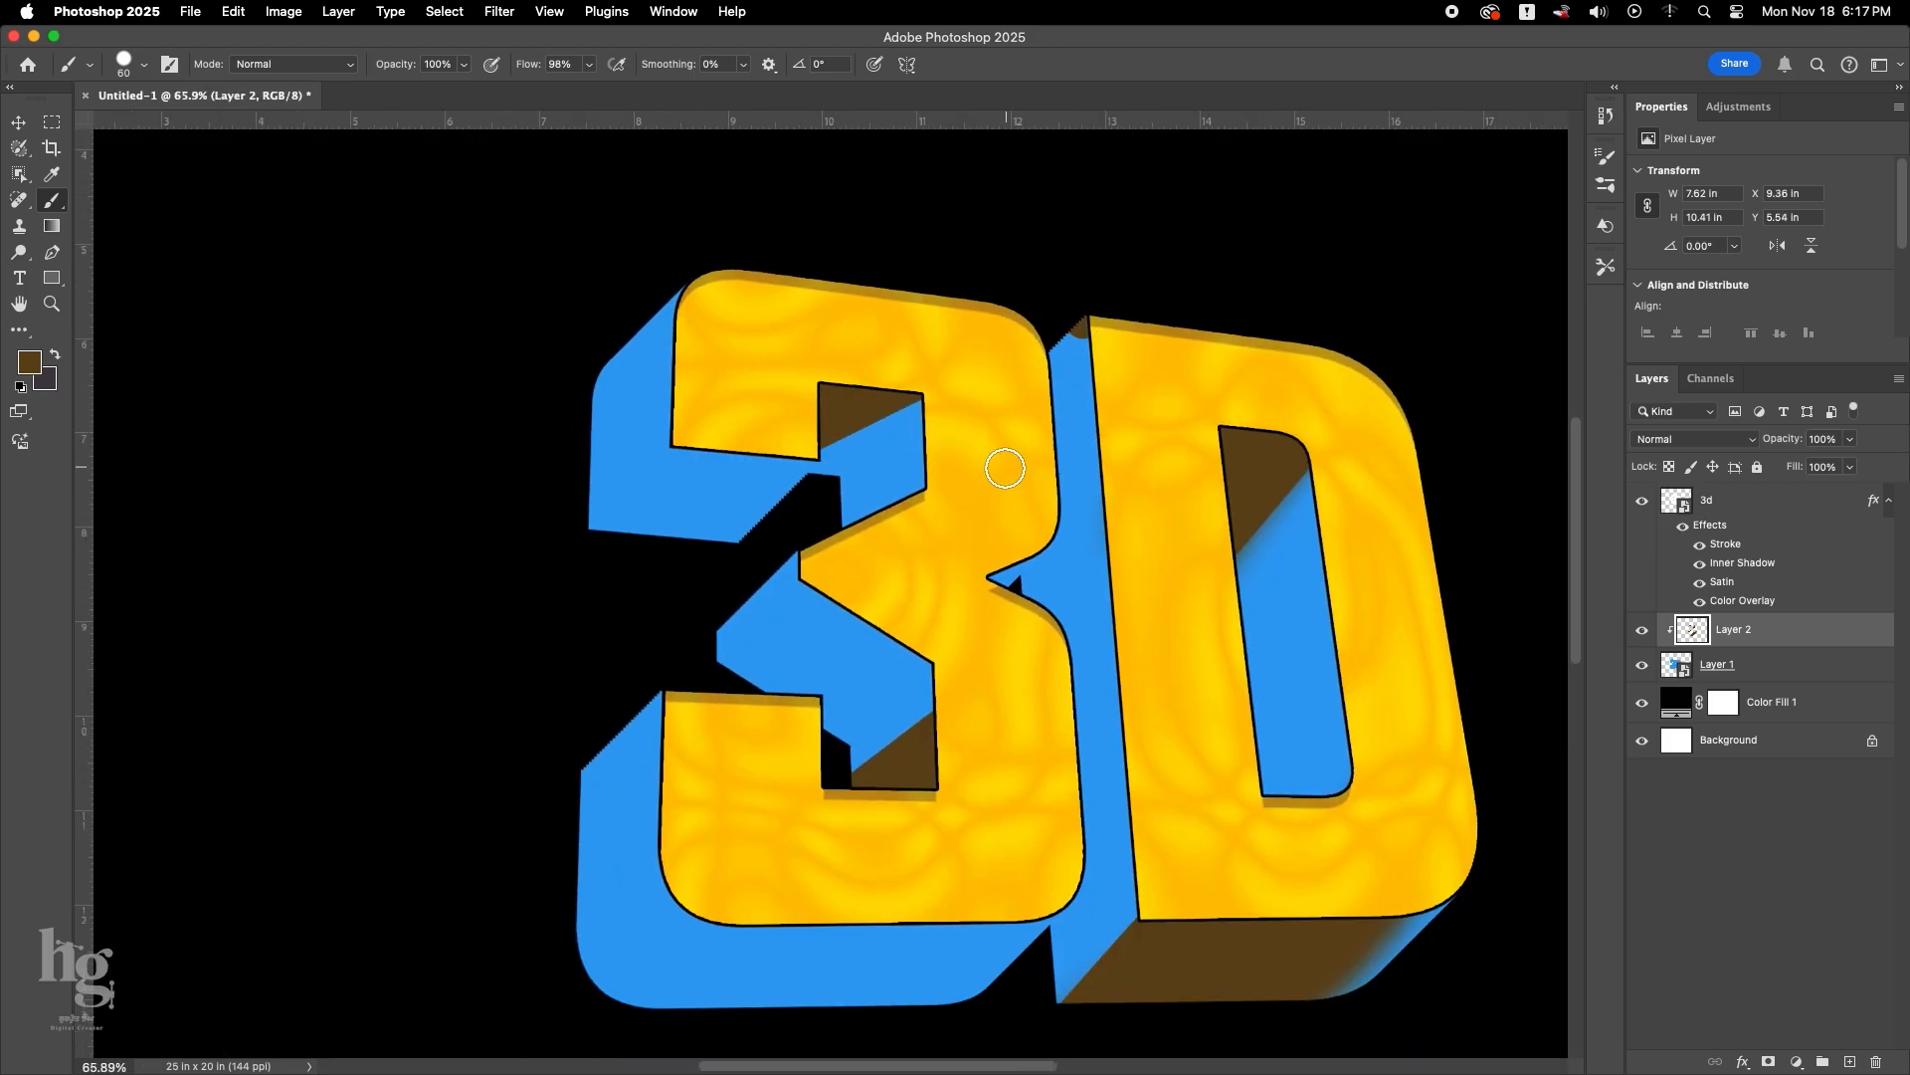
pyautogui.scroll(-2, 1087, 336)
pyautogui.scroll(-2, 1041, 471)
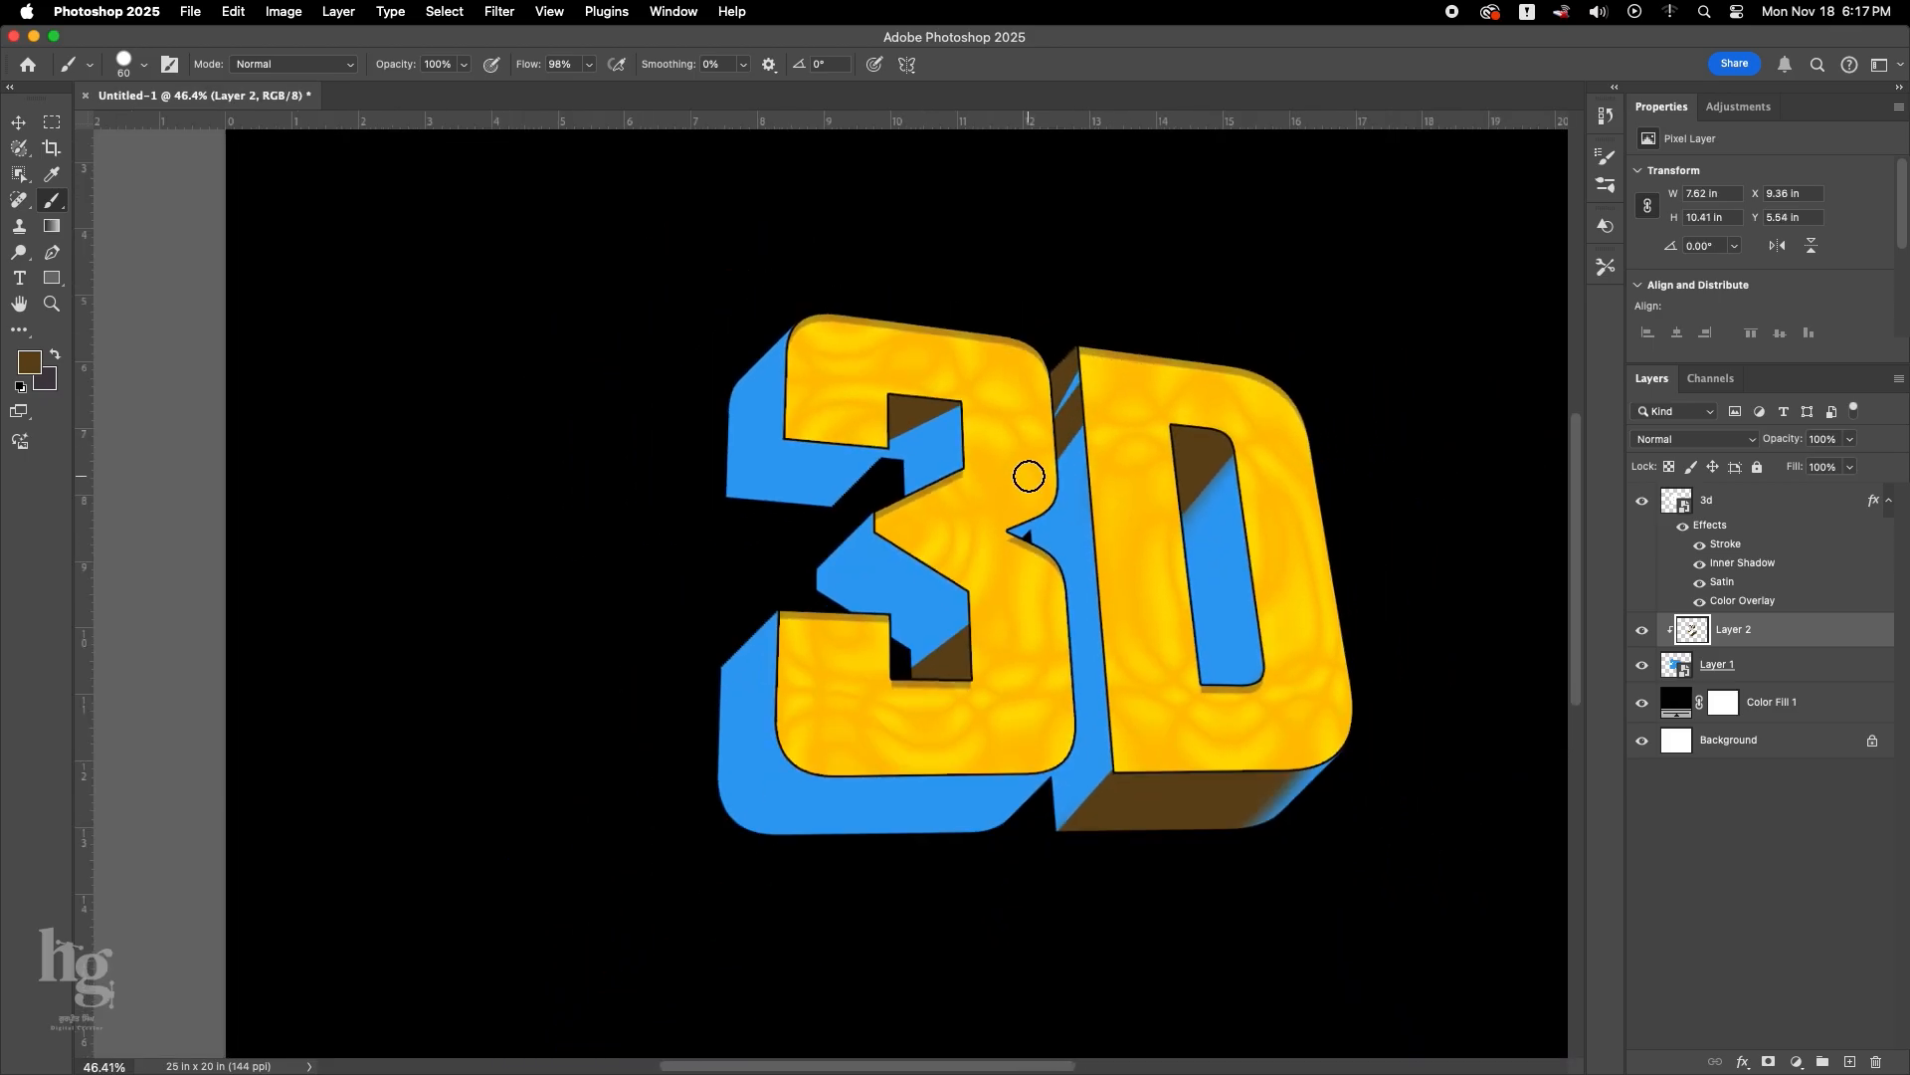
pyautogui.scroll(-4, 1045, 414)
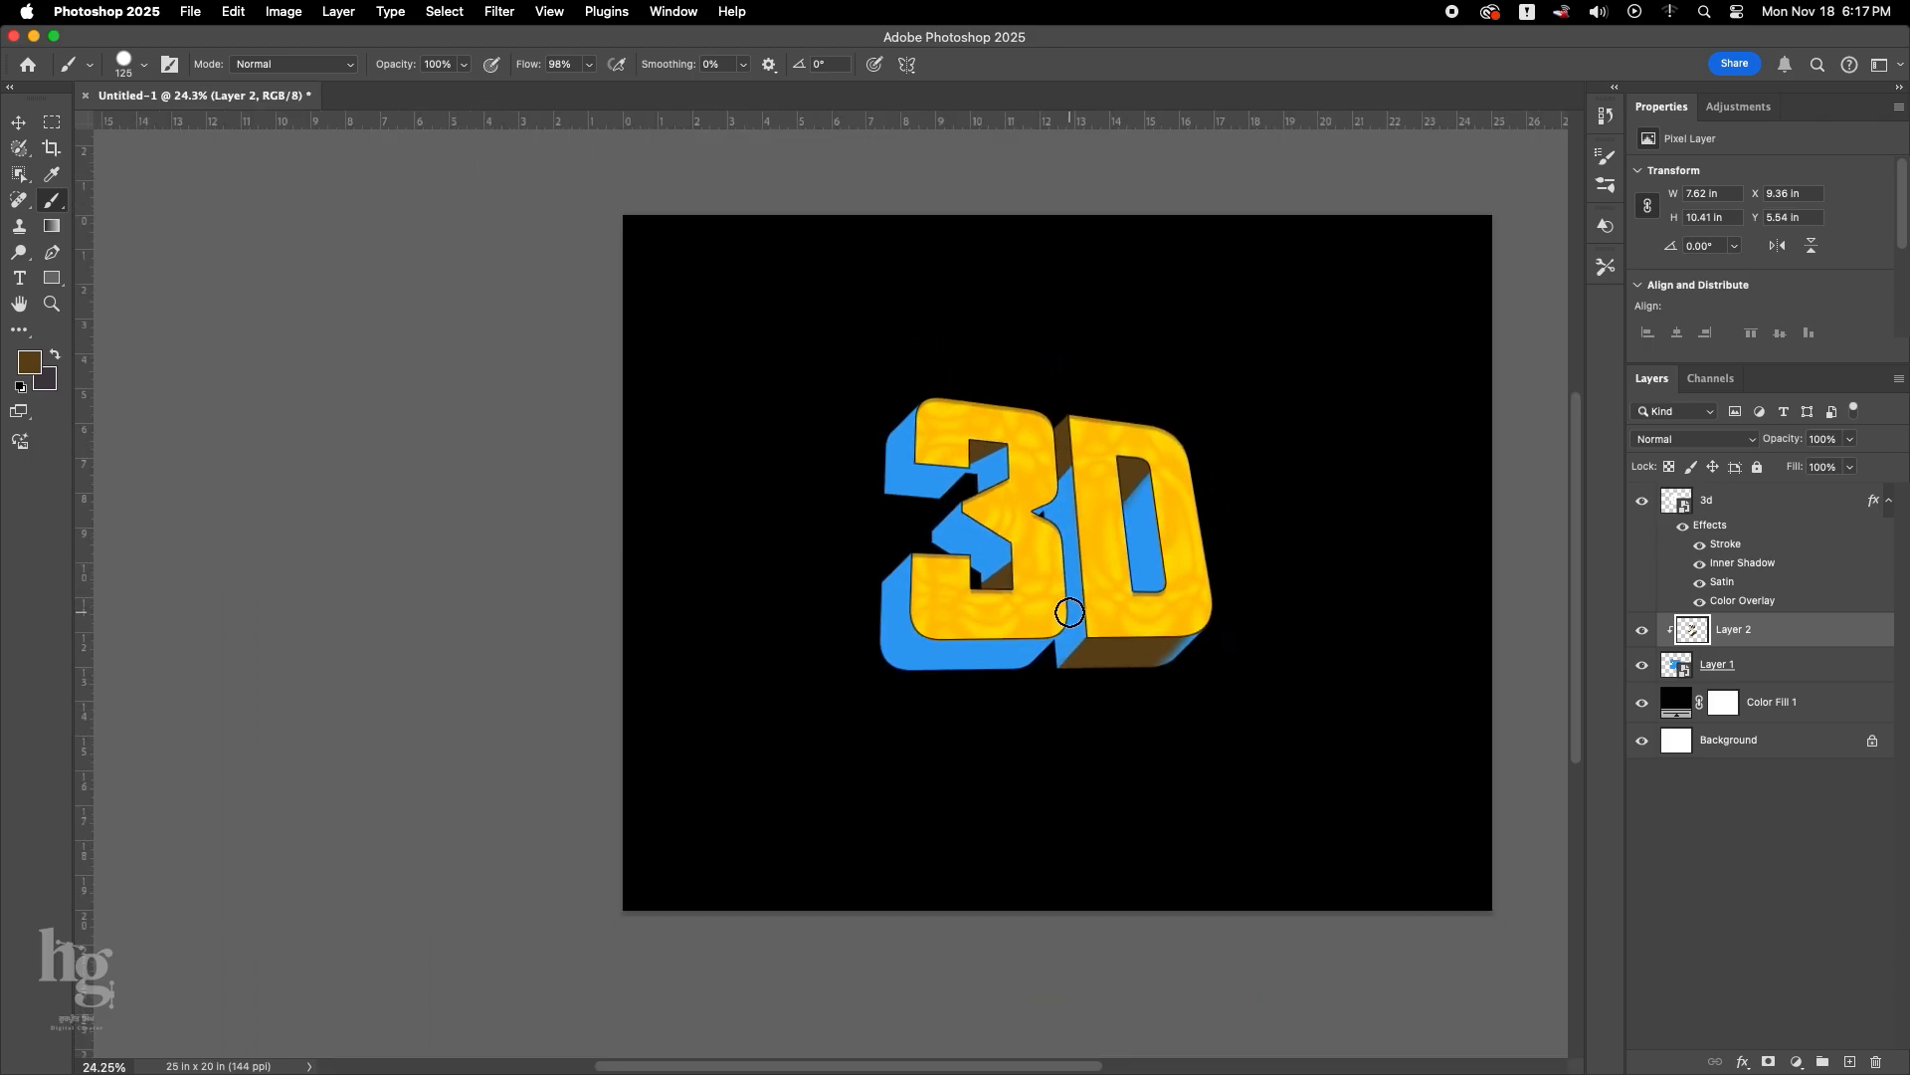
# Switch to a Soft Round brush and paint a soft brown shadow at the right end of the 3's upper arm underside.
pyautogui.scroll(4, 920, 479)
pyautogui.press('[')
pyautogui.press('[')
pyautogui.press('[')
pyautogui.press('[')
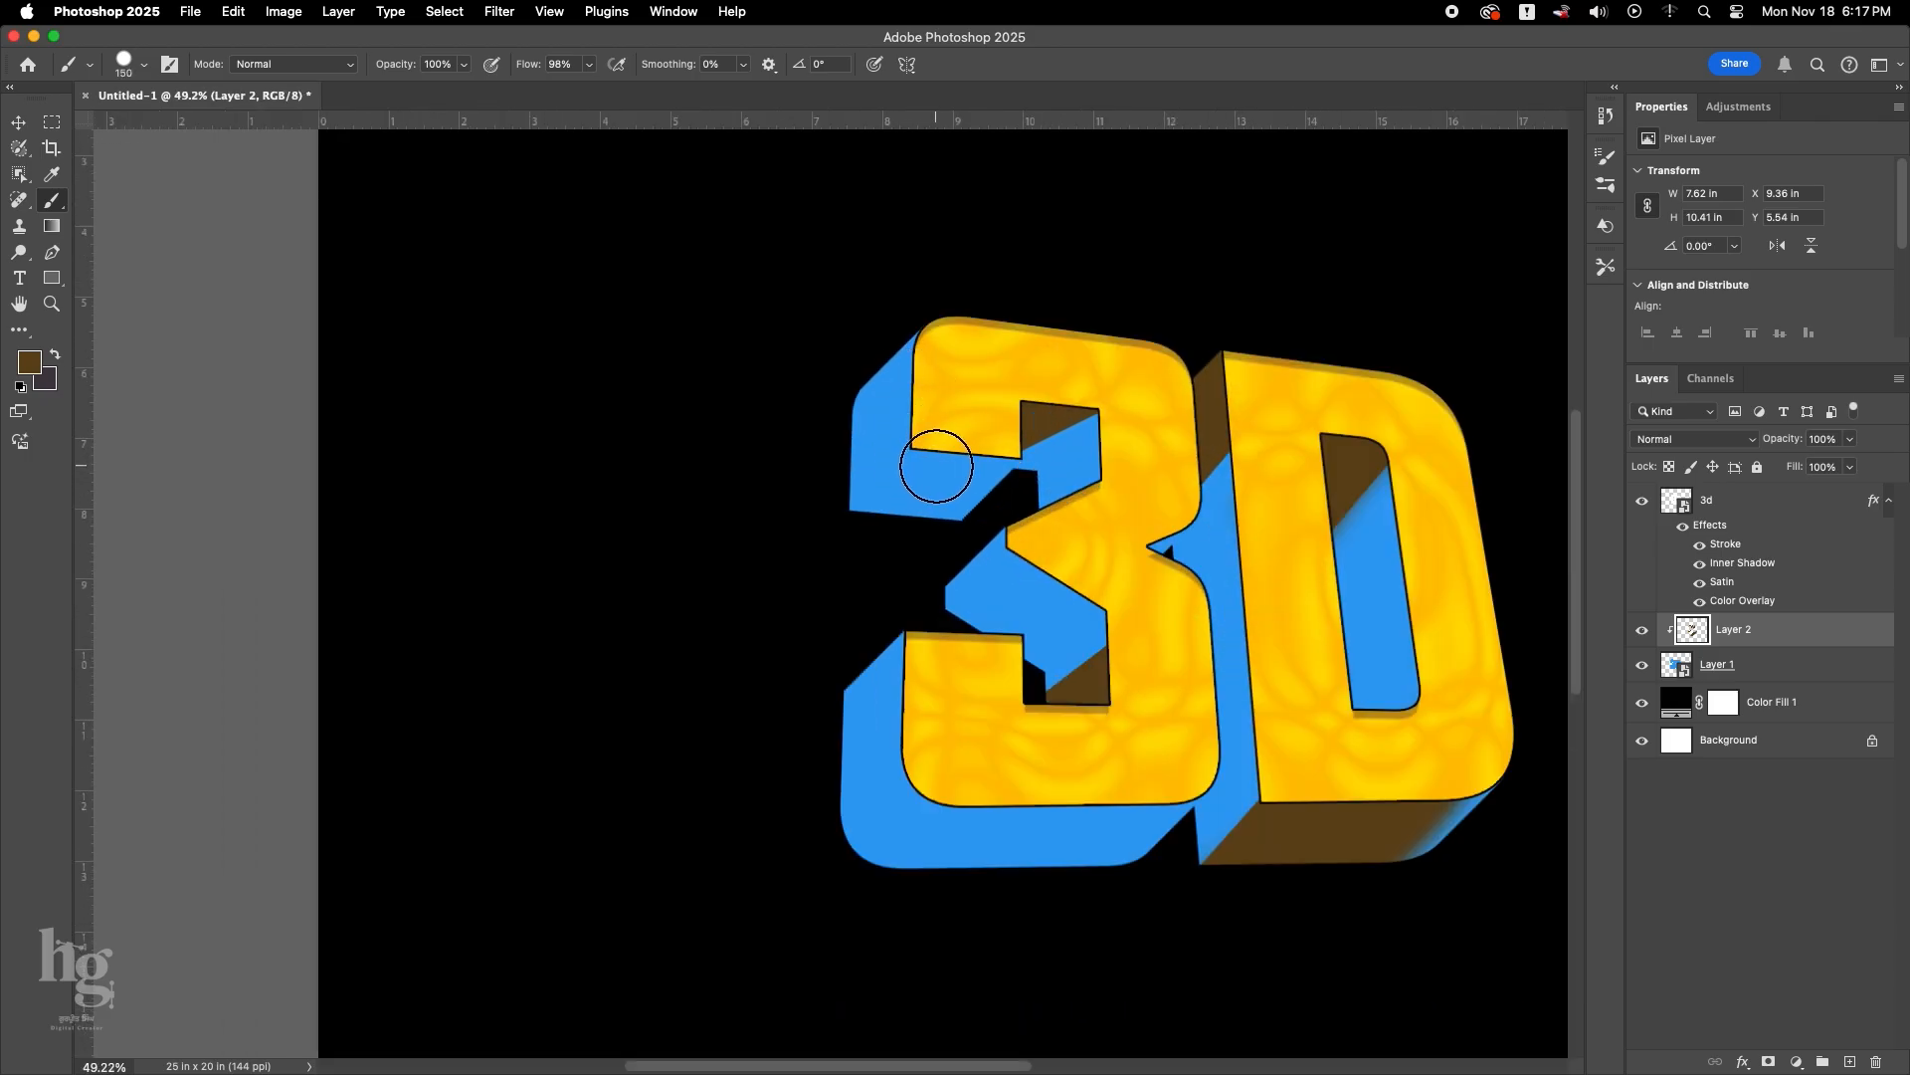
pyautogui.rightClick(998, 449)
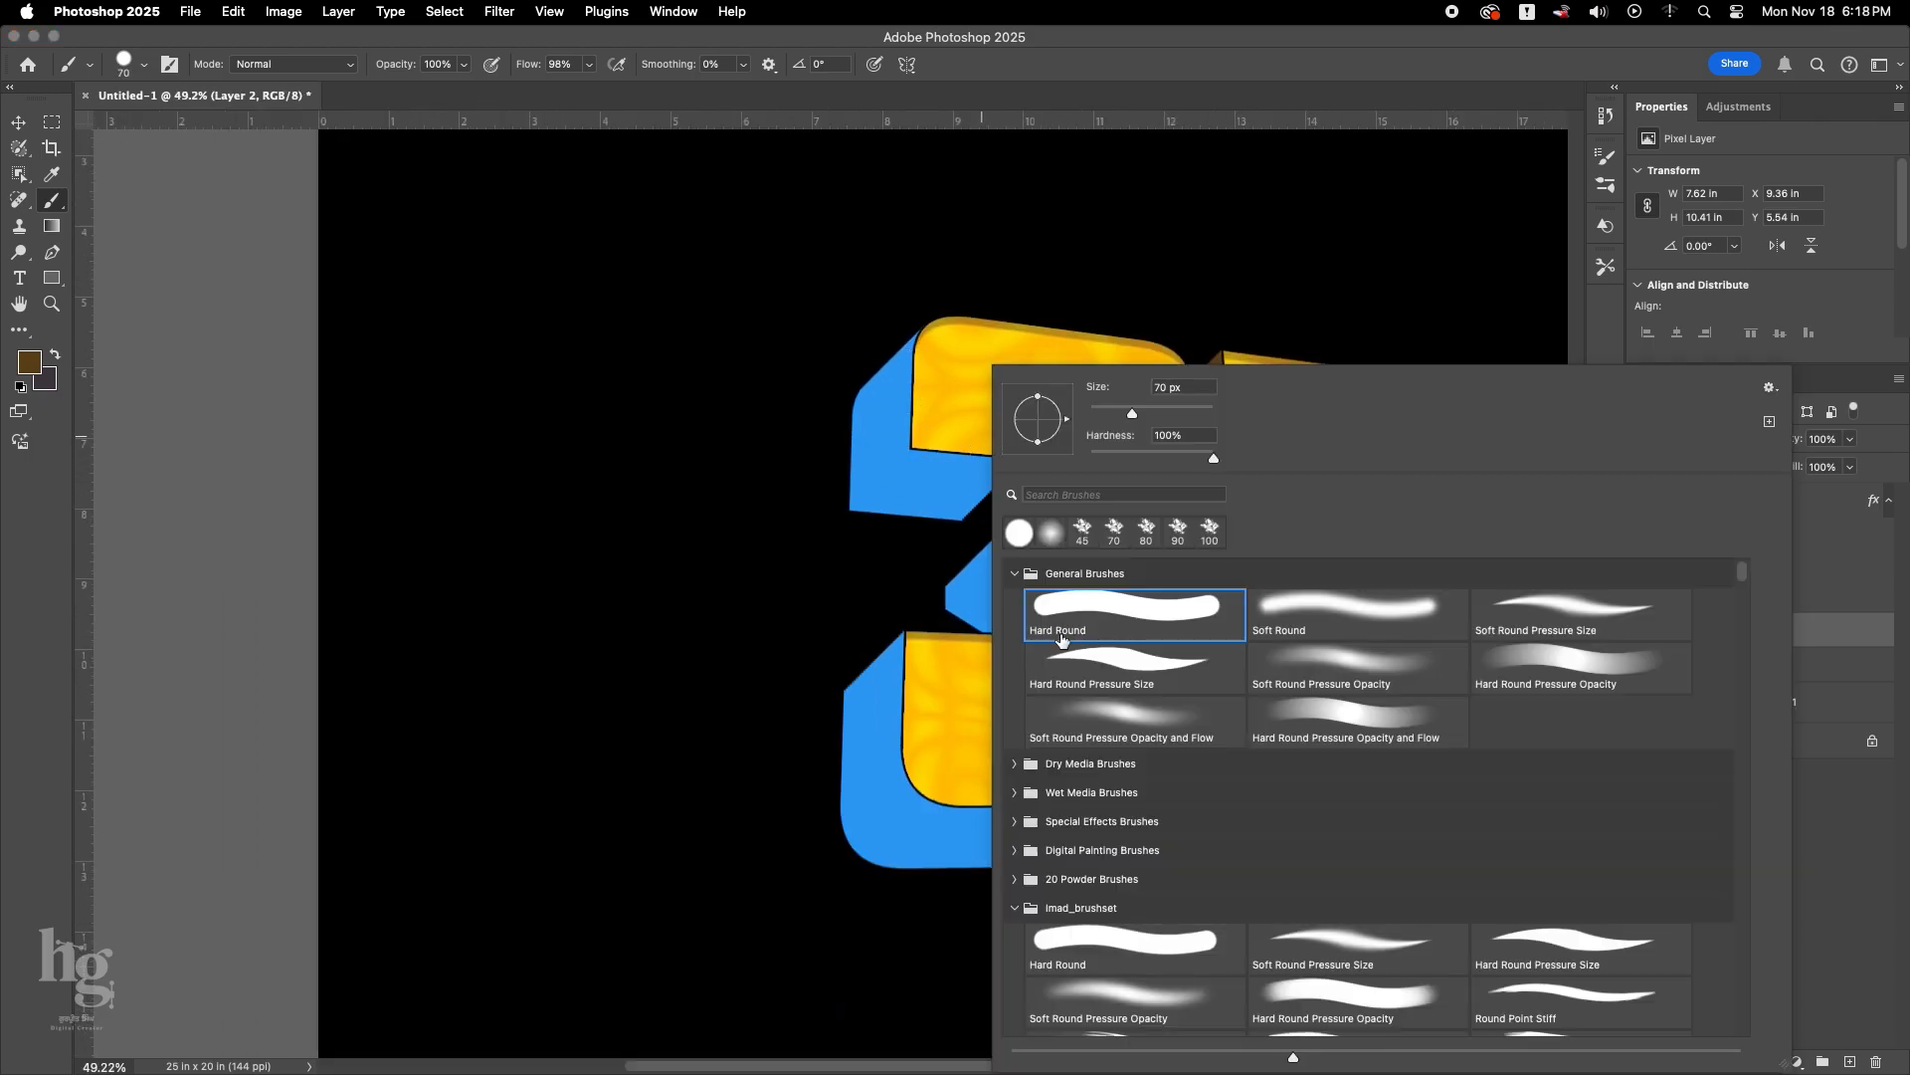
pyautogui.click(1333, 615)
pyautogui.press('Return')
pyautogui.scroll(1, 987, 463)
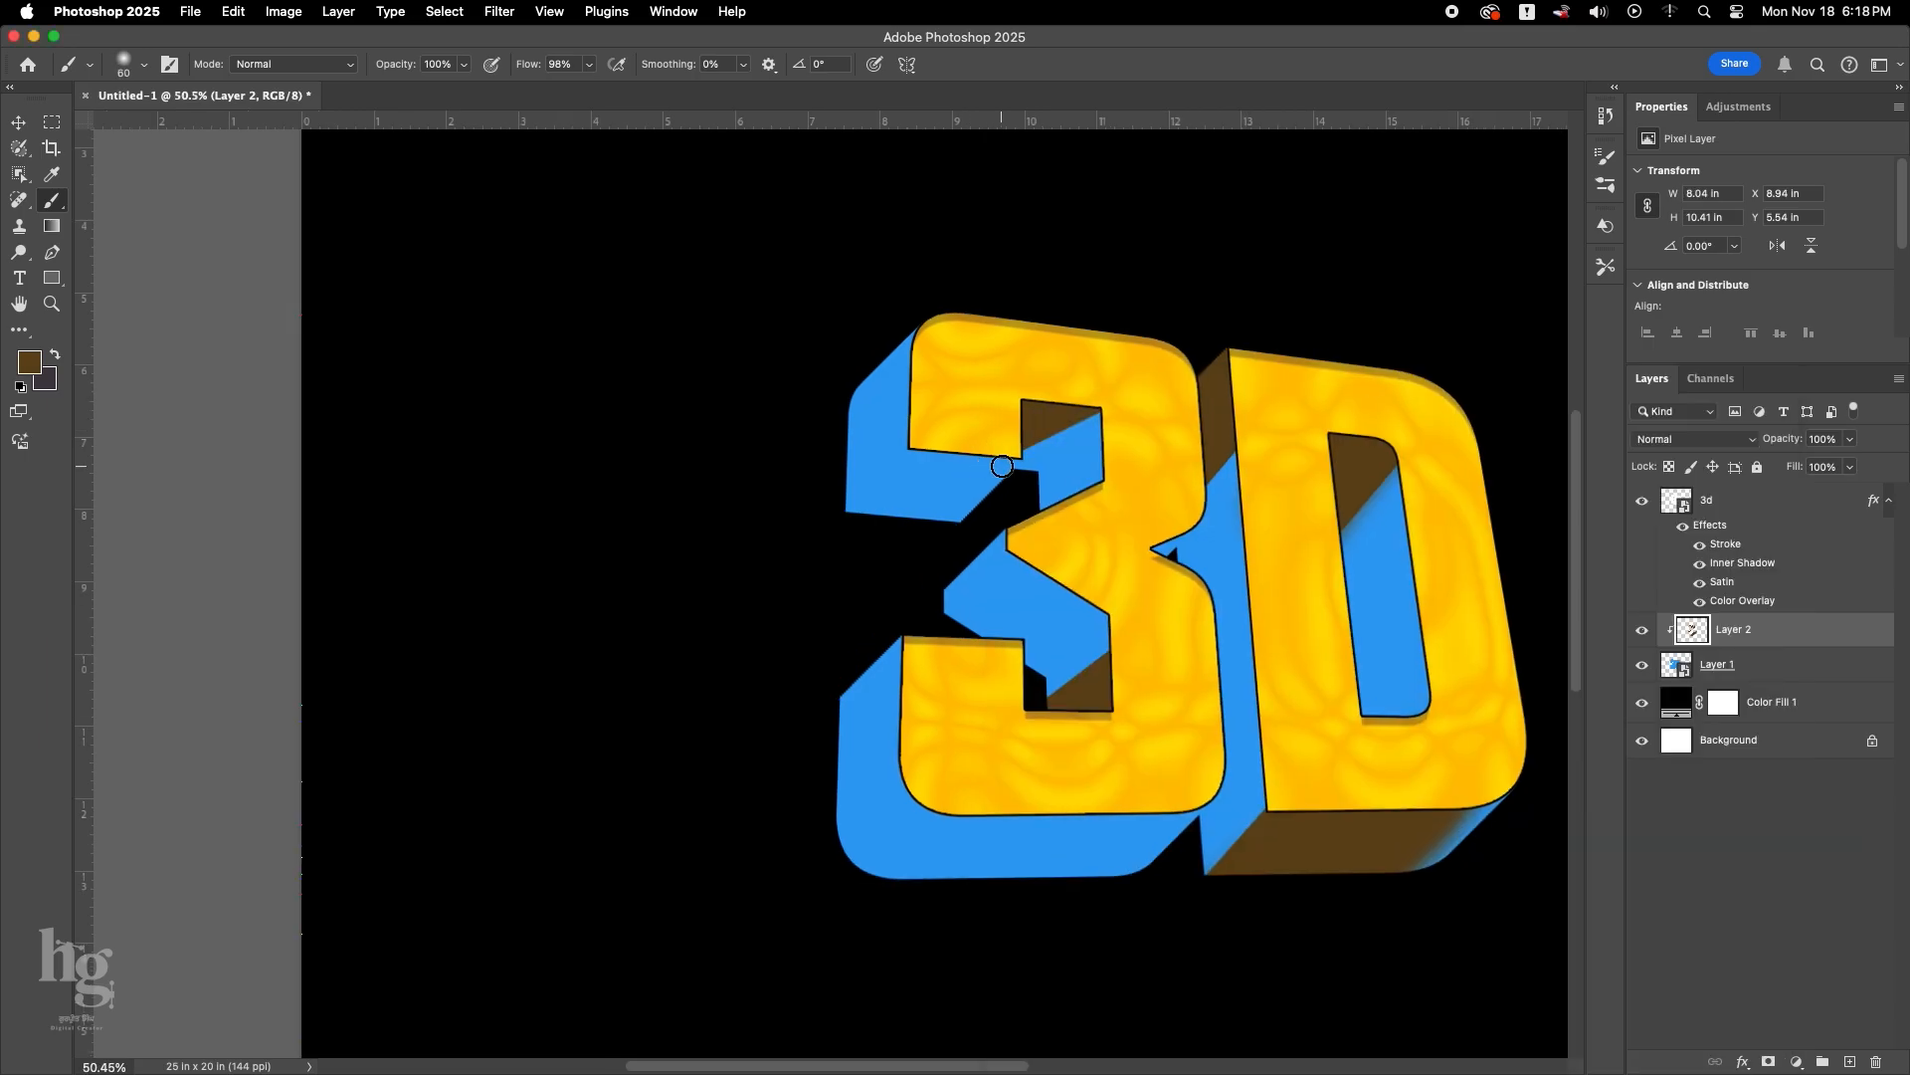
pyautogui.moveTo(937, 539); pyautogui.dragTo(1000, 462)
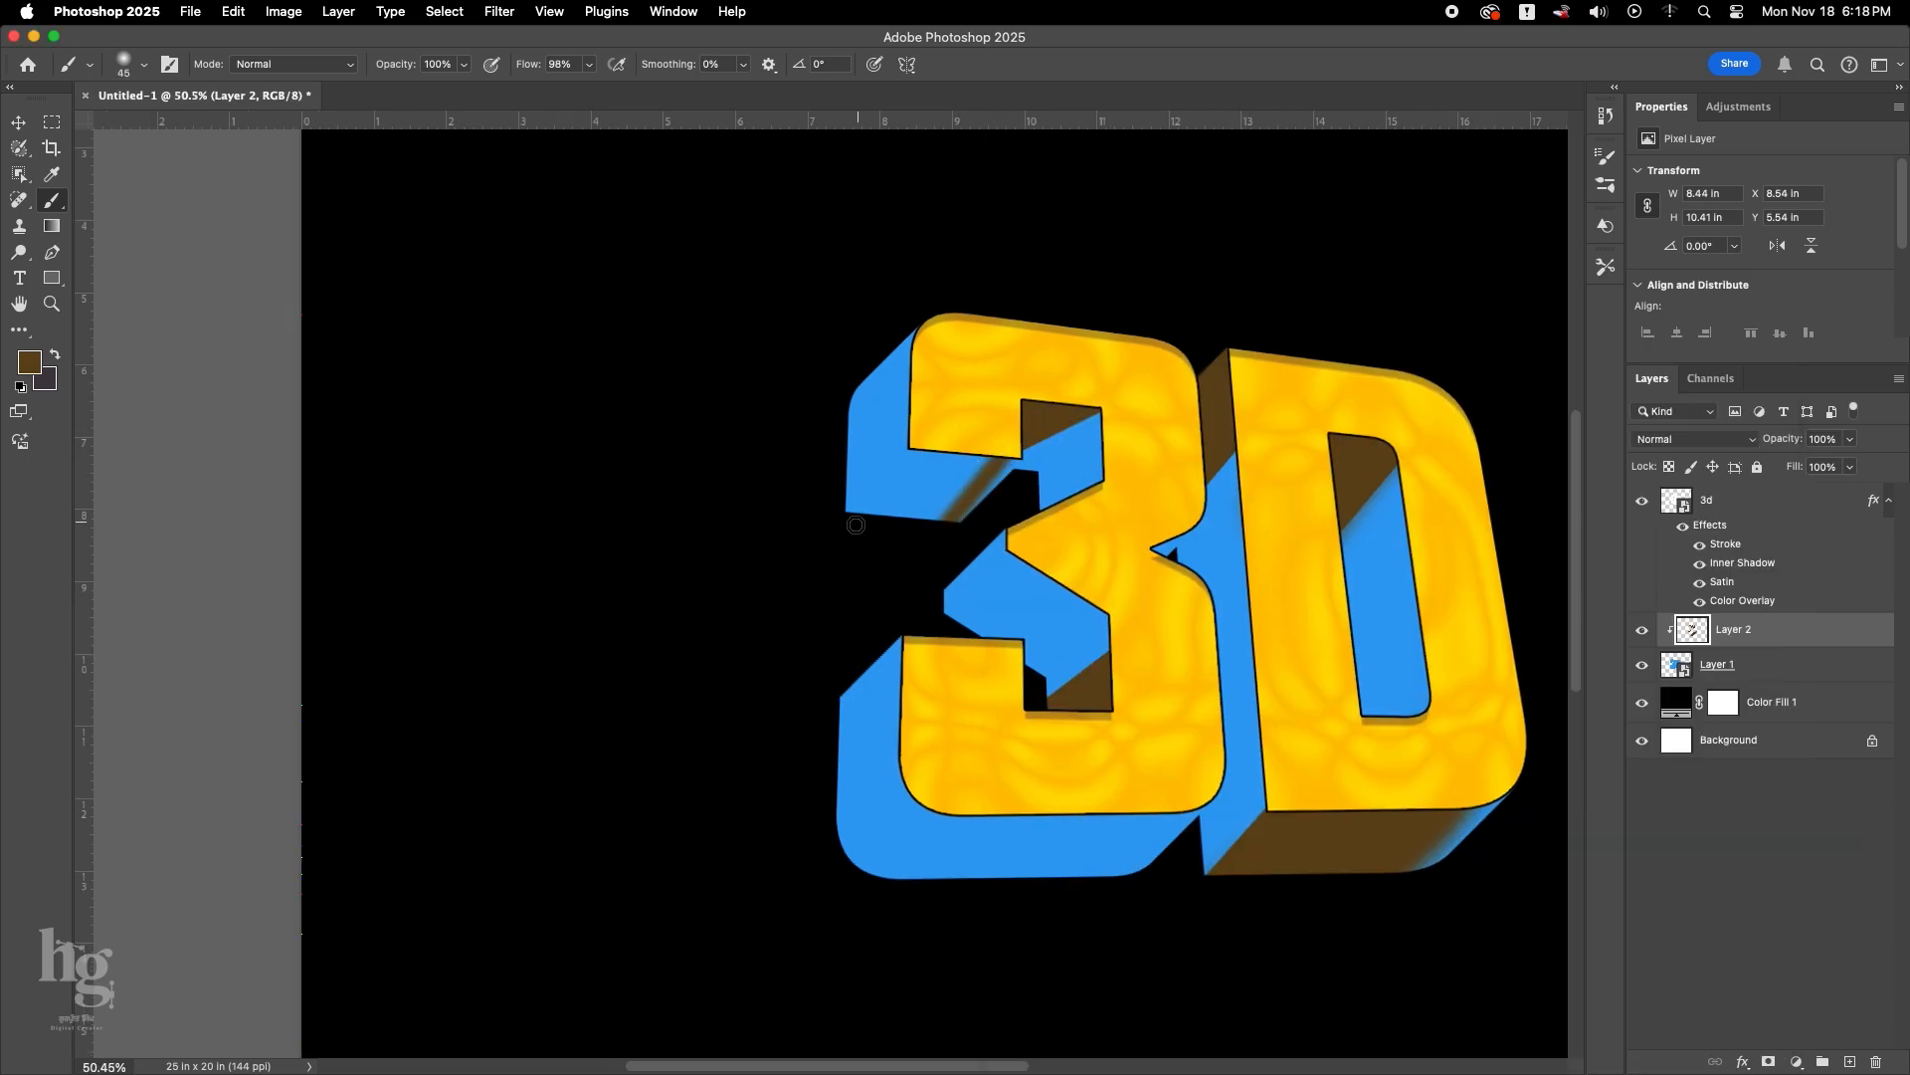
# Switch to a Hard Round brush and fill the rest of the 3's upper arm underside with brown.
pyautogui.rightClick(946, 455)
pyautogui.press(',')
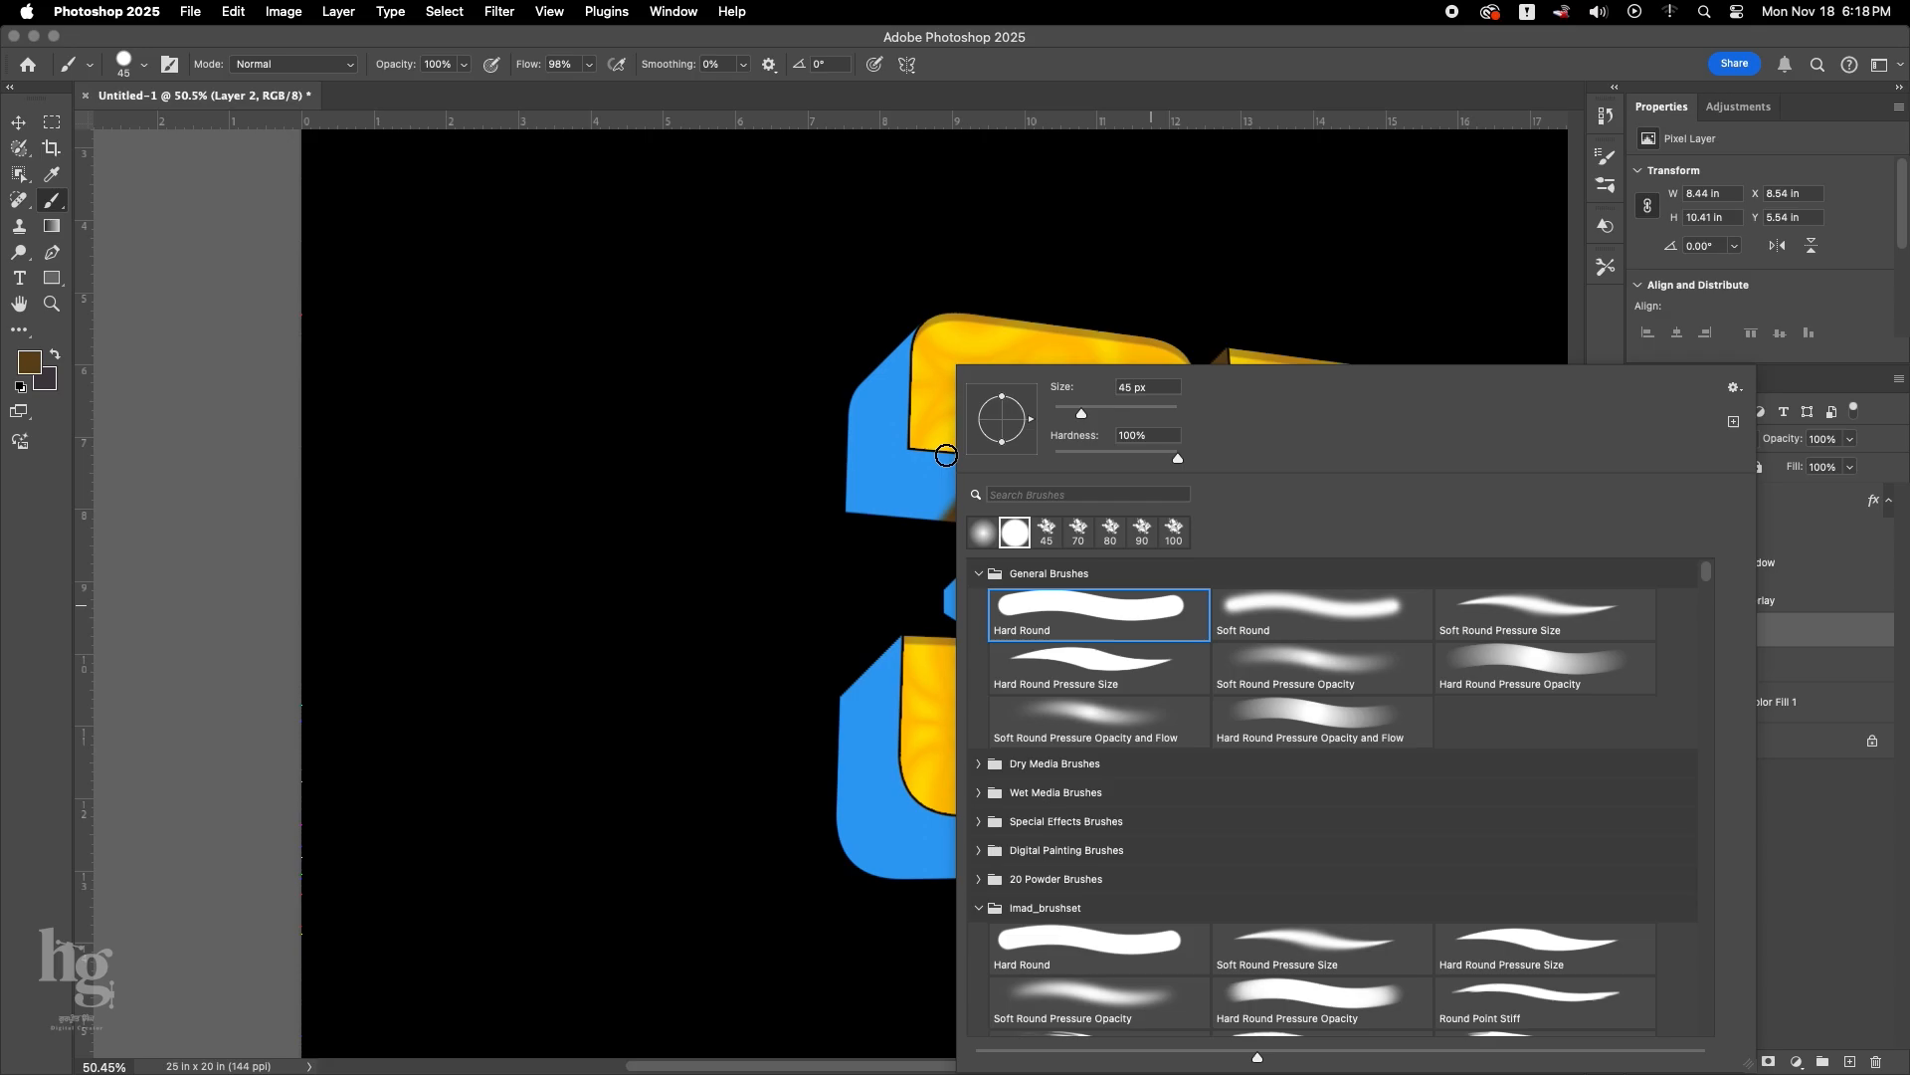
pyautogui.press('Return')
pyautogui.moveTo(857, 528)
pyautogui.mouseDown()
pyautogui.moveTo(952, 432)
pyautogui.moveTo(853, 538)
pyautogui.moveTo(1007, 444)
pyautogui.moveTo(927, 535)
pyautogui.moveTo(964, 466)
pyautogui.moveTo(904, 494)
pyautogui.moveTo(950, 475)
pyautogui.moveTo(911, 520)
pyautogui.moveTo(962, 460)
pyautogui.mouseUp()
pyautogui.press(']')
pyautogui.scroll(-5, 875, 576)
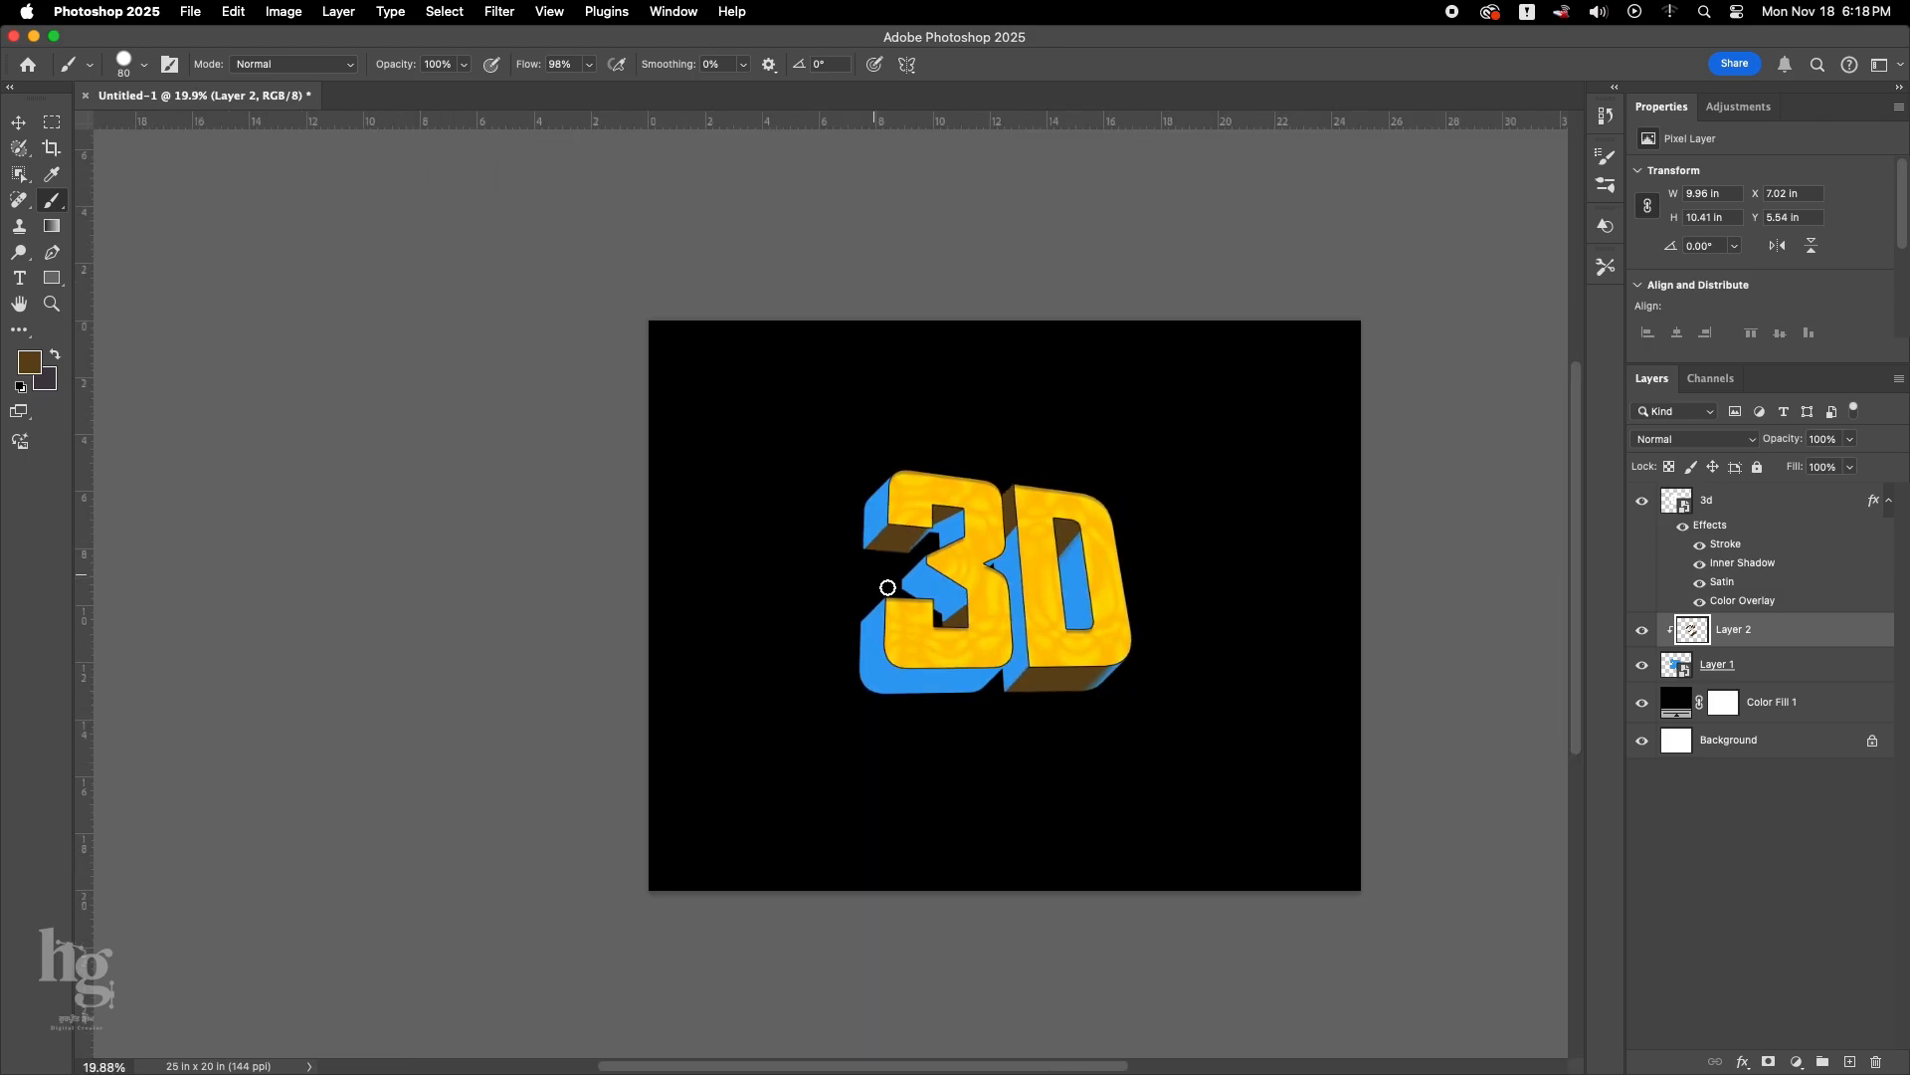
pyautogui.scroll(5, 917, 533)
pyautogui.scroll(3, 917, 532)
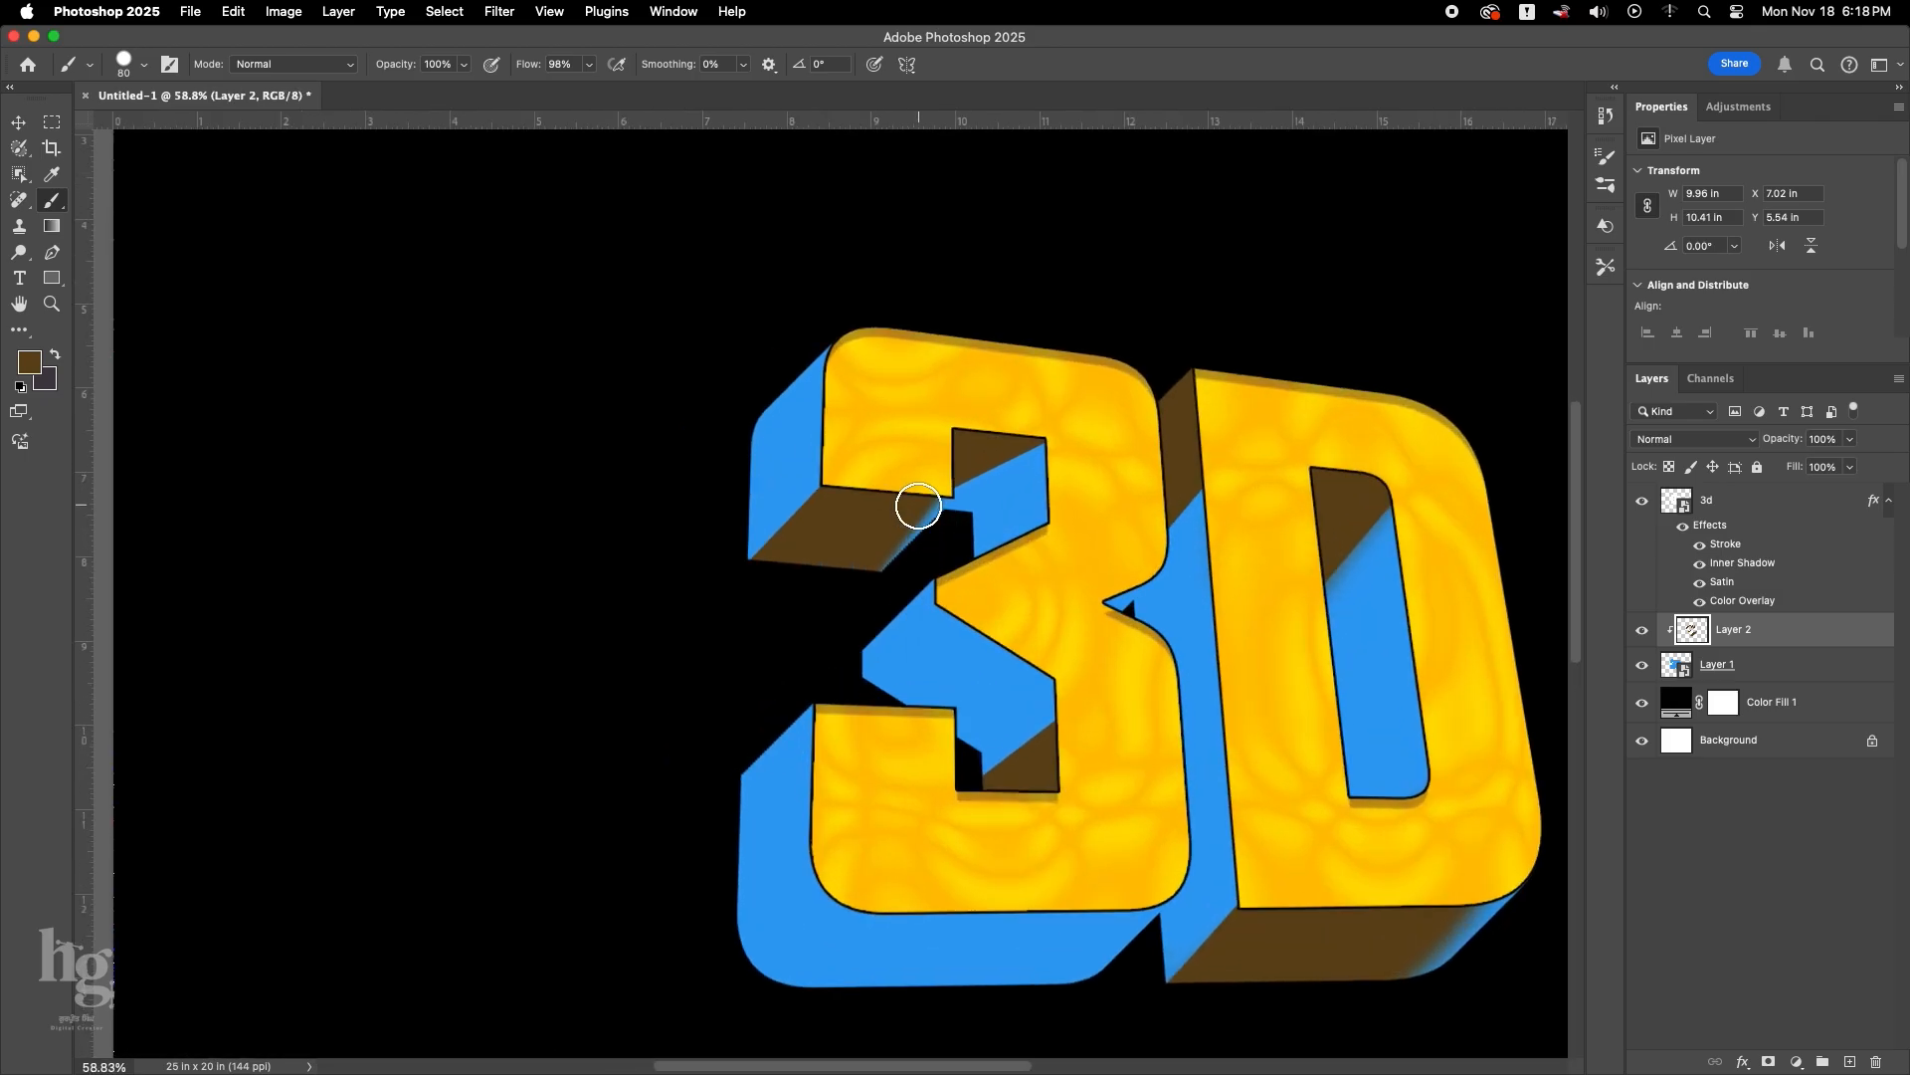
pyautogui.rightClick(917, 569)
pyautogui.press('Escape')
pyautogui.press('x')
pyautogui.scroll(4, 914, 535)
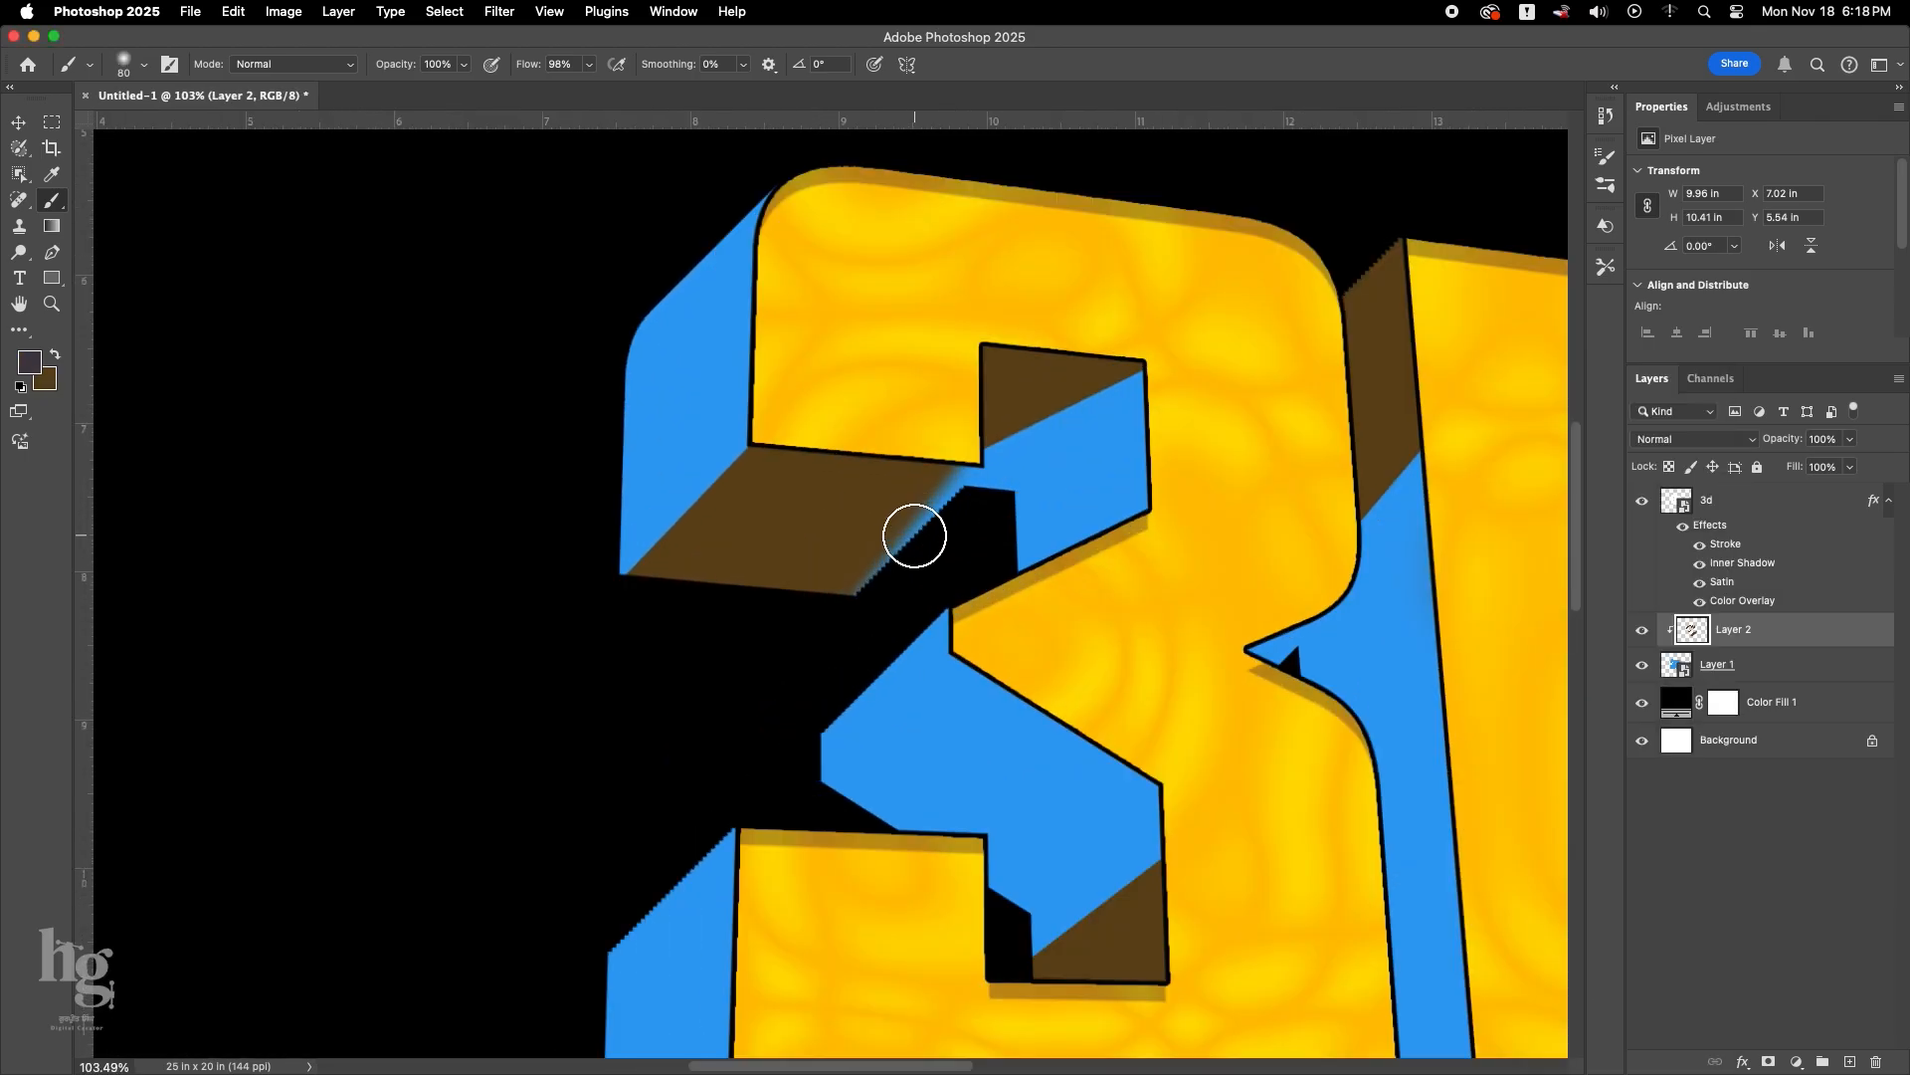
pyautogui.press('x')
pyautogui.press('e')
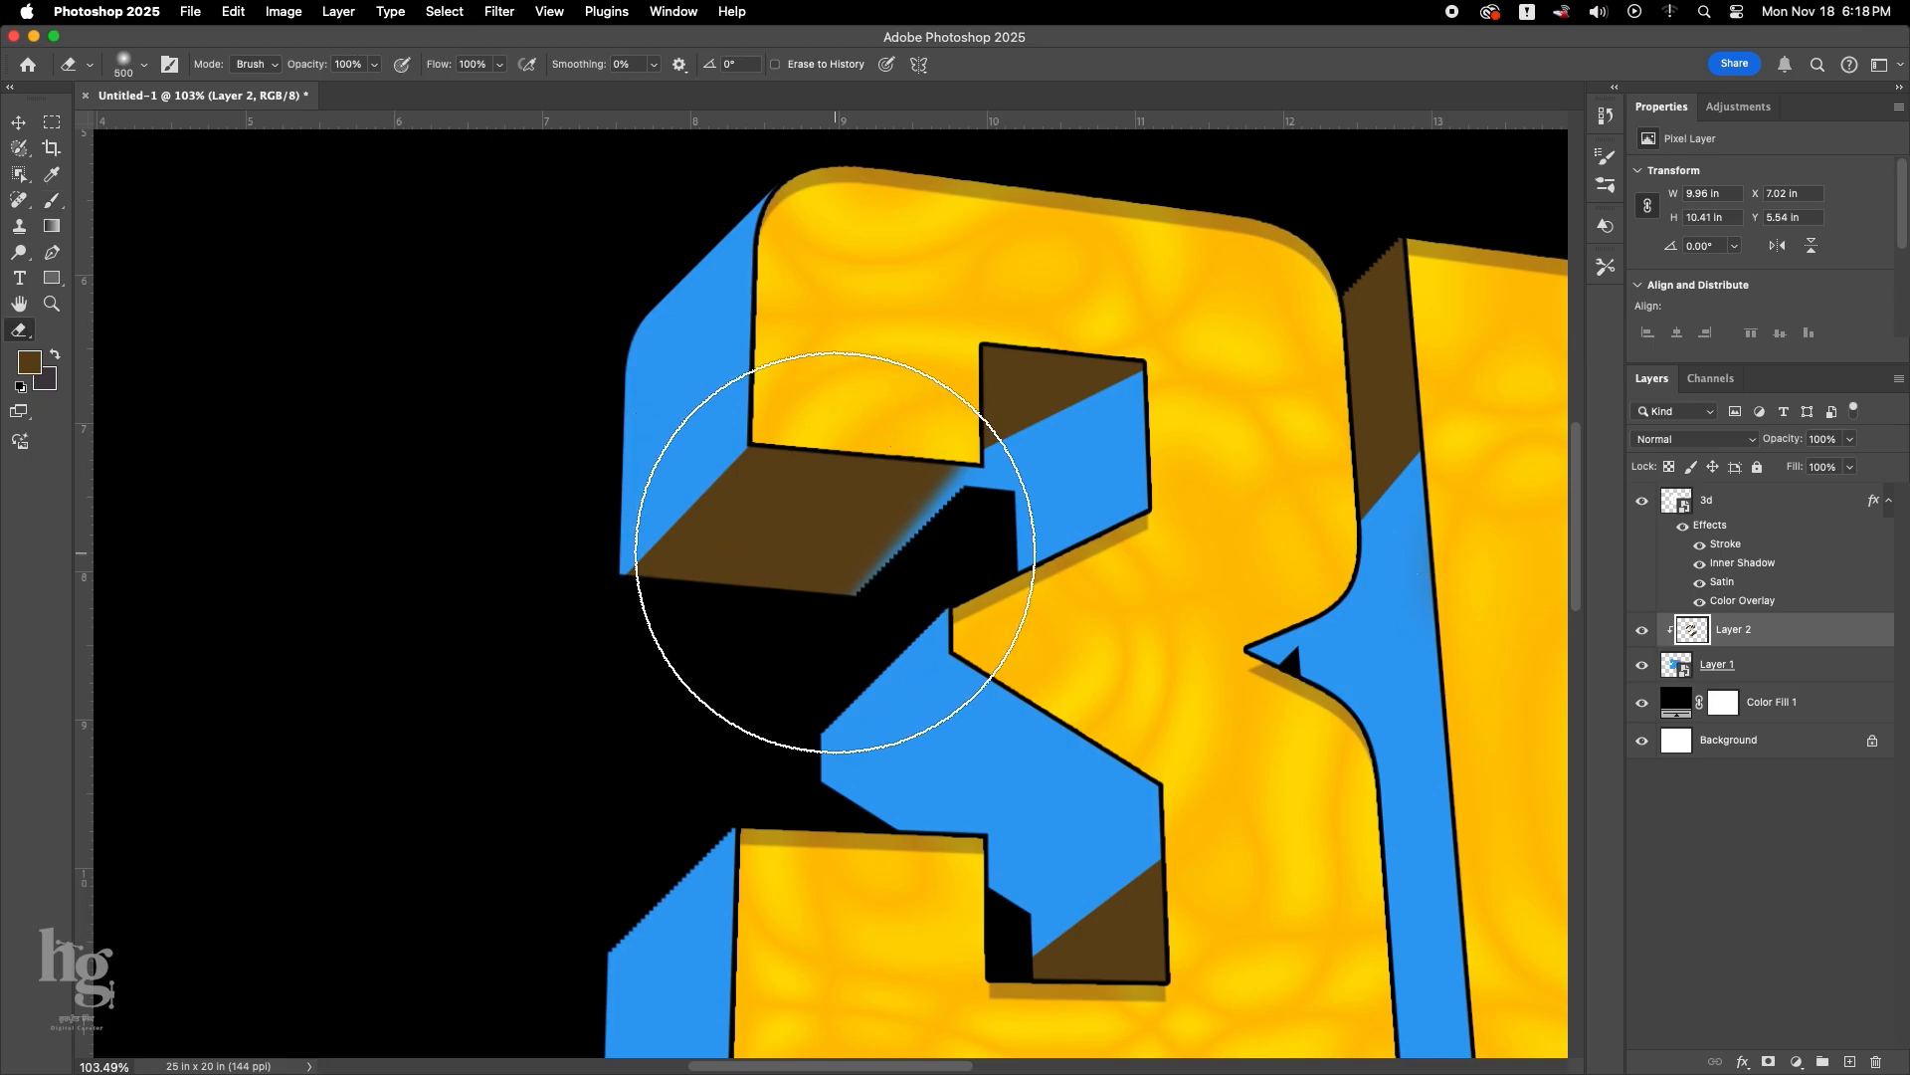
pyautogui.scroll(-6, 810, 554)
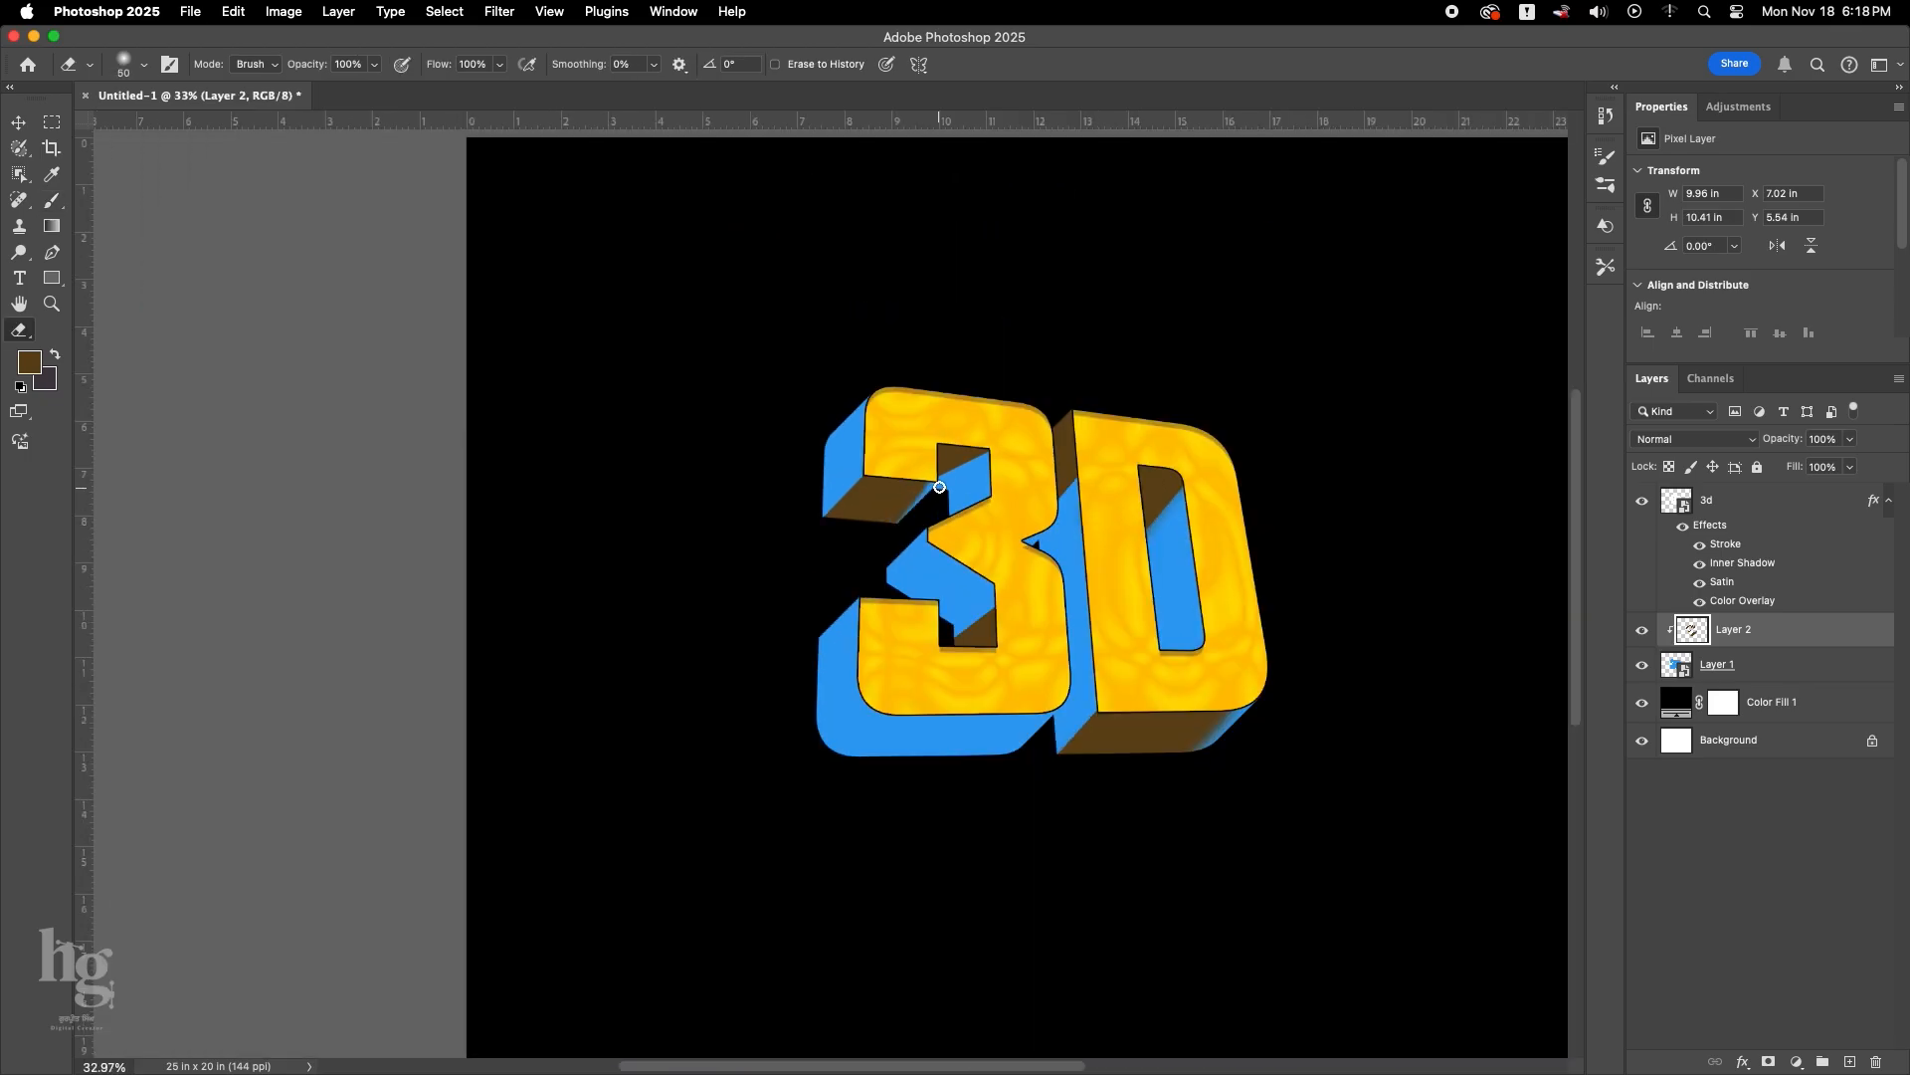
pyautogui.scroll(-2, 905, 518)
pyautogui.press('b')
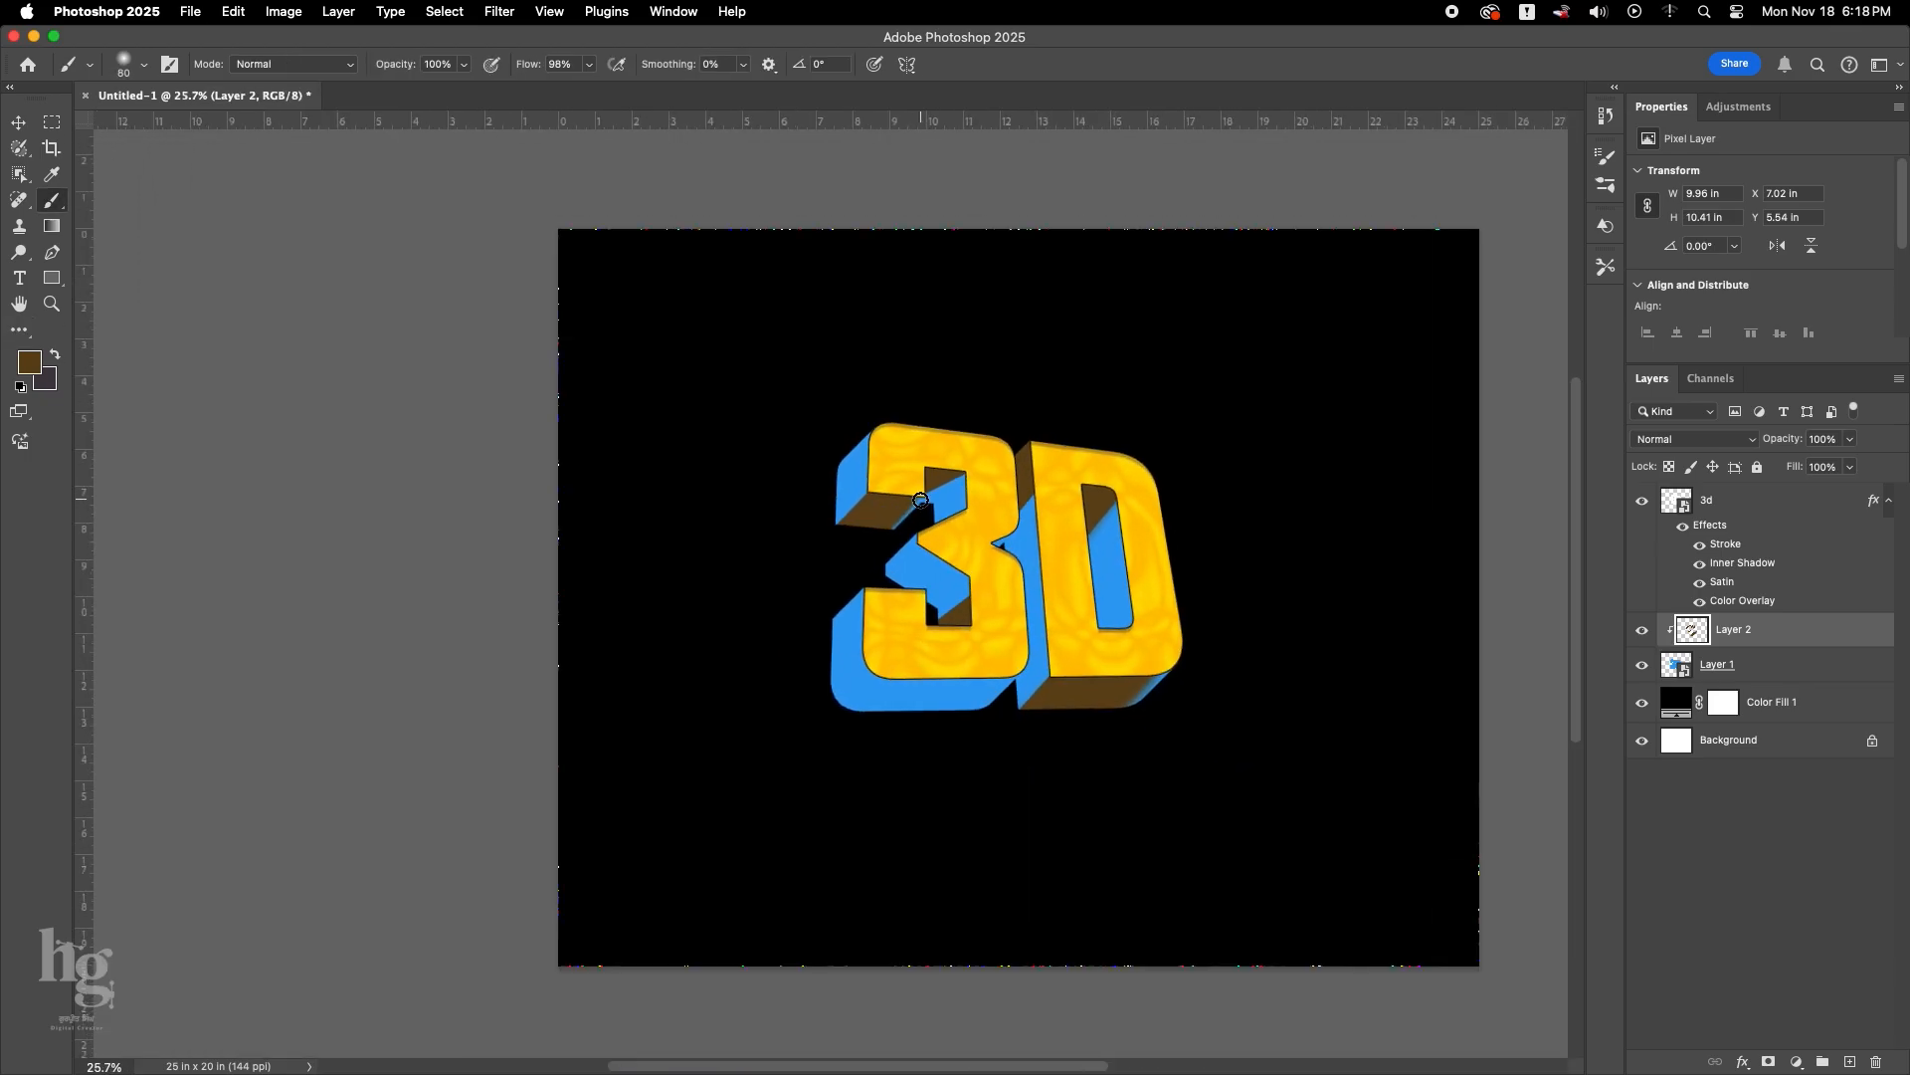
# Paint the underside of the 3's base extrusion brown, finishing its edges with a Hard Round brush.
pyautogui.scroll(-2, 923, 537)
pyautogui.scroll(3, 919, 612)
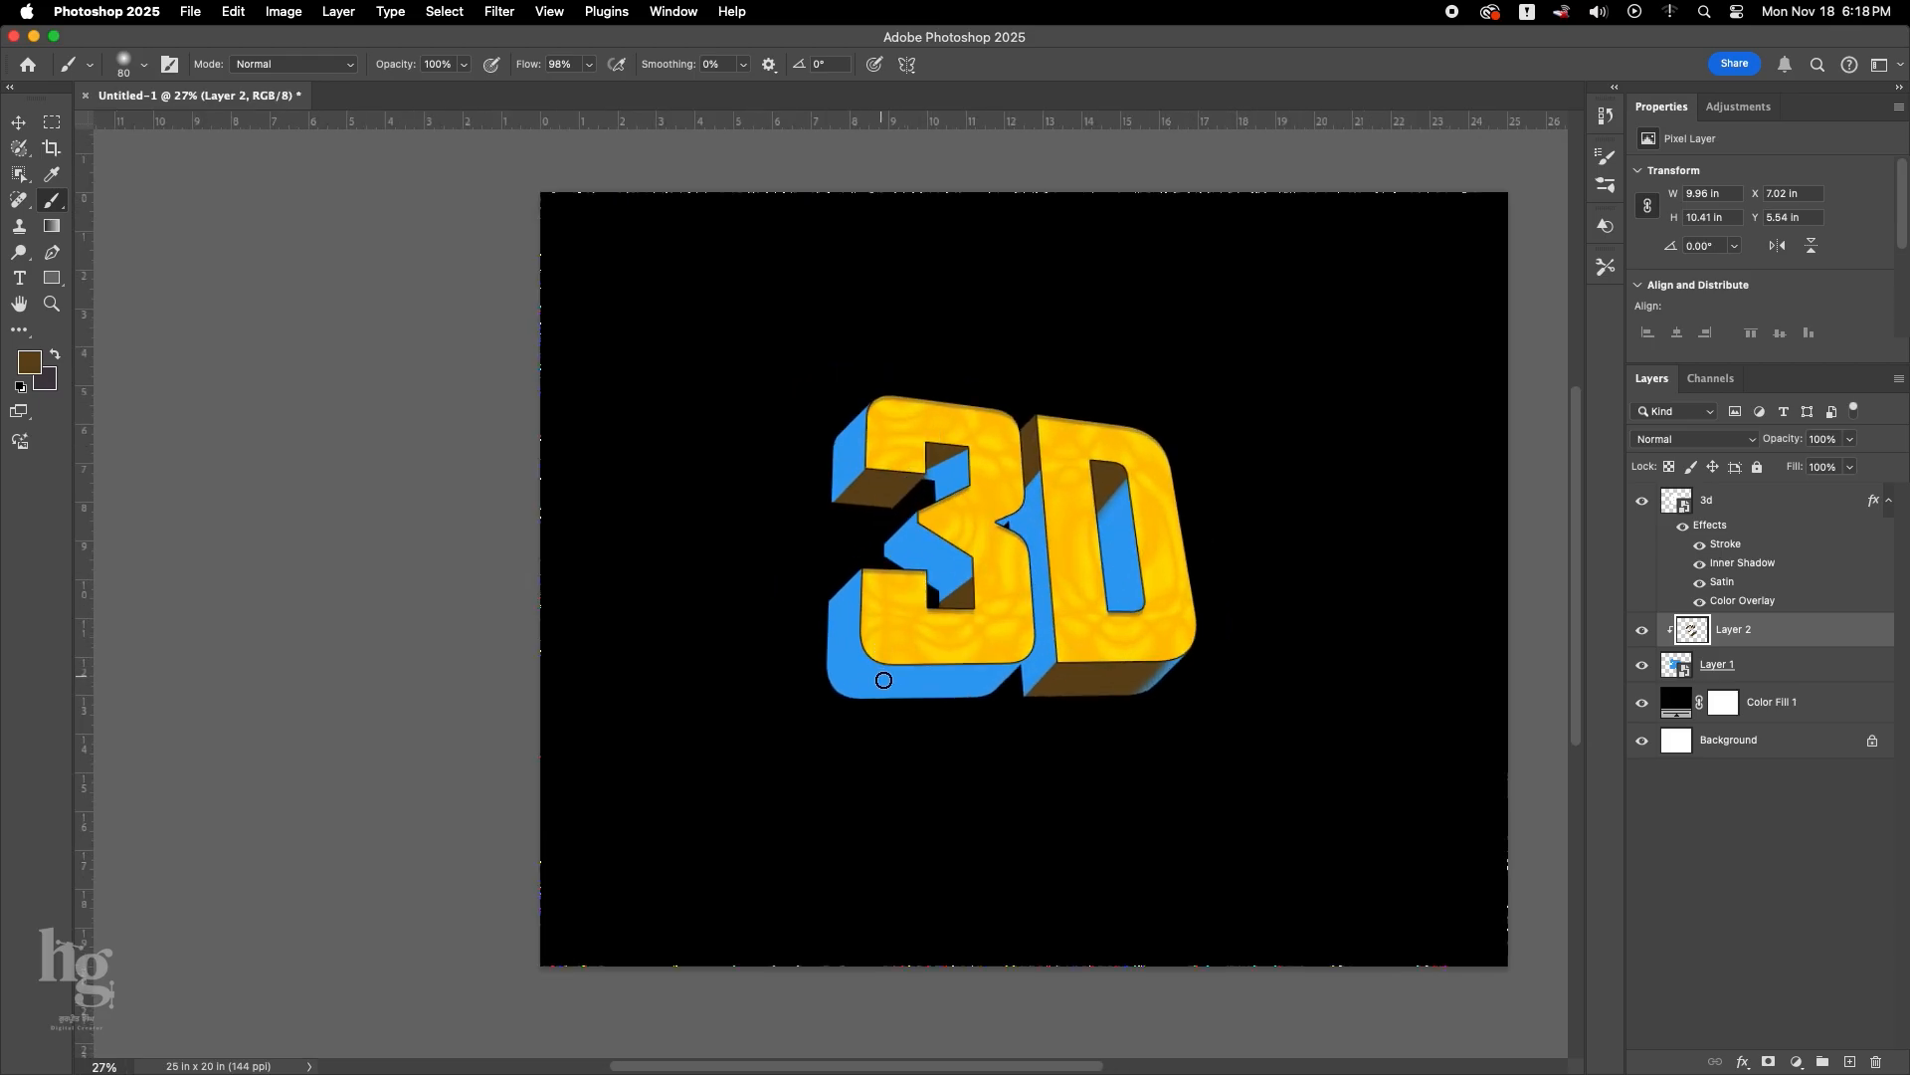
pyautogui.moveTo(956, 679)
pyautogui.mouseDown()
pyautogui.moveTo(961, 555)
pyautogui.moveTo(926, 627)
pyautogui.moveTo(859, 623)
pyautogui.mouseUp()
pyautogui.rightClick(968, 563)
pyautogui.click(981, 616)
pyautogui.click(897, 556)
pyautogui.press('super+z')
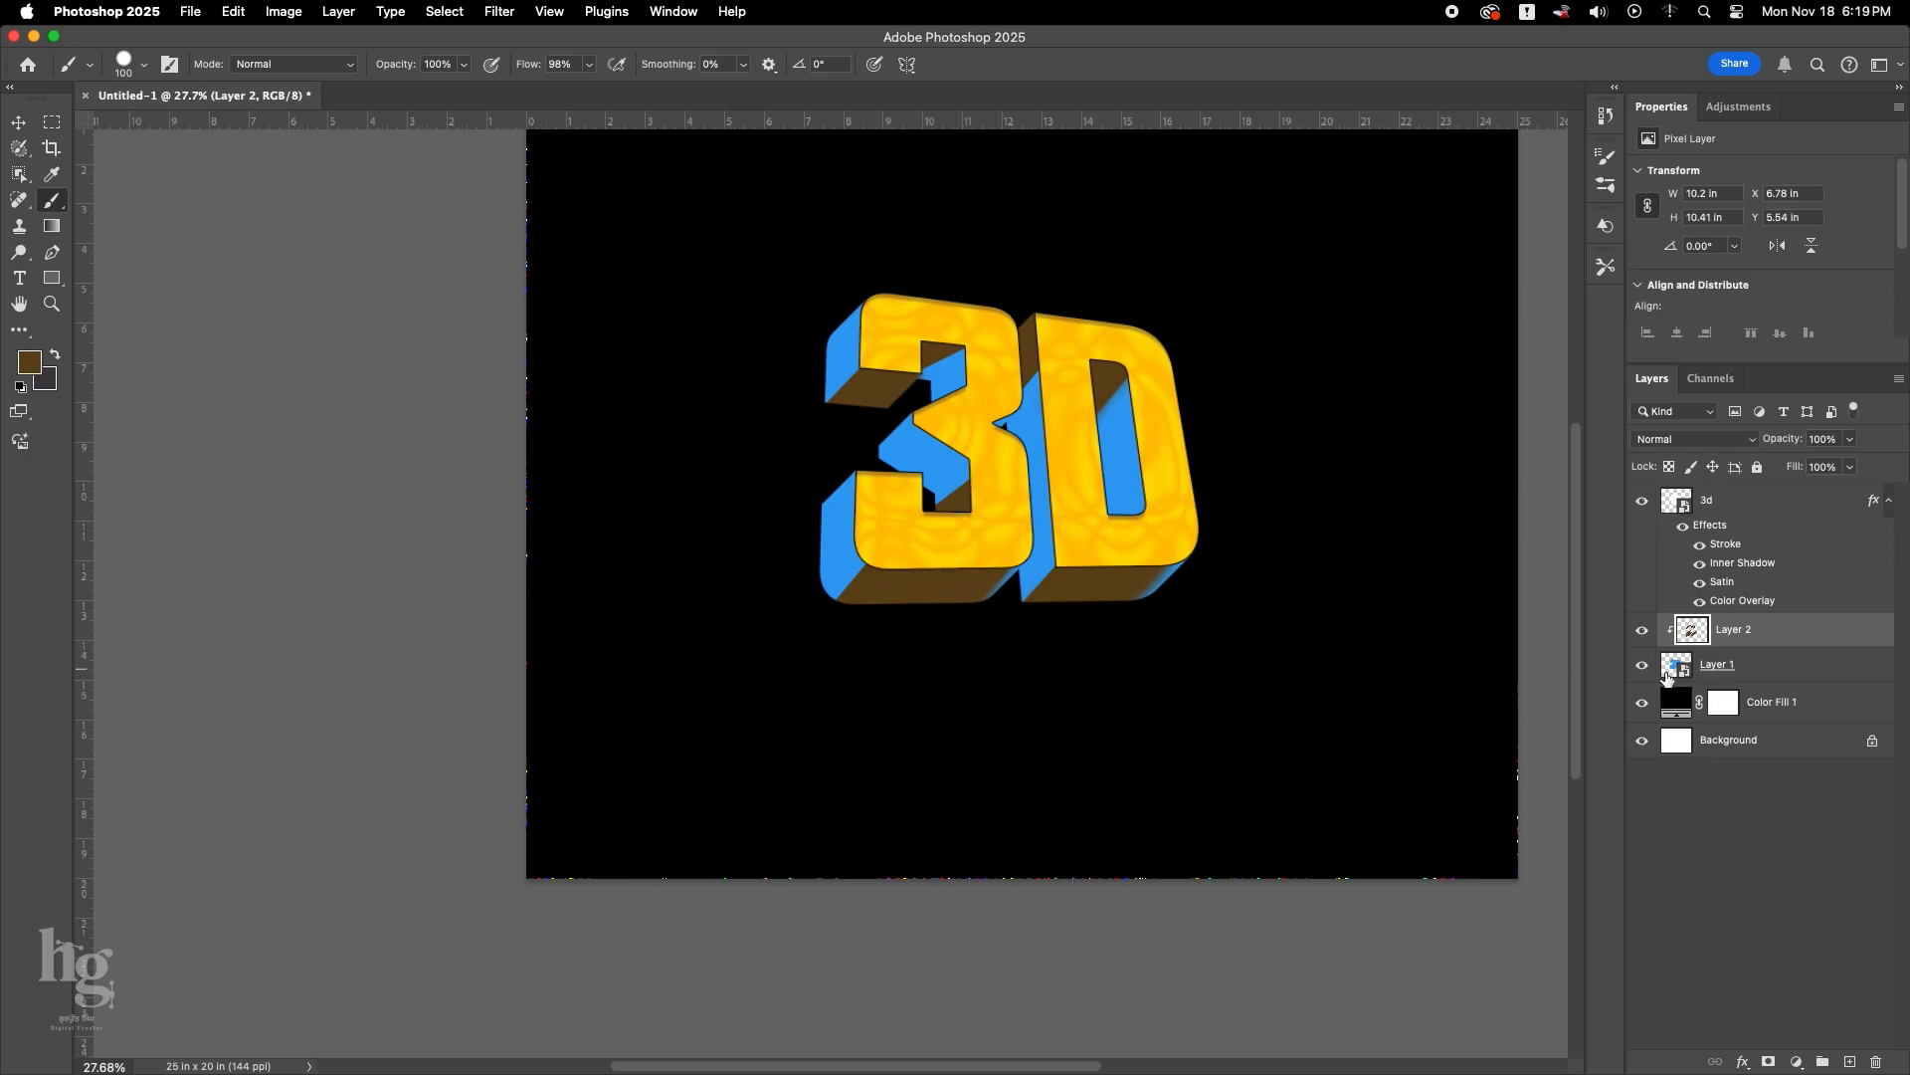
# Switch to a Soft Round brush, enlarge it and paint a soft brown shadow on the D's extrusion between the two characters.
pyautogui.rightClick(1031, 544)
pyautogui.click(1364, 618)
pyautogui.click(1028, 544)
pyautogui.scroll(3, 1027, 549)
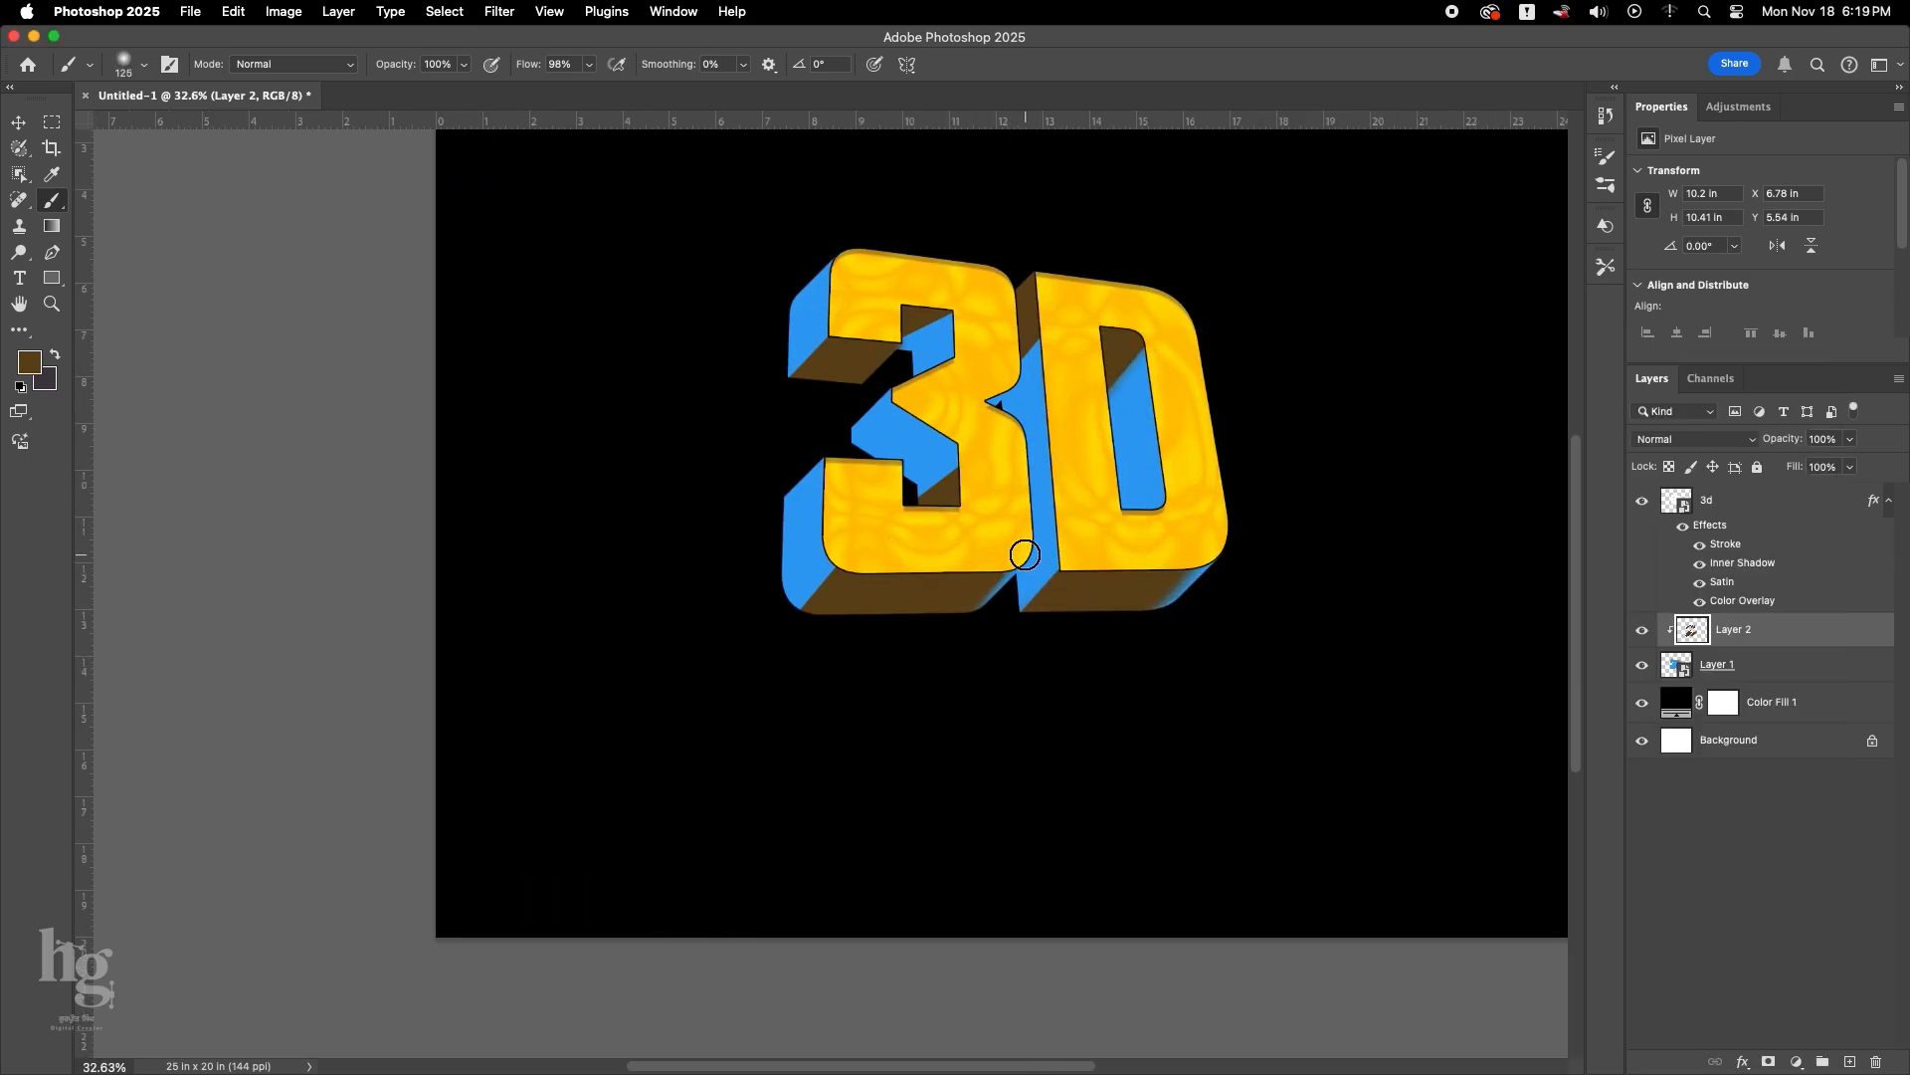
pyautogui.press(']')
pyautogui.press(']')
pyautogui.press(']')
pyautogui.moveTo(1037, 476)
pyautogui.mouseDown()
pyautogui.moveTo(971, 528)
pyautogui.moveTo(1060, 486)
pyautogui.moveTo(1023, 537)
pyautogui.moveTo(1029, 488)
pyautogui.moveTo(1075, 439)
pyautogui.mouseUp()
pyautogui.press('e')
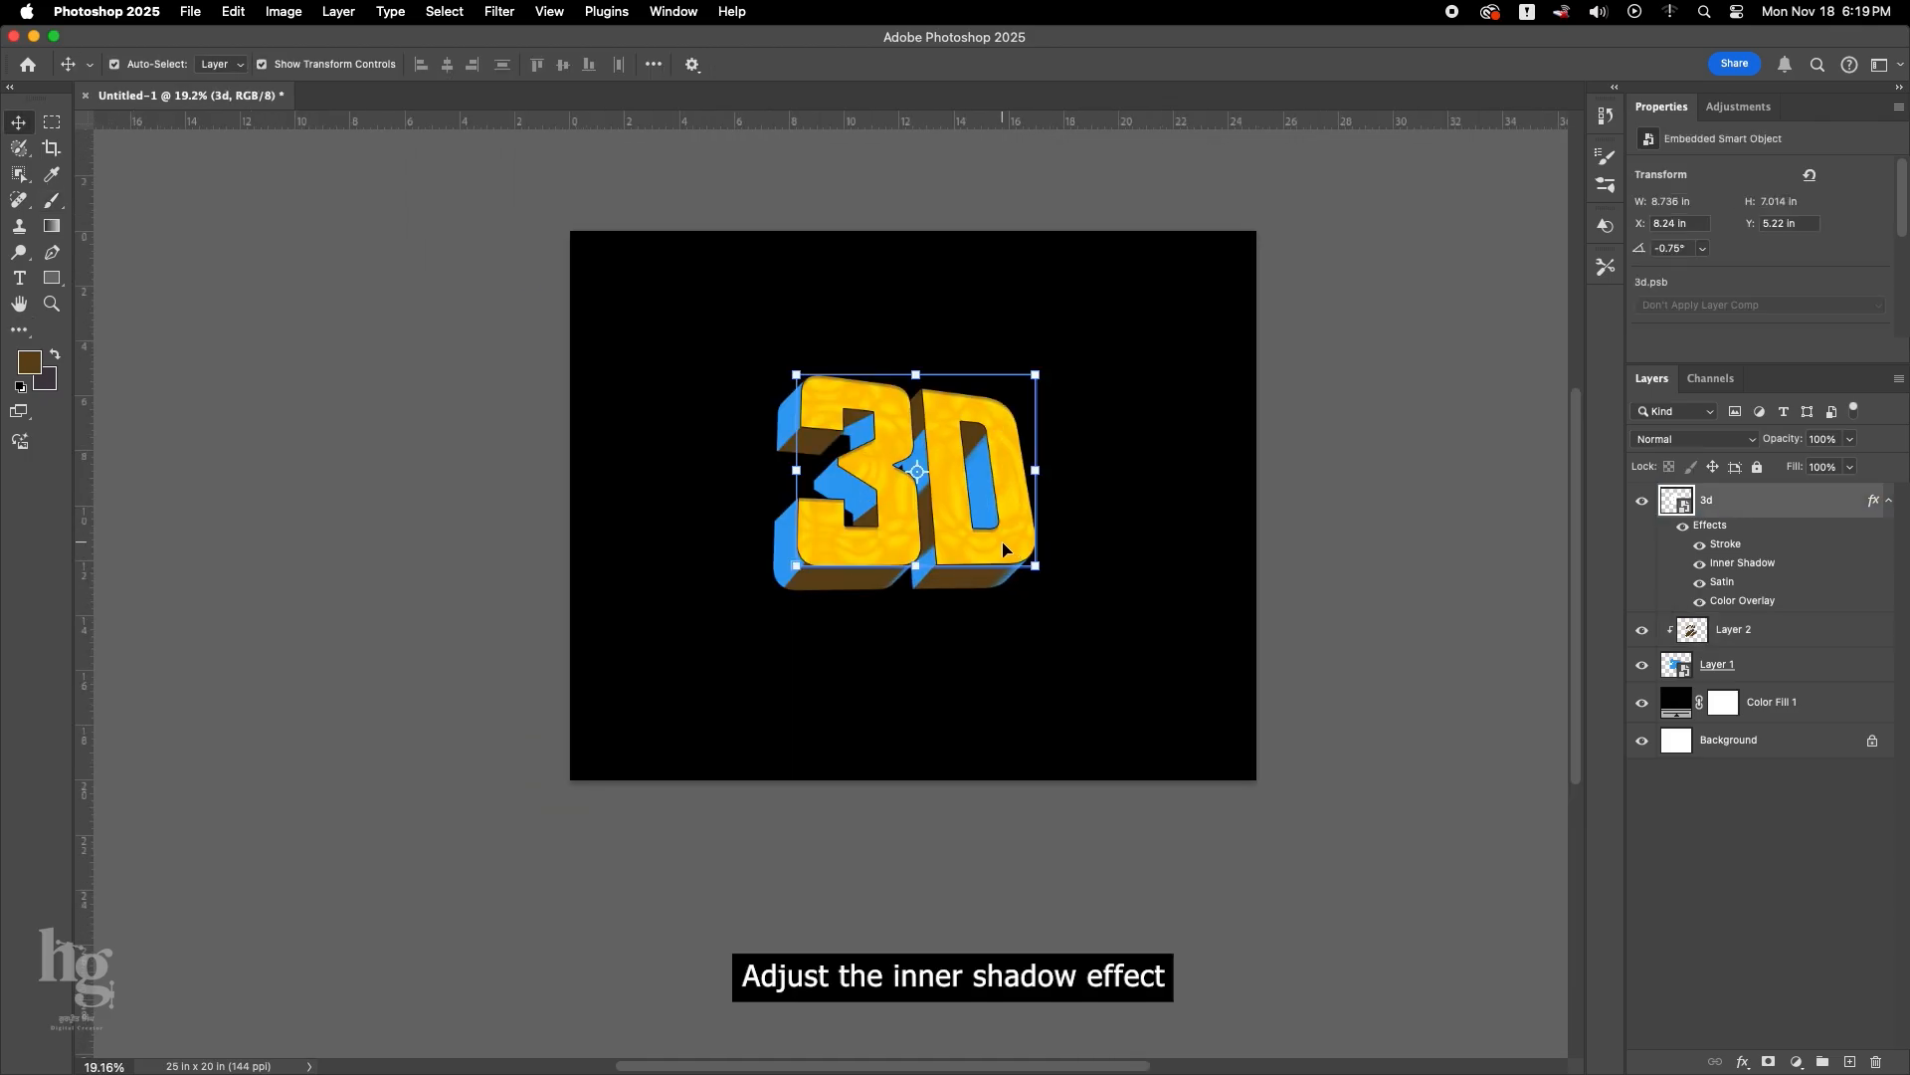
# Set the 3d layer's Inner Shadow to yellow f6ff00 with 60% opacity, 27 px distance and 13 px size.
pyautogui.doubleClick(1743, 562)
pyautogui.click(1604, 326)
pyautogui.click(1378, 780)
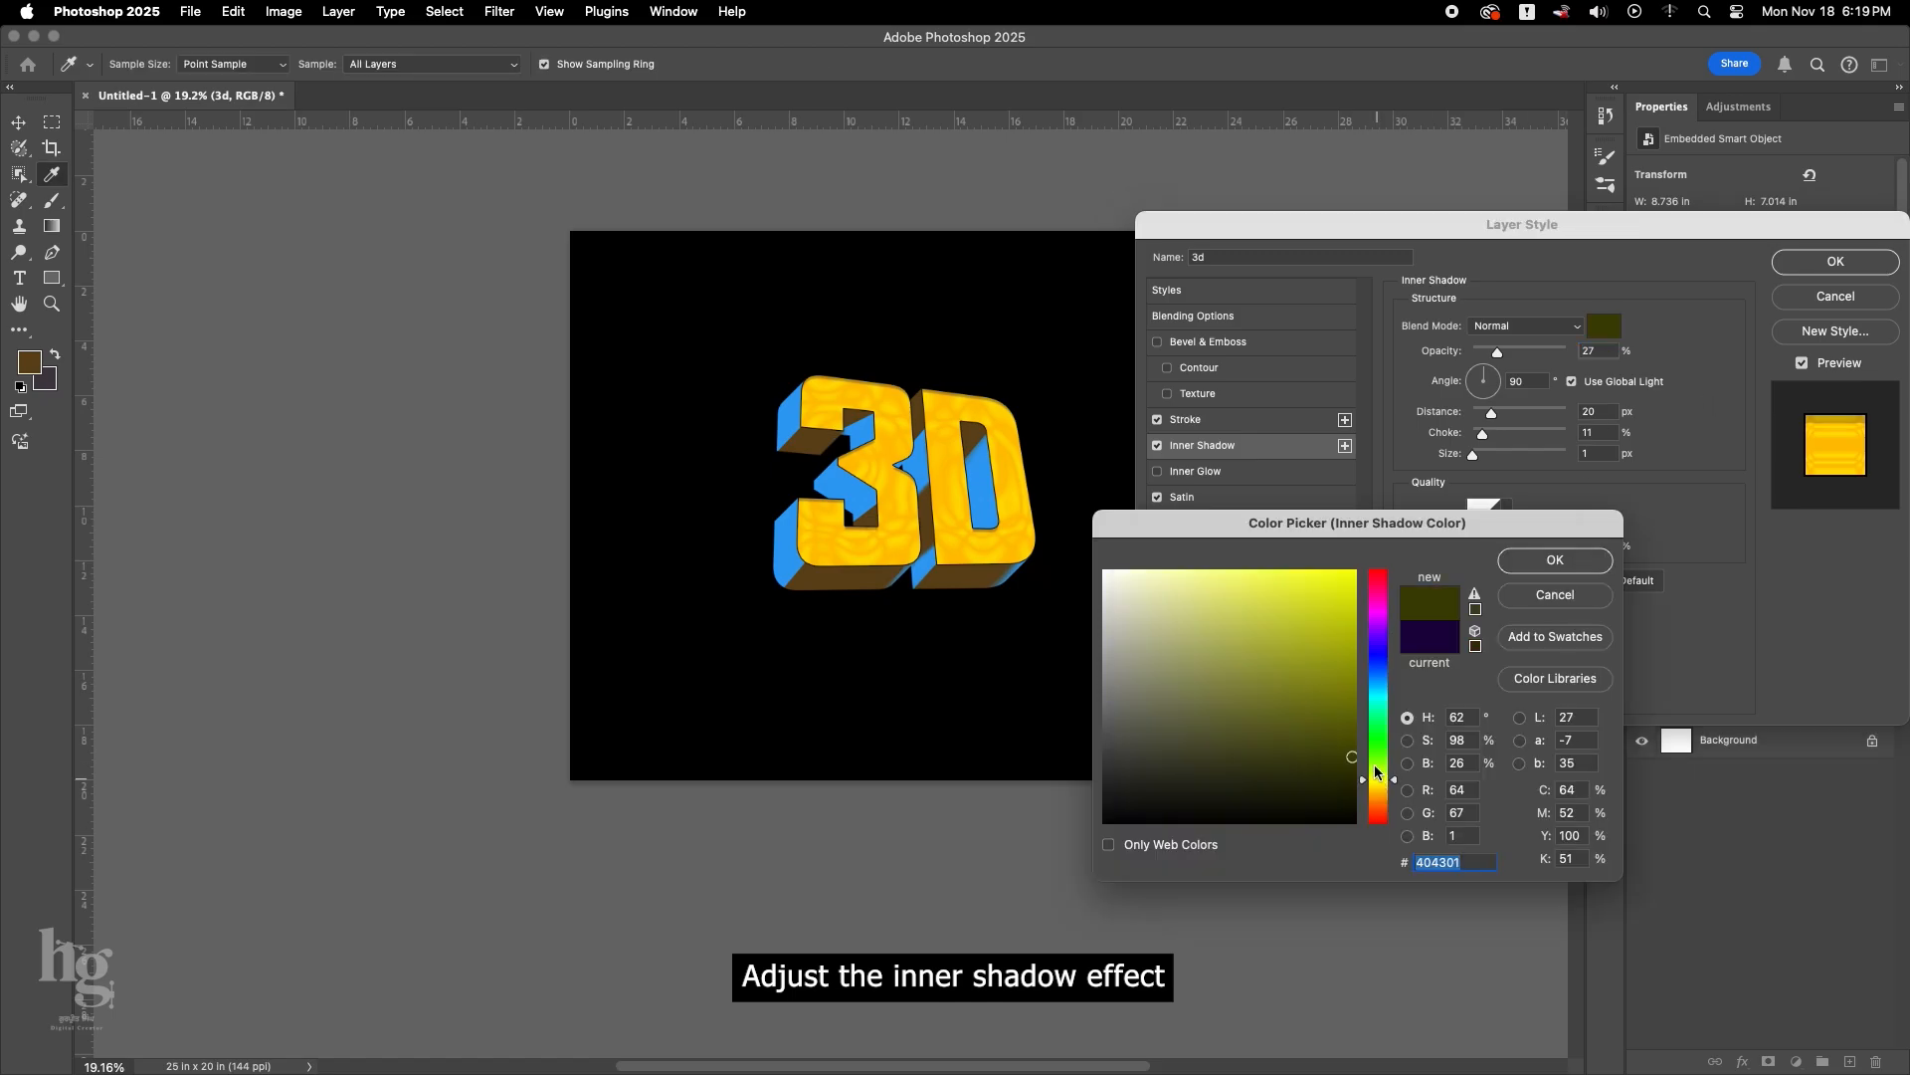
pyautogui.moveTo(1343, 637); pyautogui.dragTo(1426, 489)
pyautogui.click(1522, 564)
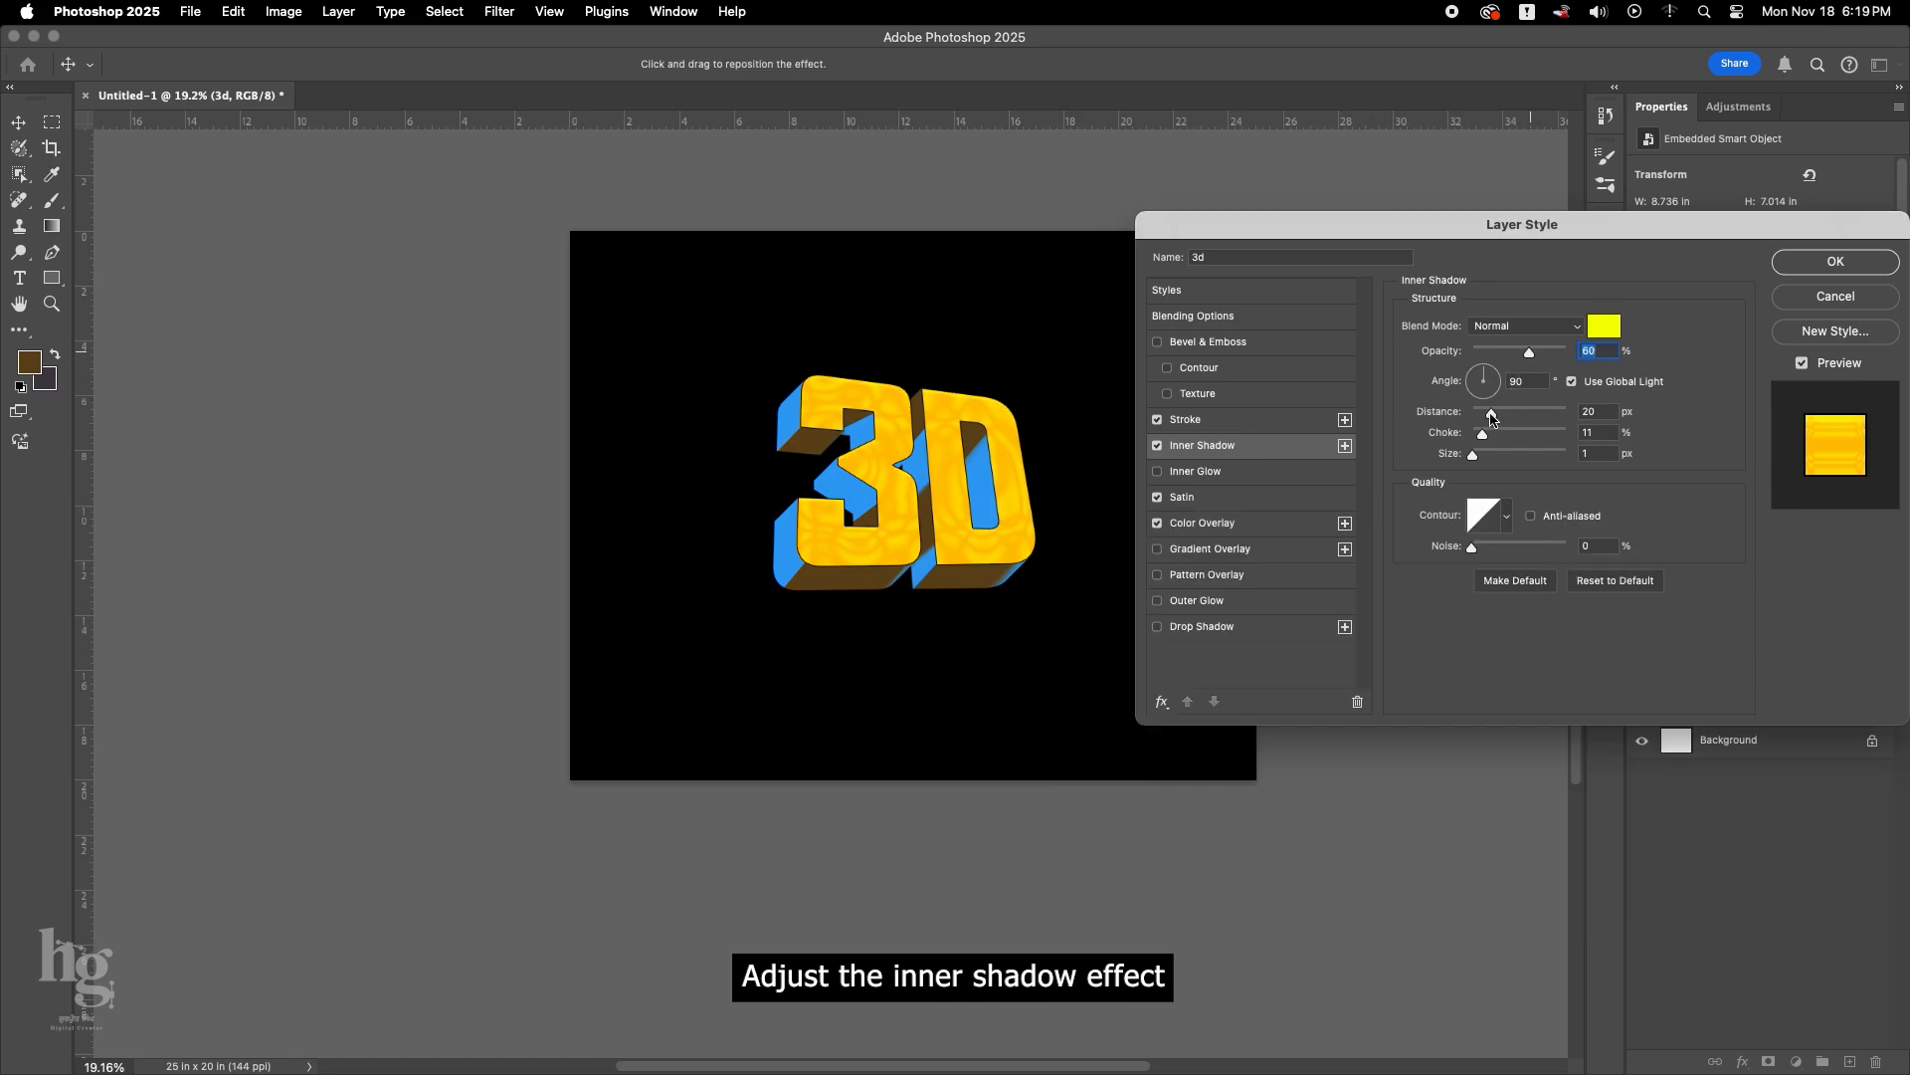
pyautogui.moveTo(1493, 416); pyautogui.dragTo(1498, 414)
# Change the Inner Shadow colour to white, raise its opacity, fine-tune its distance and apply the layer style.
pyautogui.click(1598, 334)
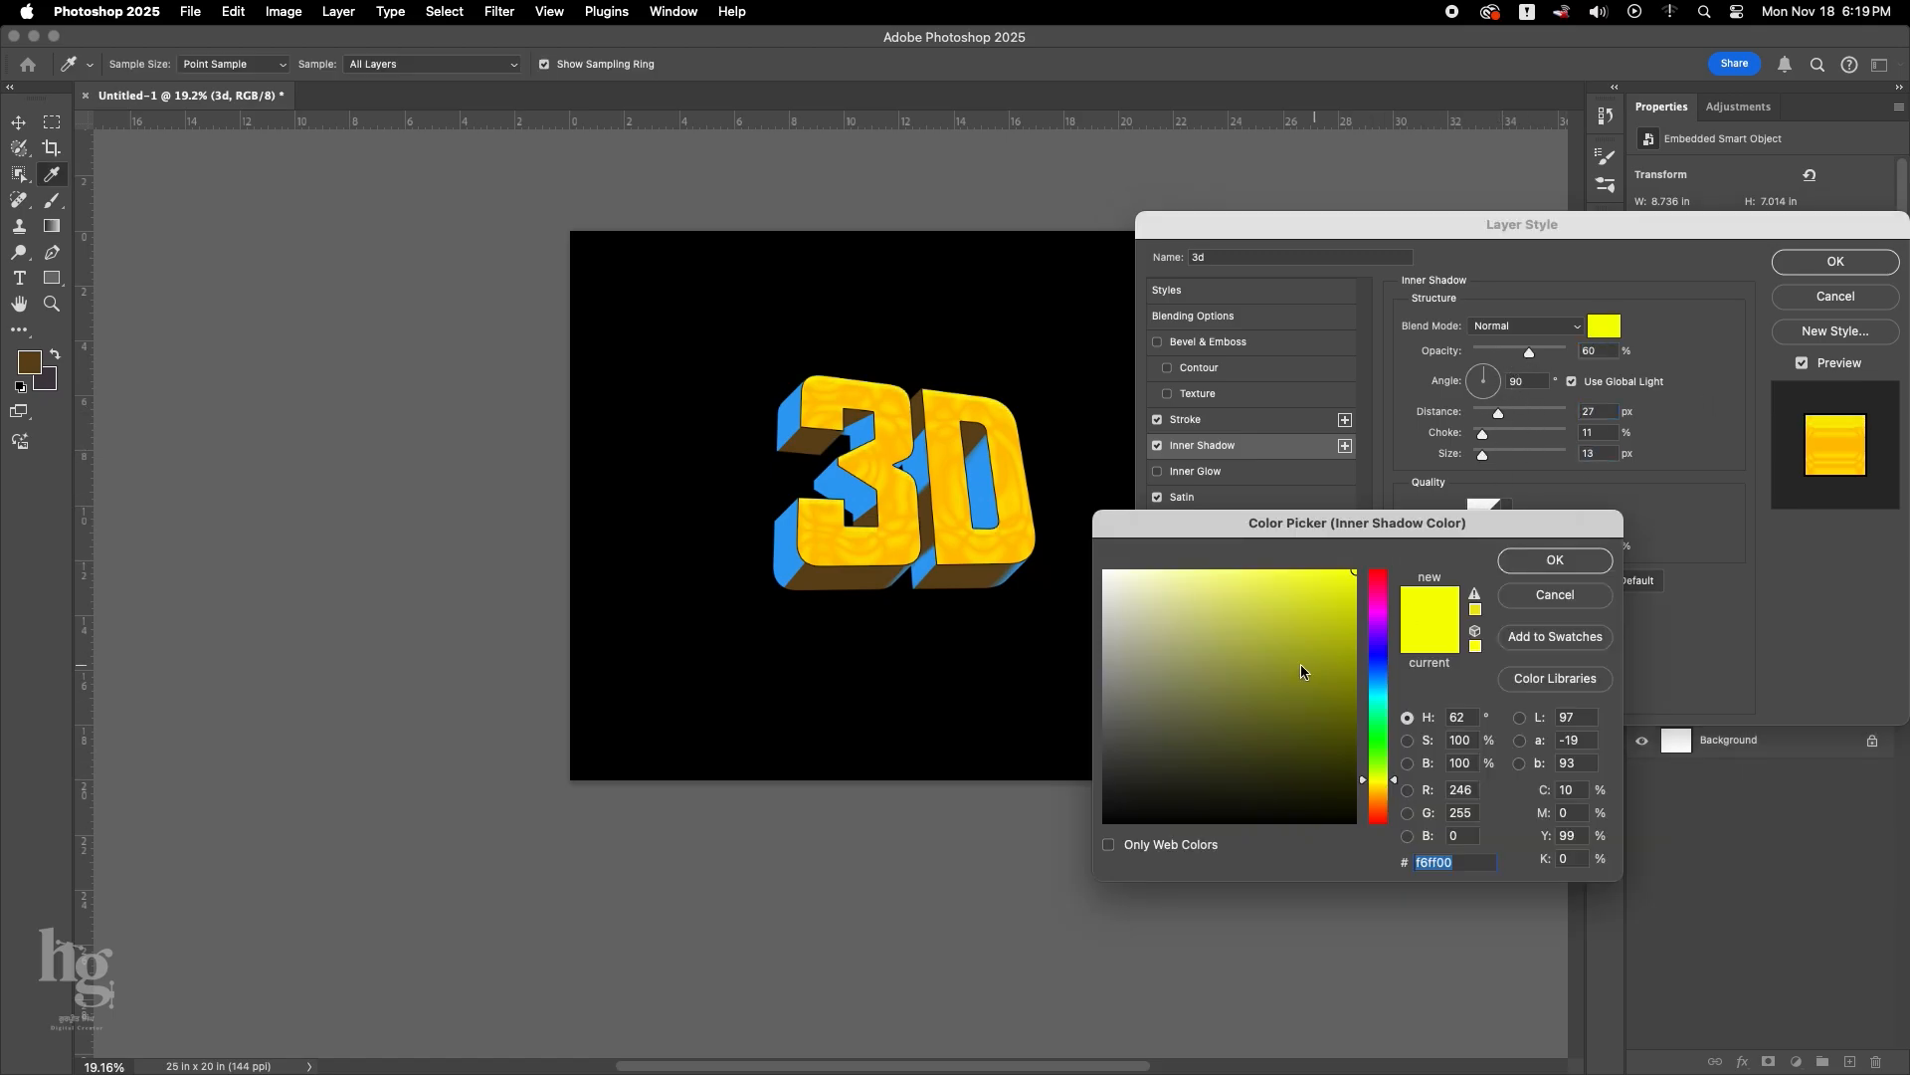
pyautogui.moveTo(1301, 667); pyautogui.dragTo(1009, 490)
pyautogui.click(1517, 557)
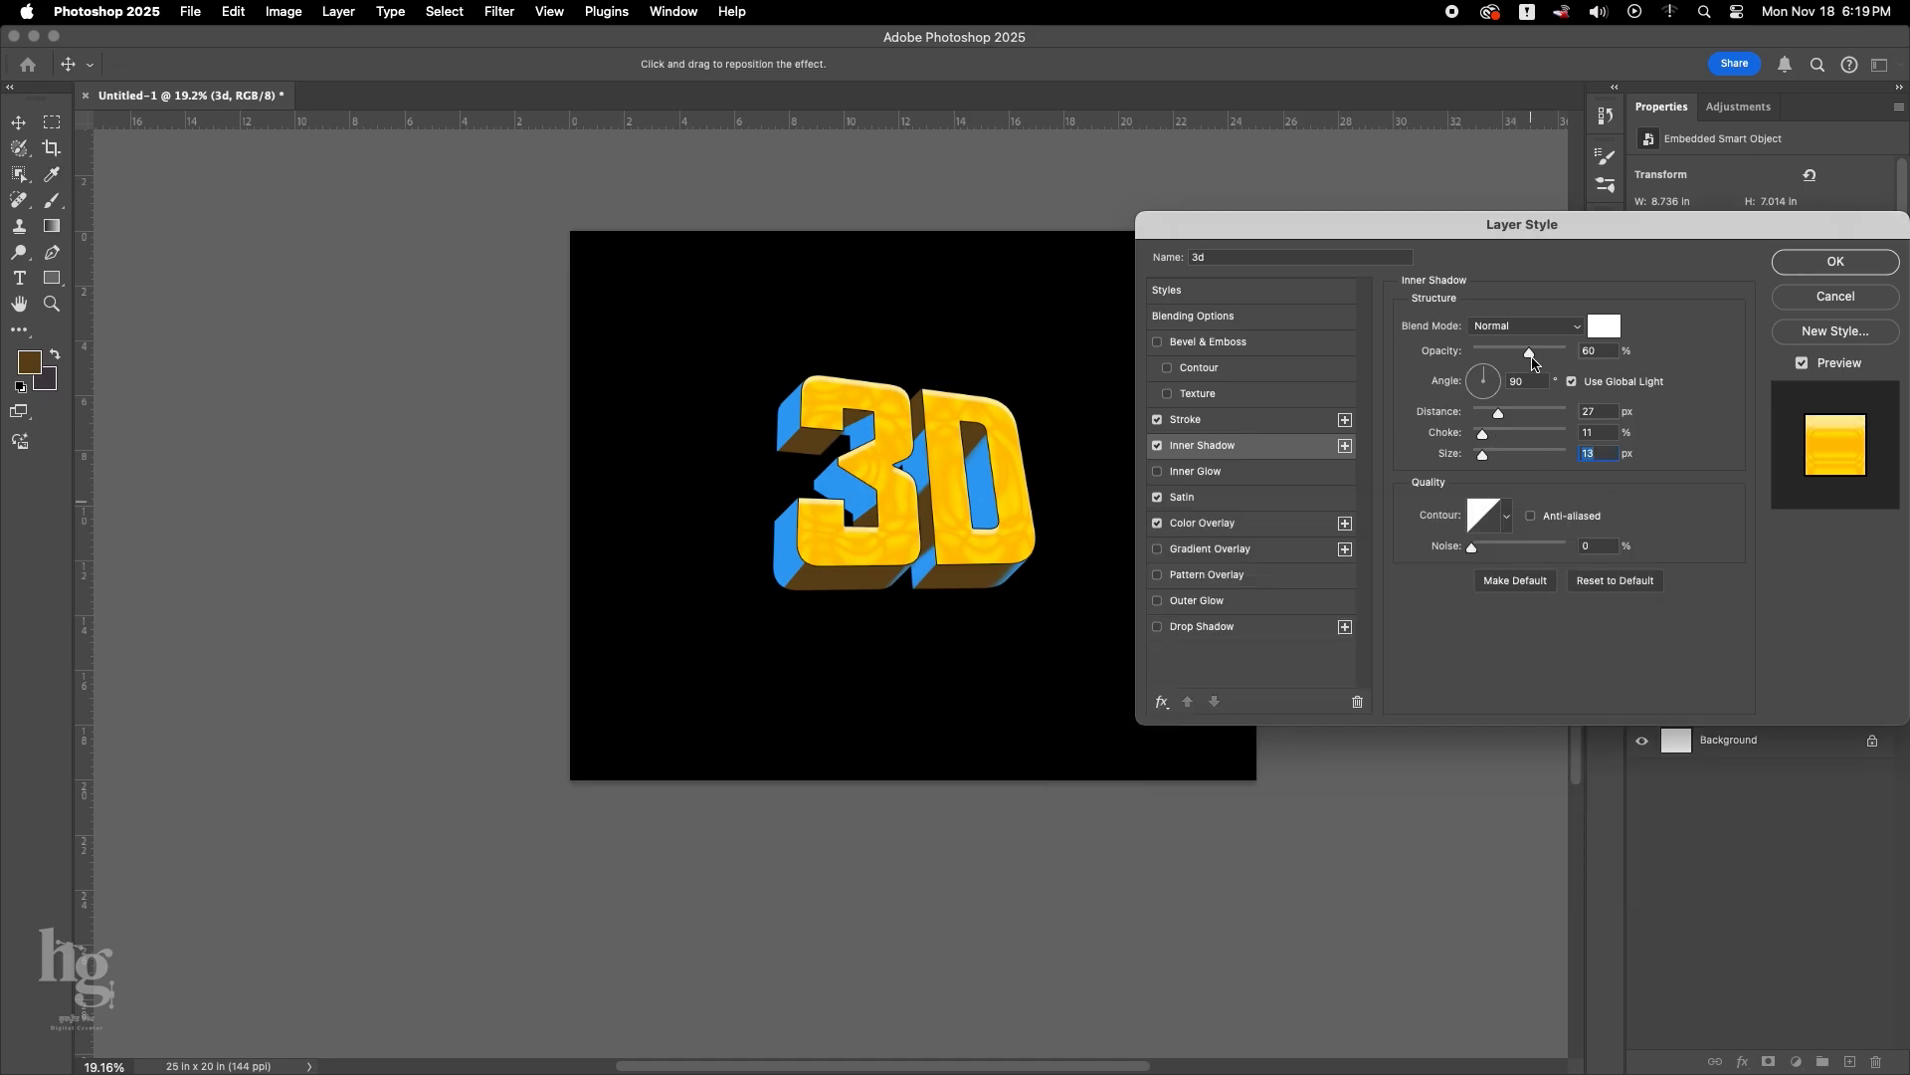
pyautogui.moveTo(1530, 353); pyautogui.dragTo(1550, 352)
pyautogui.moveTo(1498, 413); pyautogui.dragTo(1497, 419)
pyautogui.click(1838, 262)
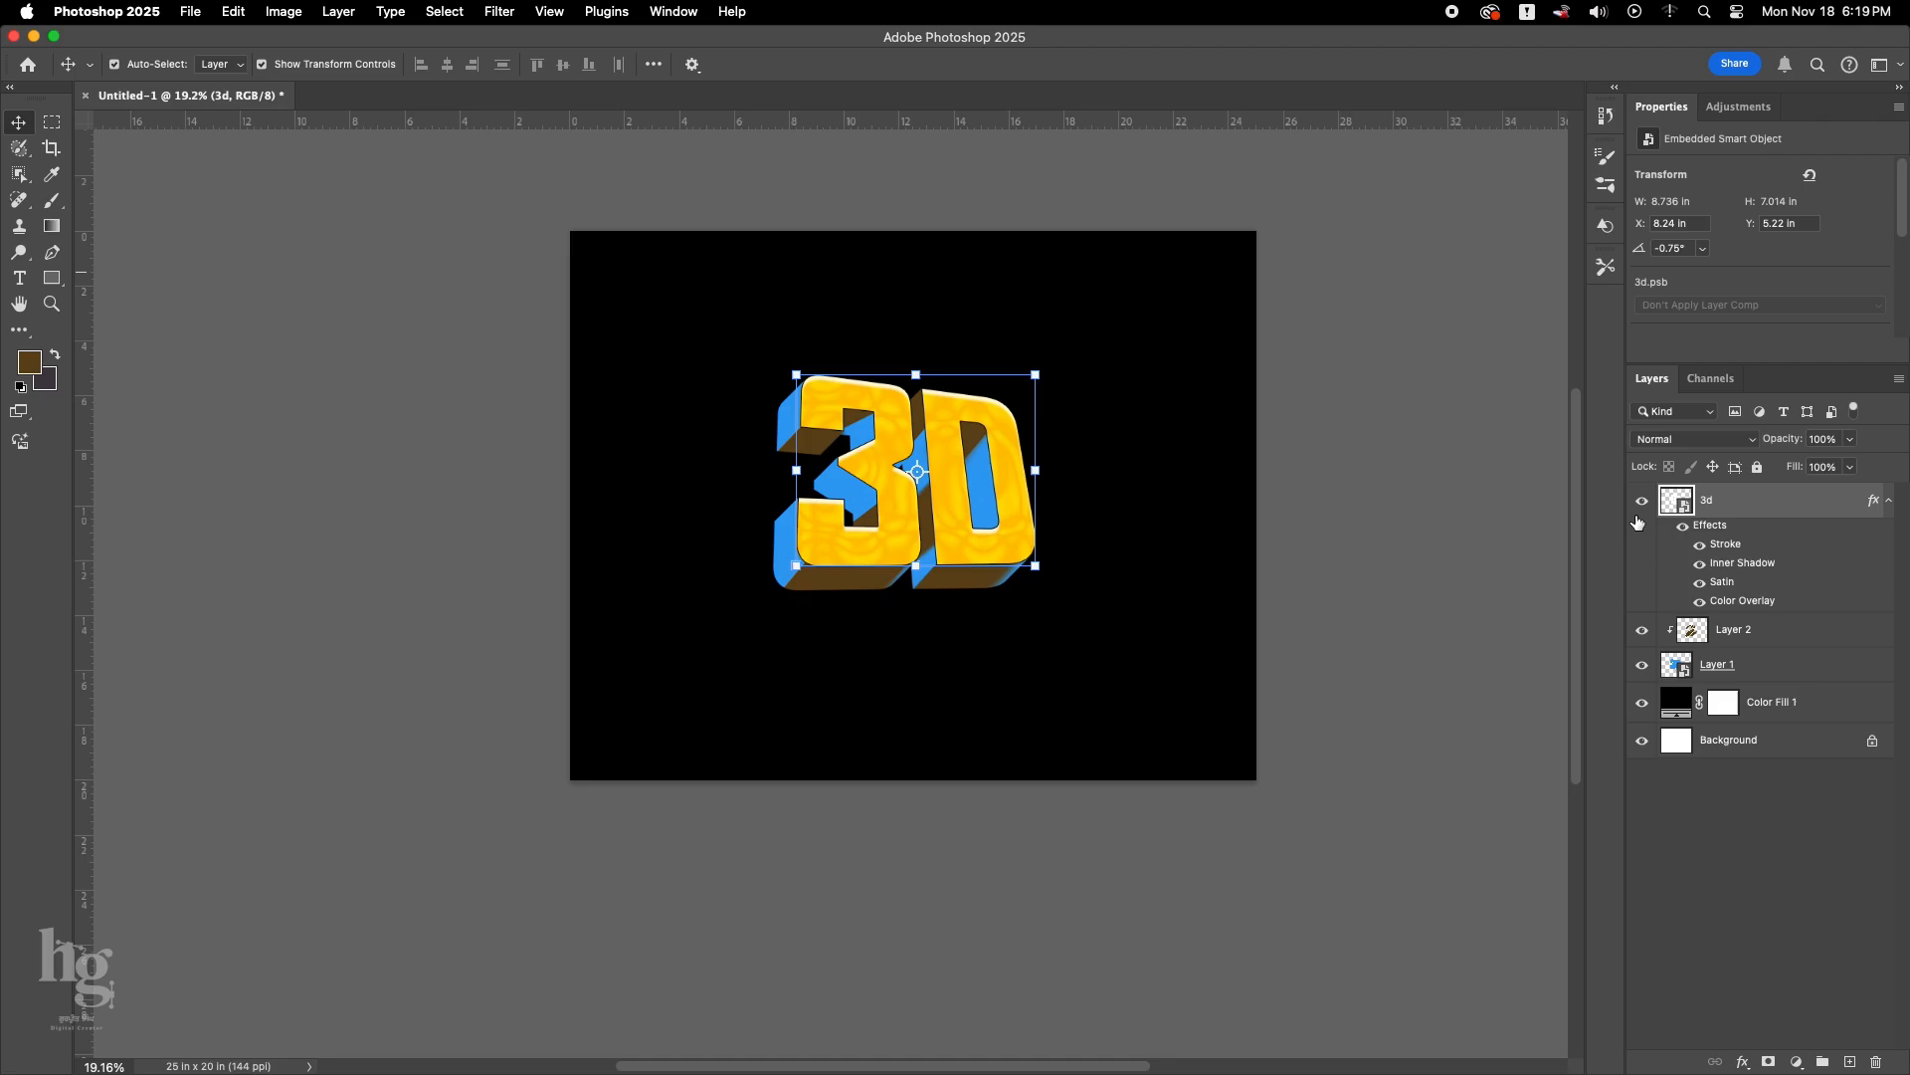
# Paint a soft brown shadow on Layer 2 across the blue extrusion of the 3's middle arm.
pyautogui.click(1752, 631)
pyautogui.press('b')
pyautogui.scroll(1, 836, 497)
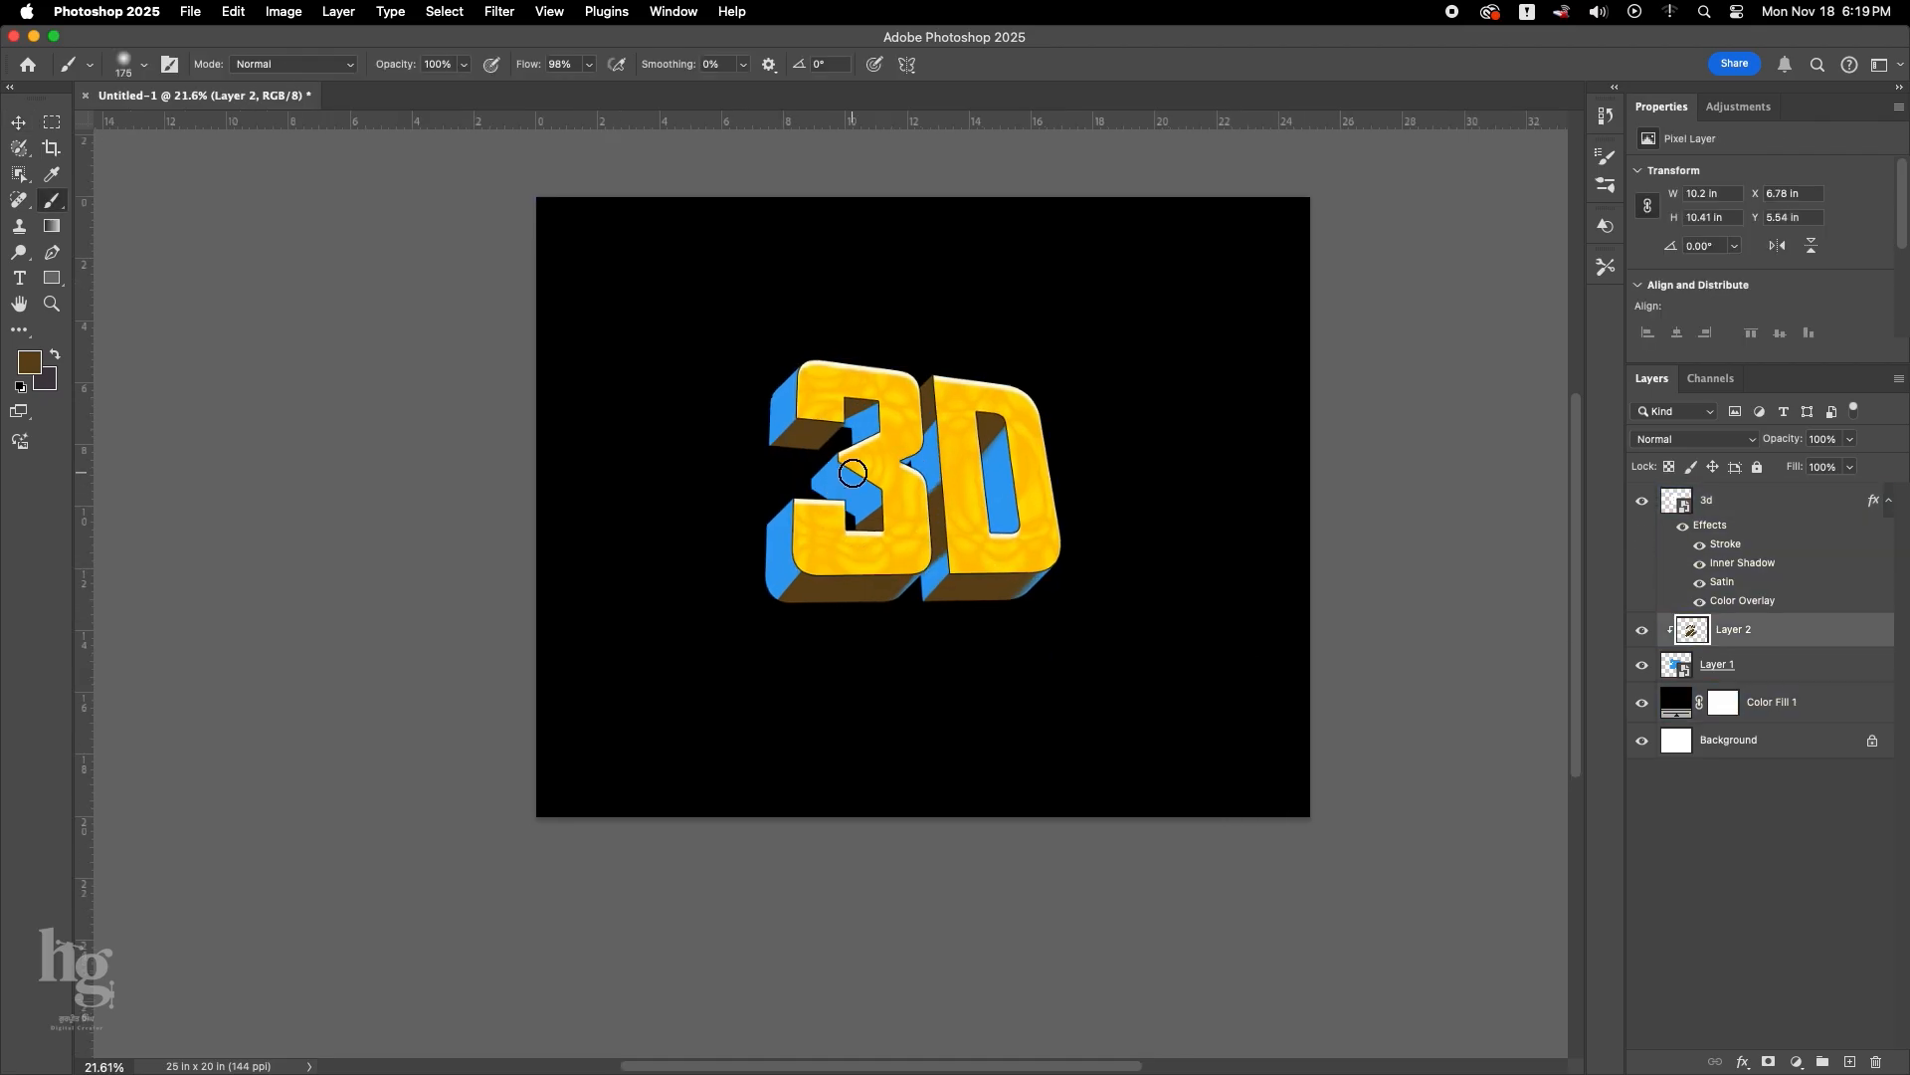
pyautogui.moveTo(868, 478); pyautogui.dragTo(813, 522)
pyautogui.scroll(-2, 840, 496)
pyautogui.scroll(3, 836, 505)
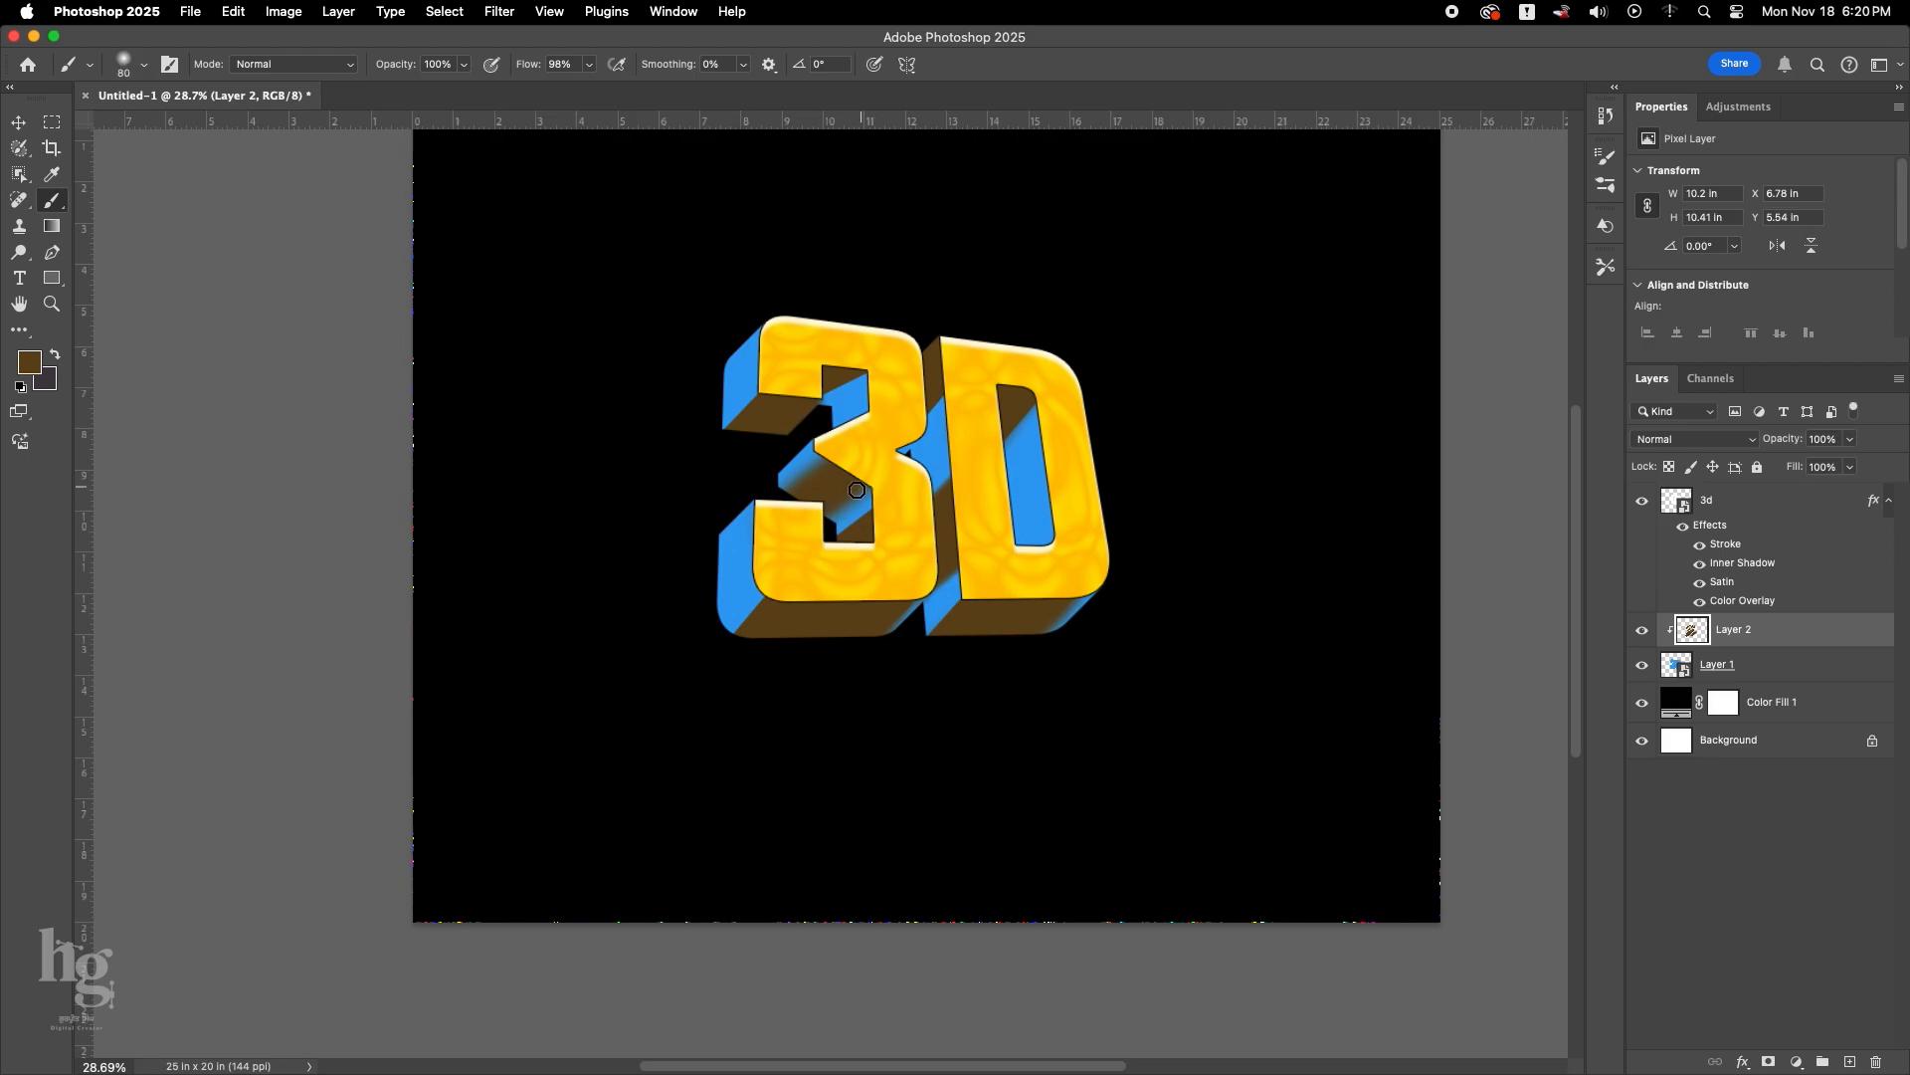